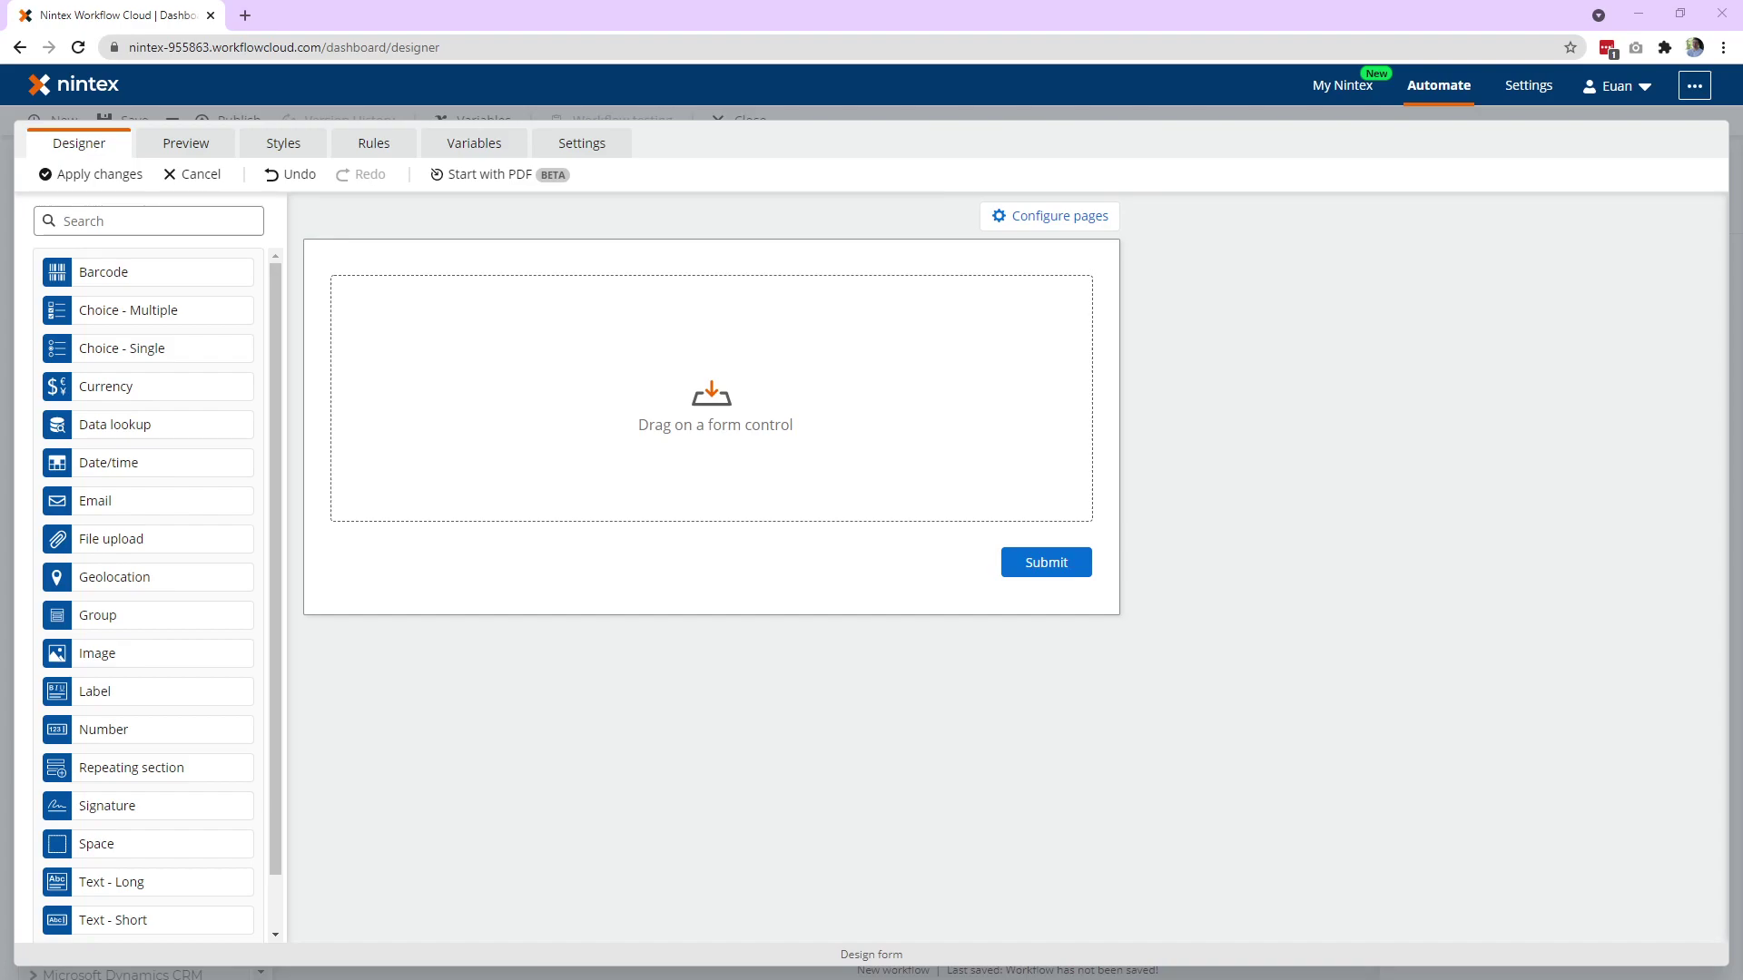
Place a Choice - Single field and set its options to 'Option 1|1, Option 2|2, Option 3|3'
{"action": "left_click_drag", "start_coordinate": [143, 349], "coordinate": [472, 299]}
{"action": "left_click", "coordinate": [486, 327]}
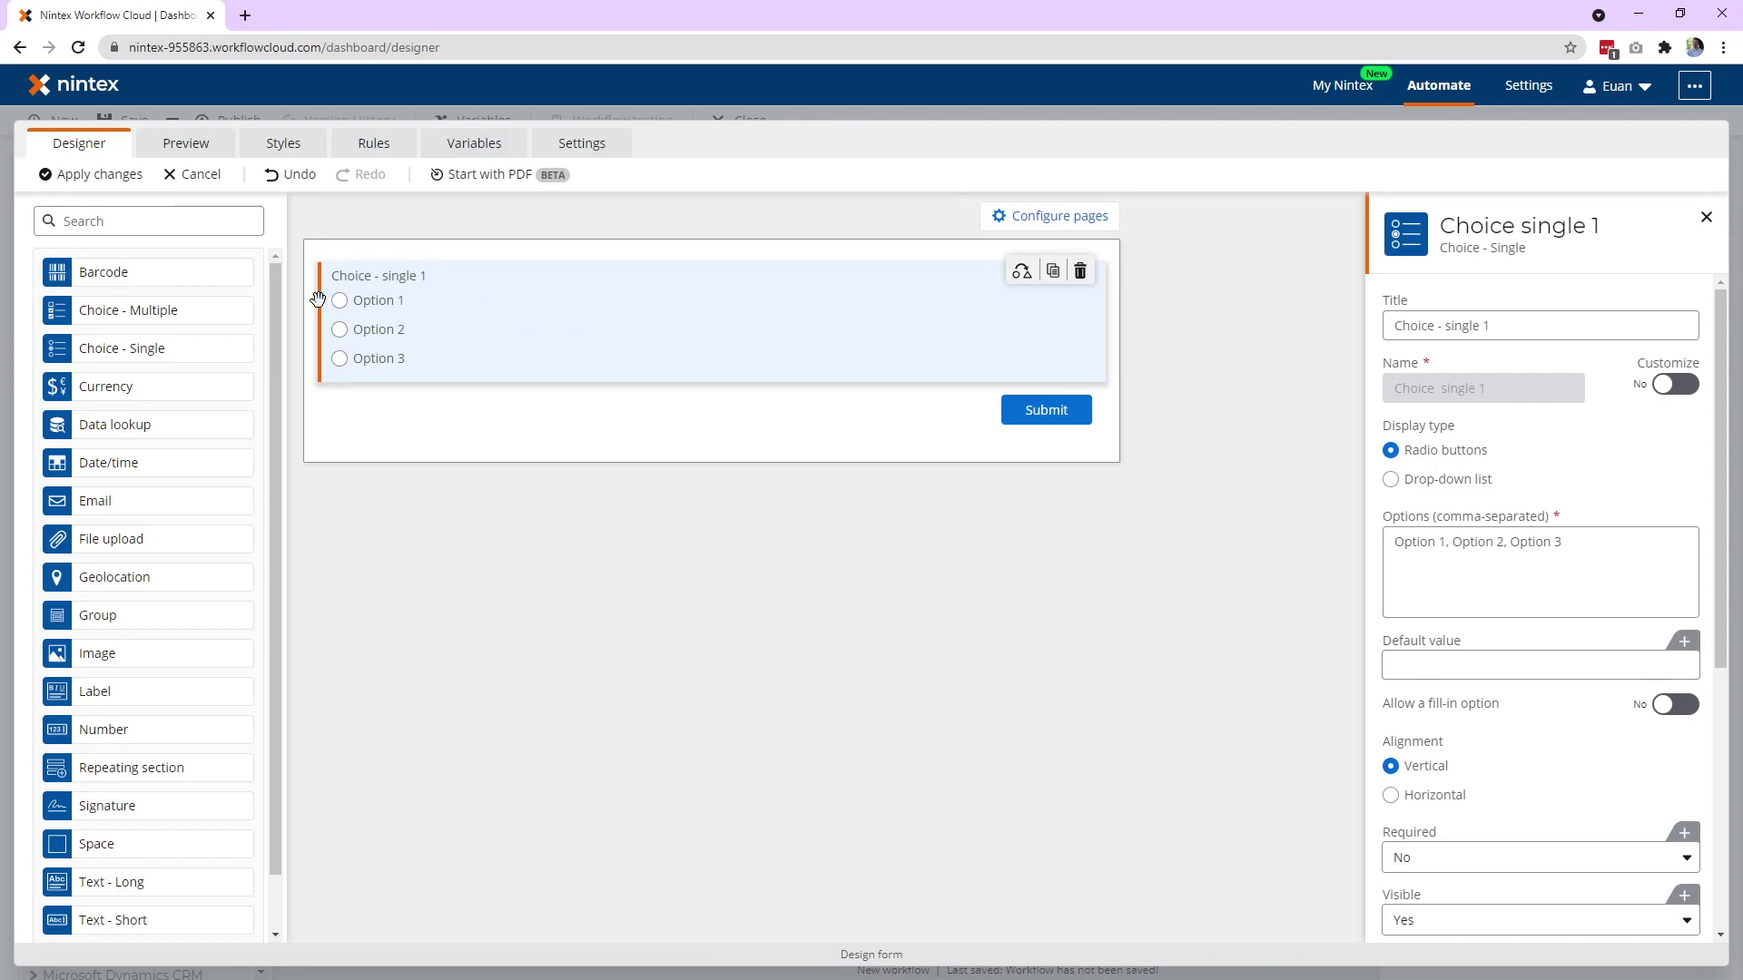
{"action": "left_click", "coordinate": [1445, 543]}
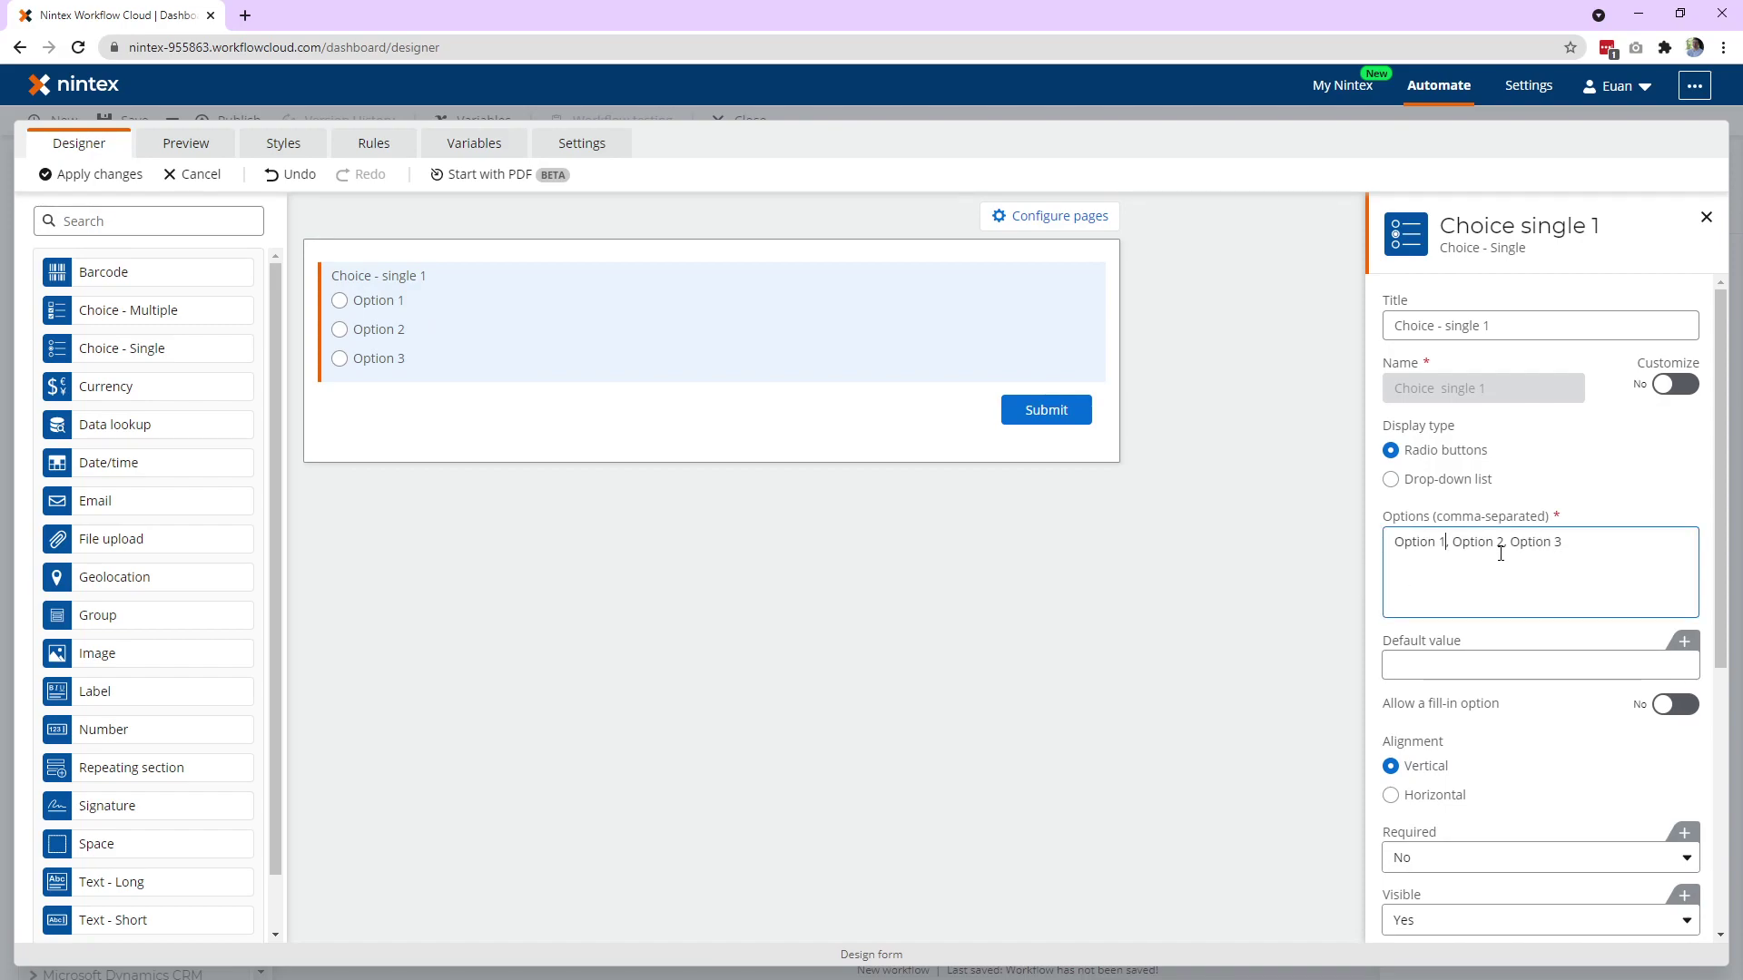
{"action": "type", "text": "|1"}
{"action": "type", "text": " |2"}
Add a label below the choice field whose text shows the Choice single 1 value
{"action": "left_click_drag", "start_coordinate": [1640, 539], "coordinate": [1093, 591]}
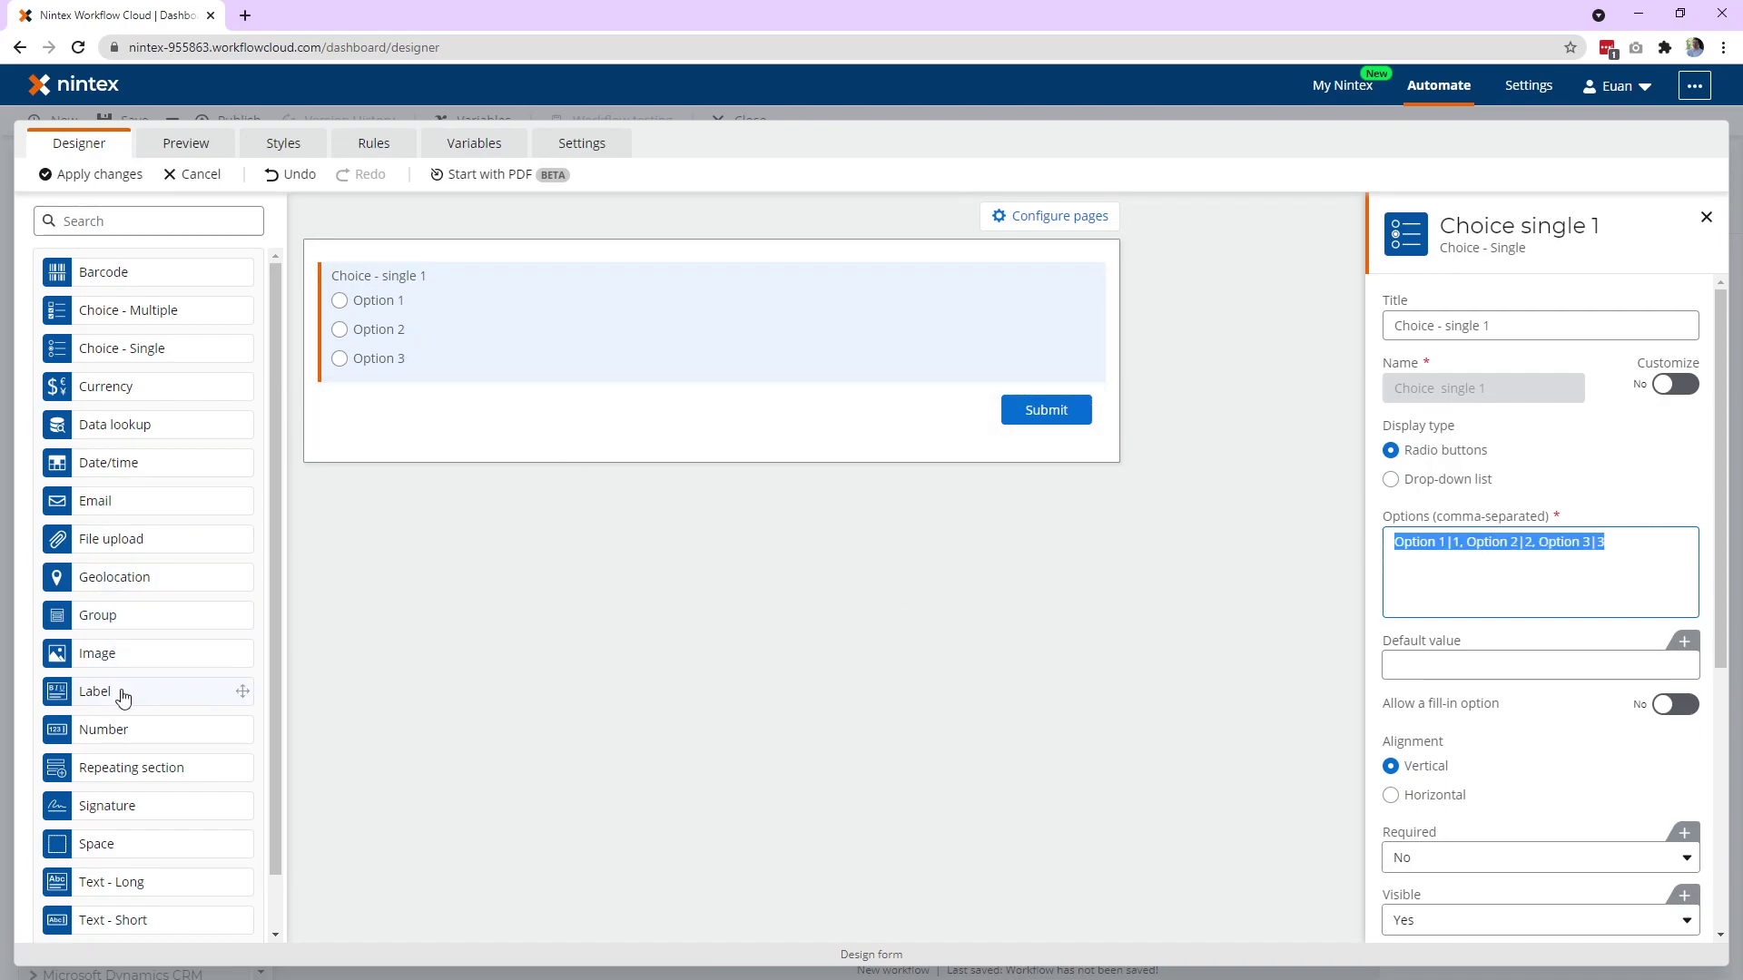
{"action": "left_click_drag", "start_coordinate": [124, 697], "coordinate": [726, 413]}
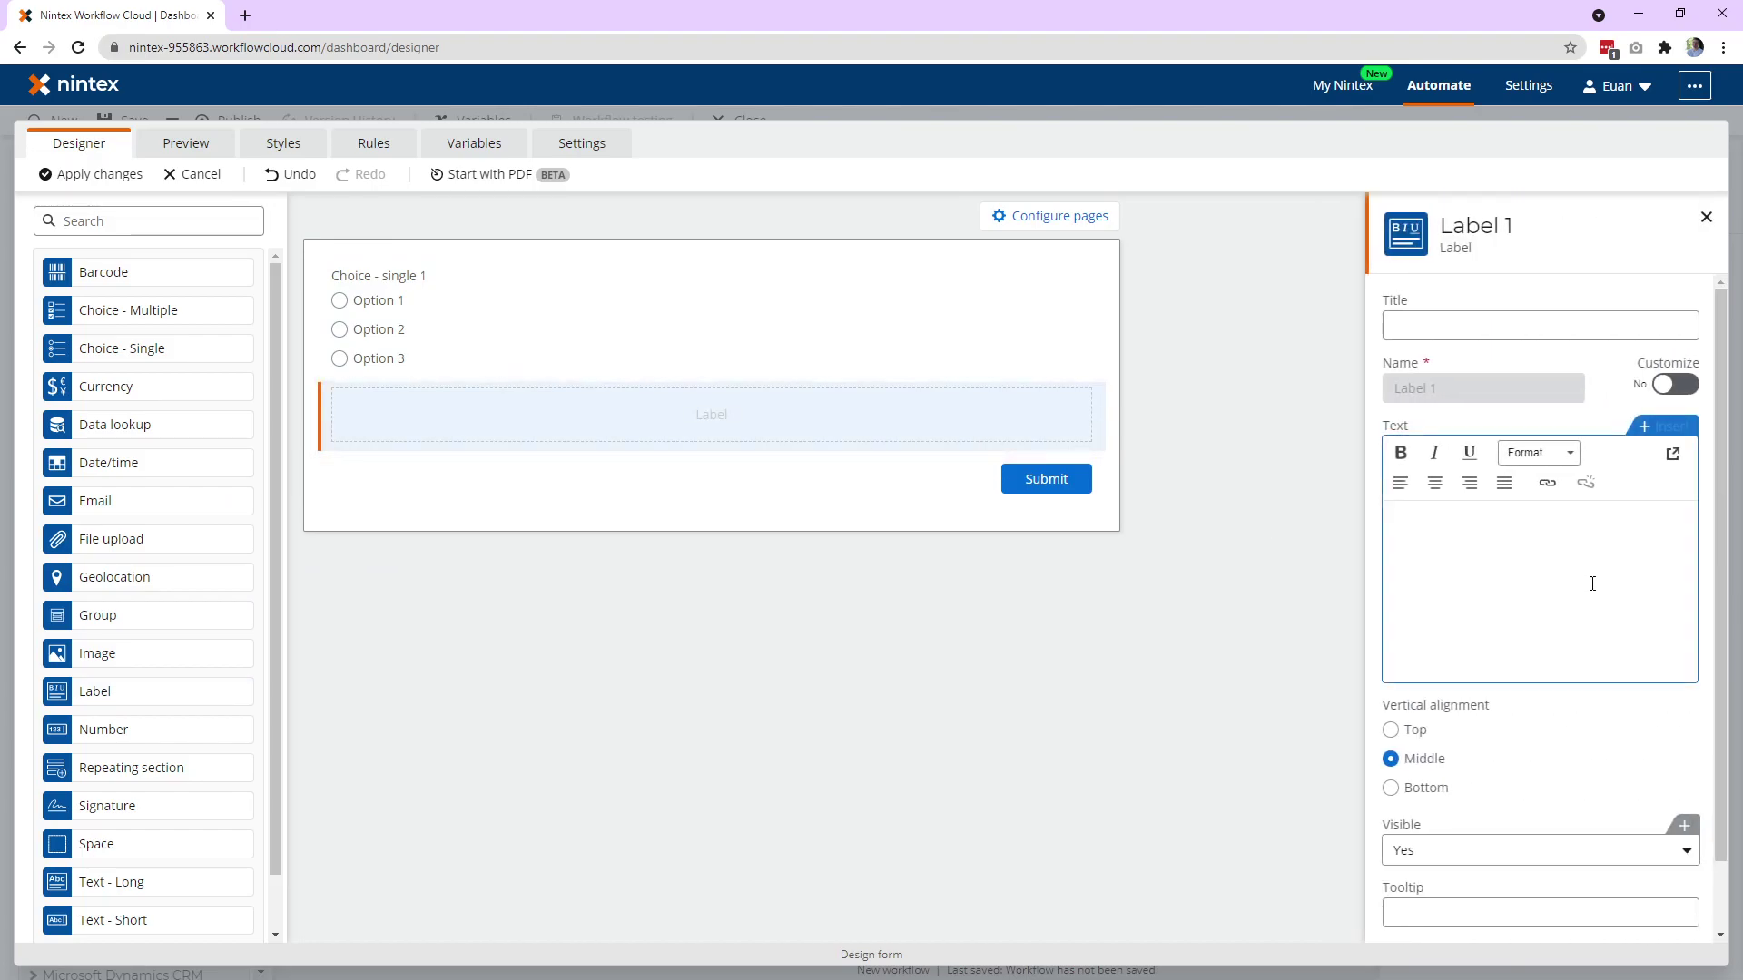
{"action": "left_click", "coordinate": [1664, 426]}
{"action": "left_click", "coordinate": [332, 351]}
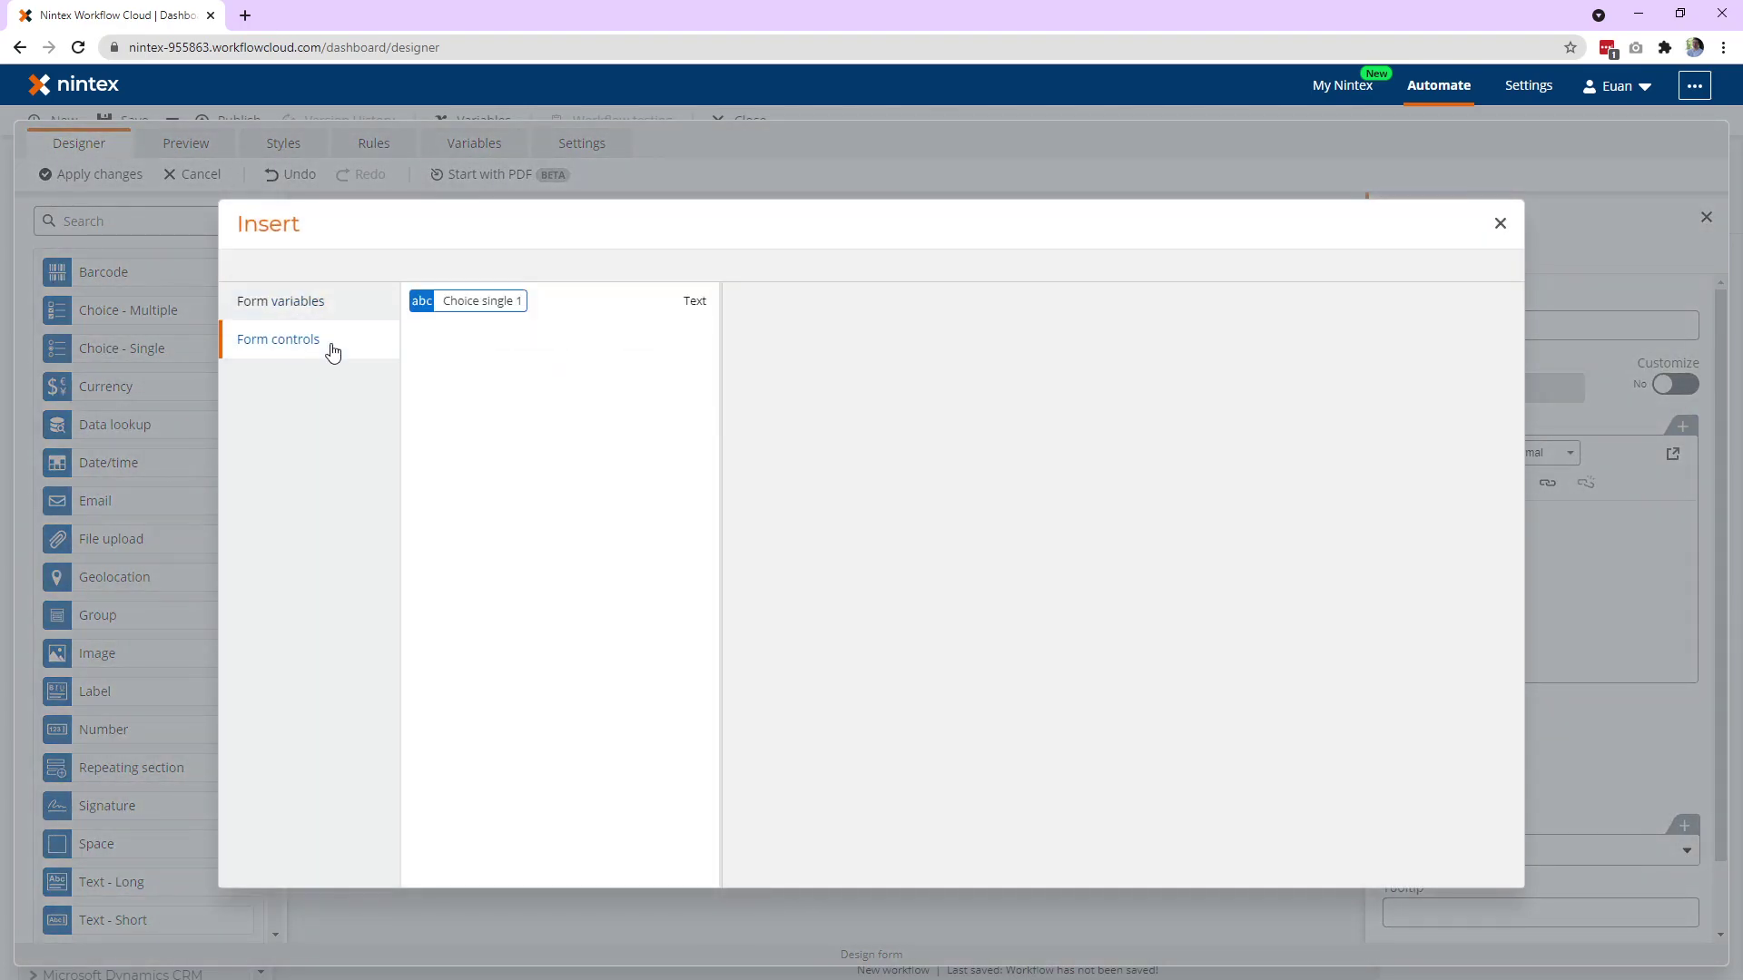
{"action": "left_click", "coordinate": [499, 304]}
{"action": "left_click", "coordinate": [677, 306]}
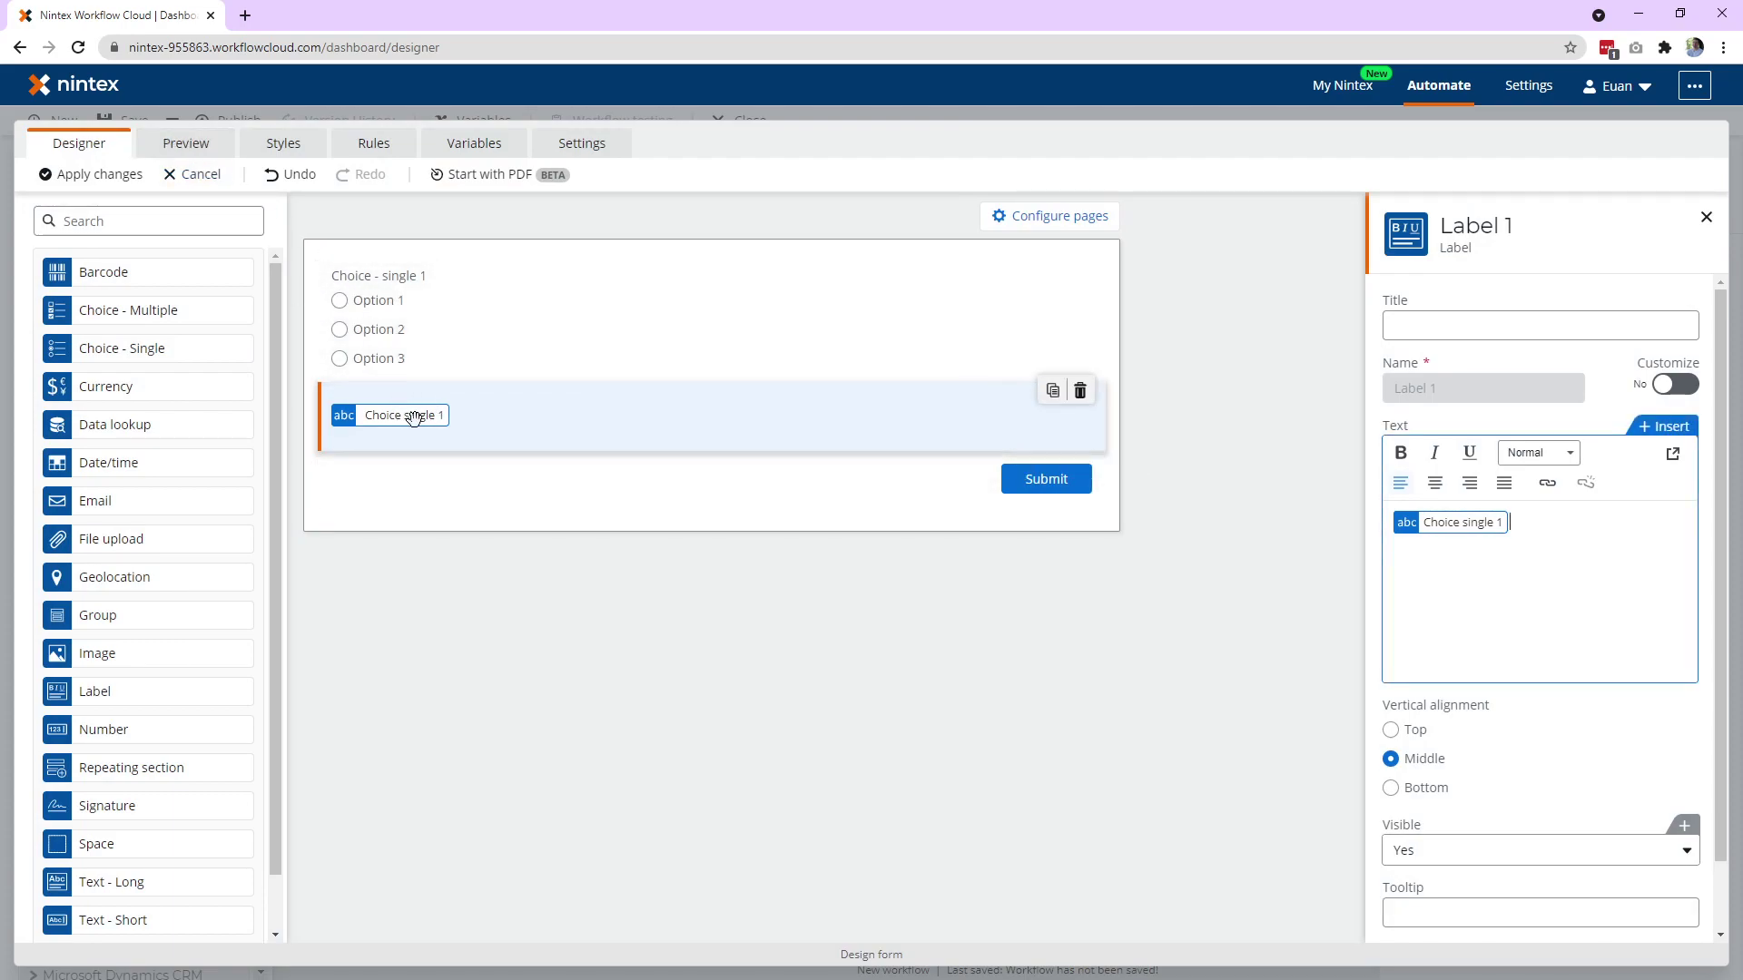
{"action": "left_click", "coordinate": [400, 343]}
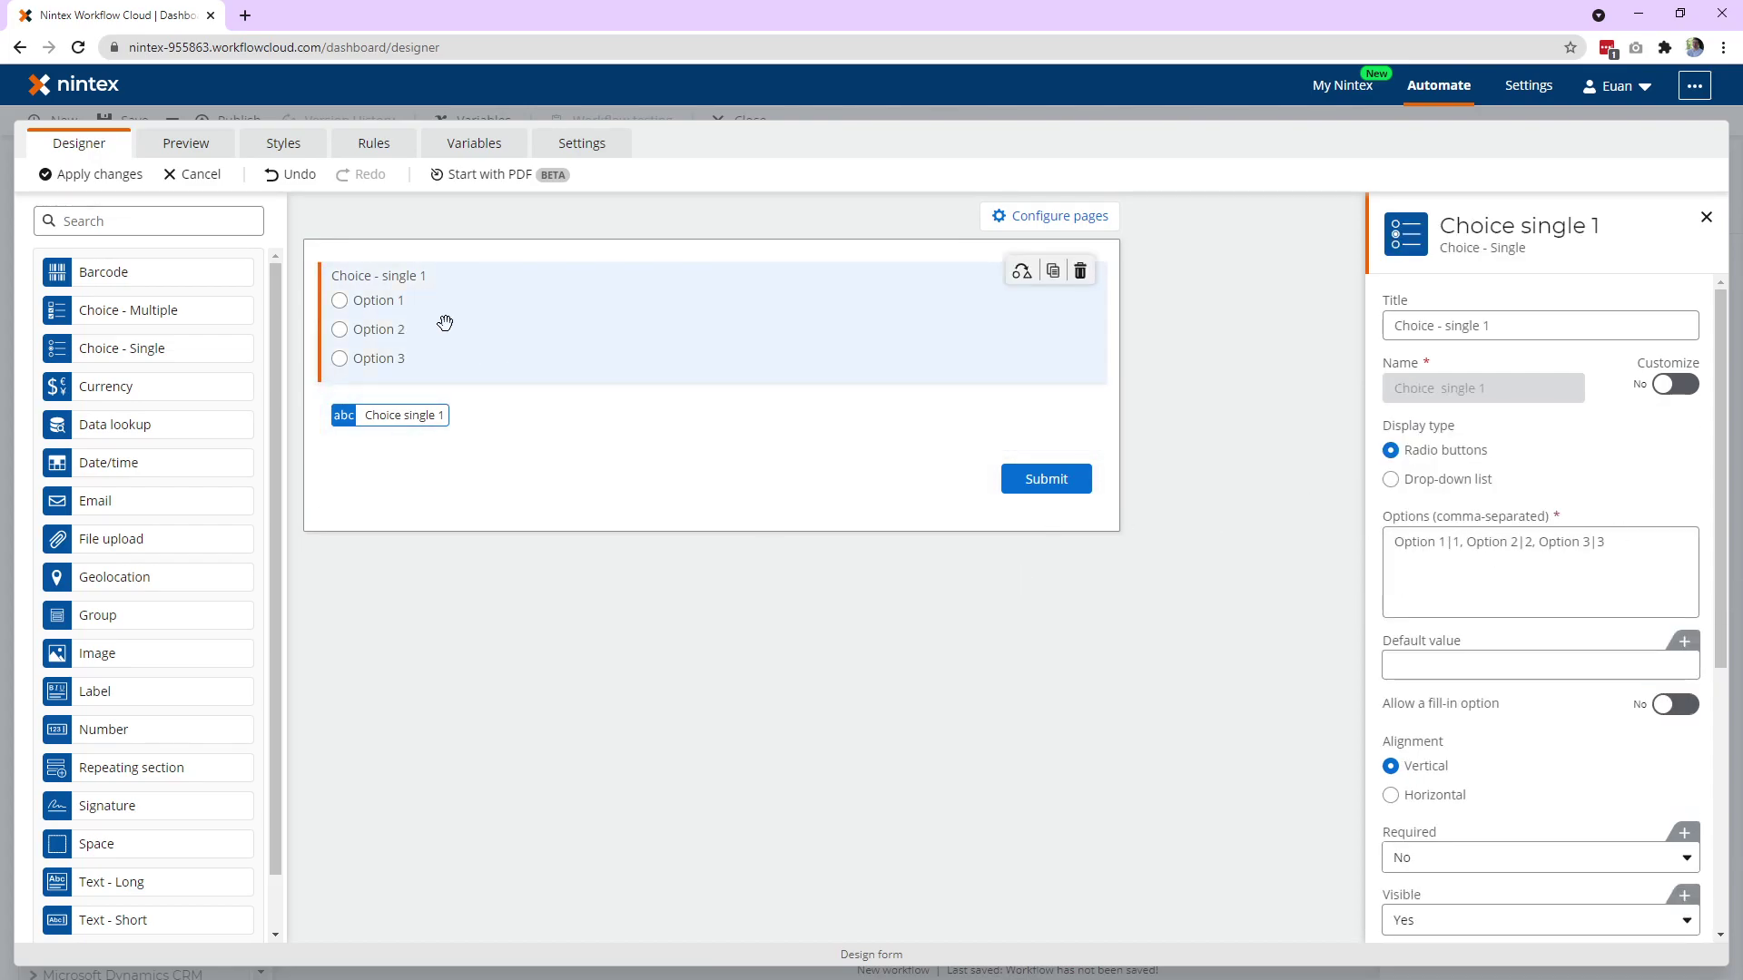
Preview the form and confirm that choosing Option 3 makes the label show 3
{"action": "left_click", "coordinate": [187, 145]}
{"action": "left_click", "coordinate": [530, 272]}
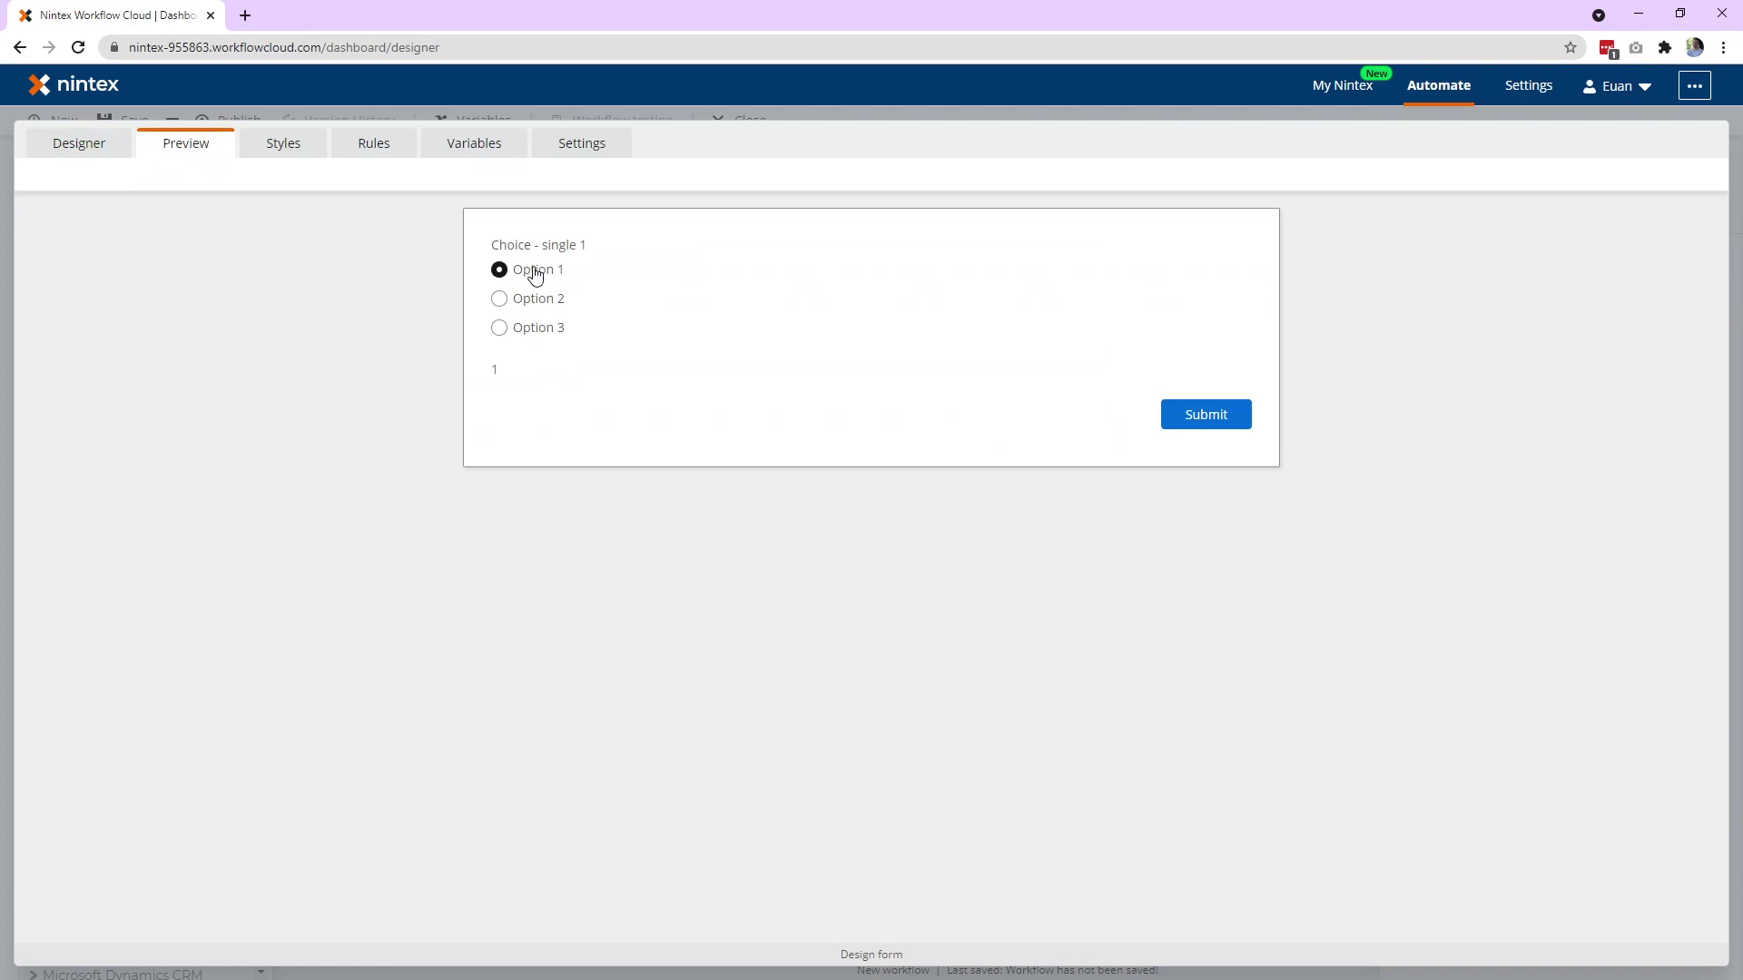
{"action": "left_click", "coordinate": [538, 300]}
{"action": "left_click", "coordinate": [548, 336]}
{"action": "left_click", "coordinate": [107, 152]}
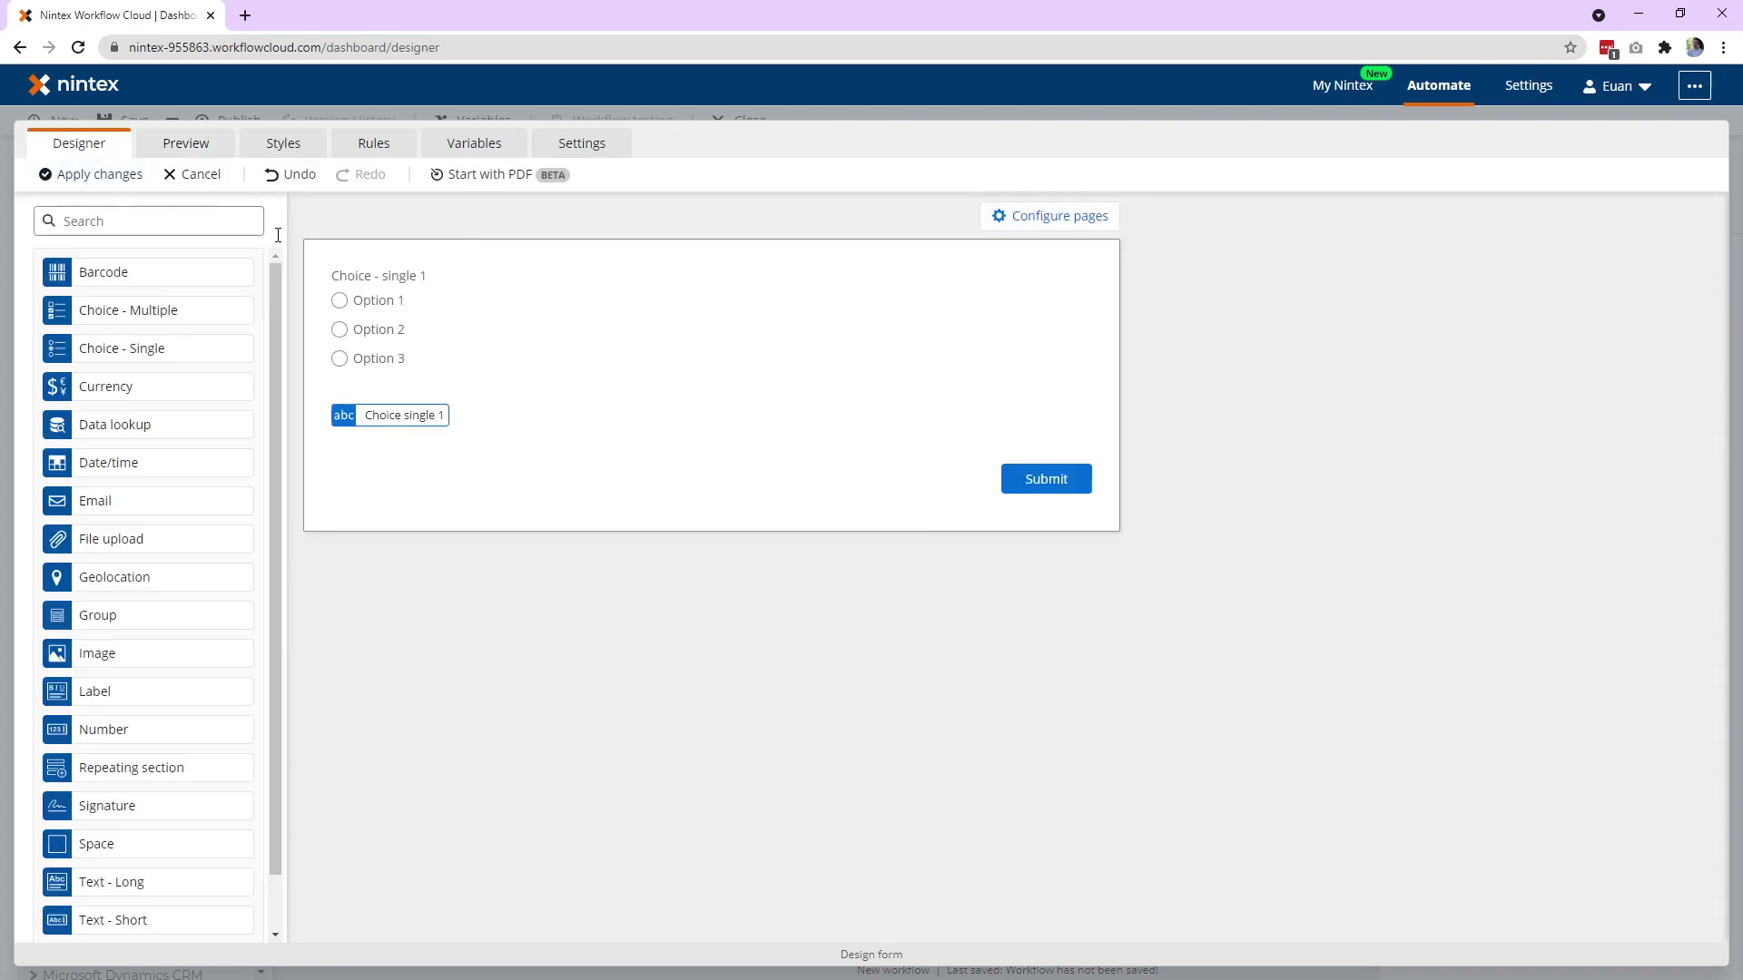
Duplicate Choice - single 1 as 'Choice - single 1 copy' and delete the Choice single 1 token from Label 1
{"action": "mouse_move", "coordinate": [790, 296]}
{"action": "left_click", "coordinate": [1051, 275]}
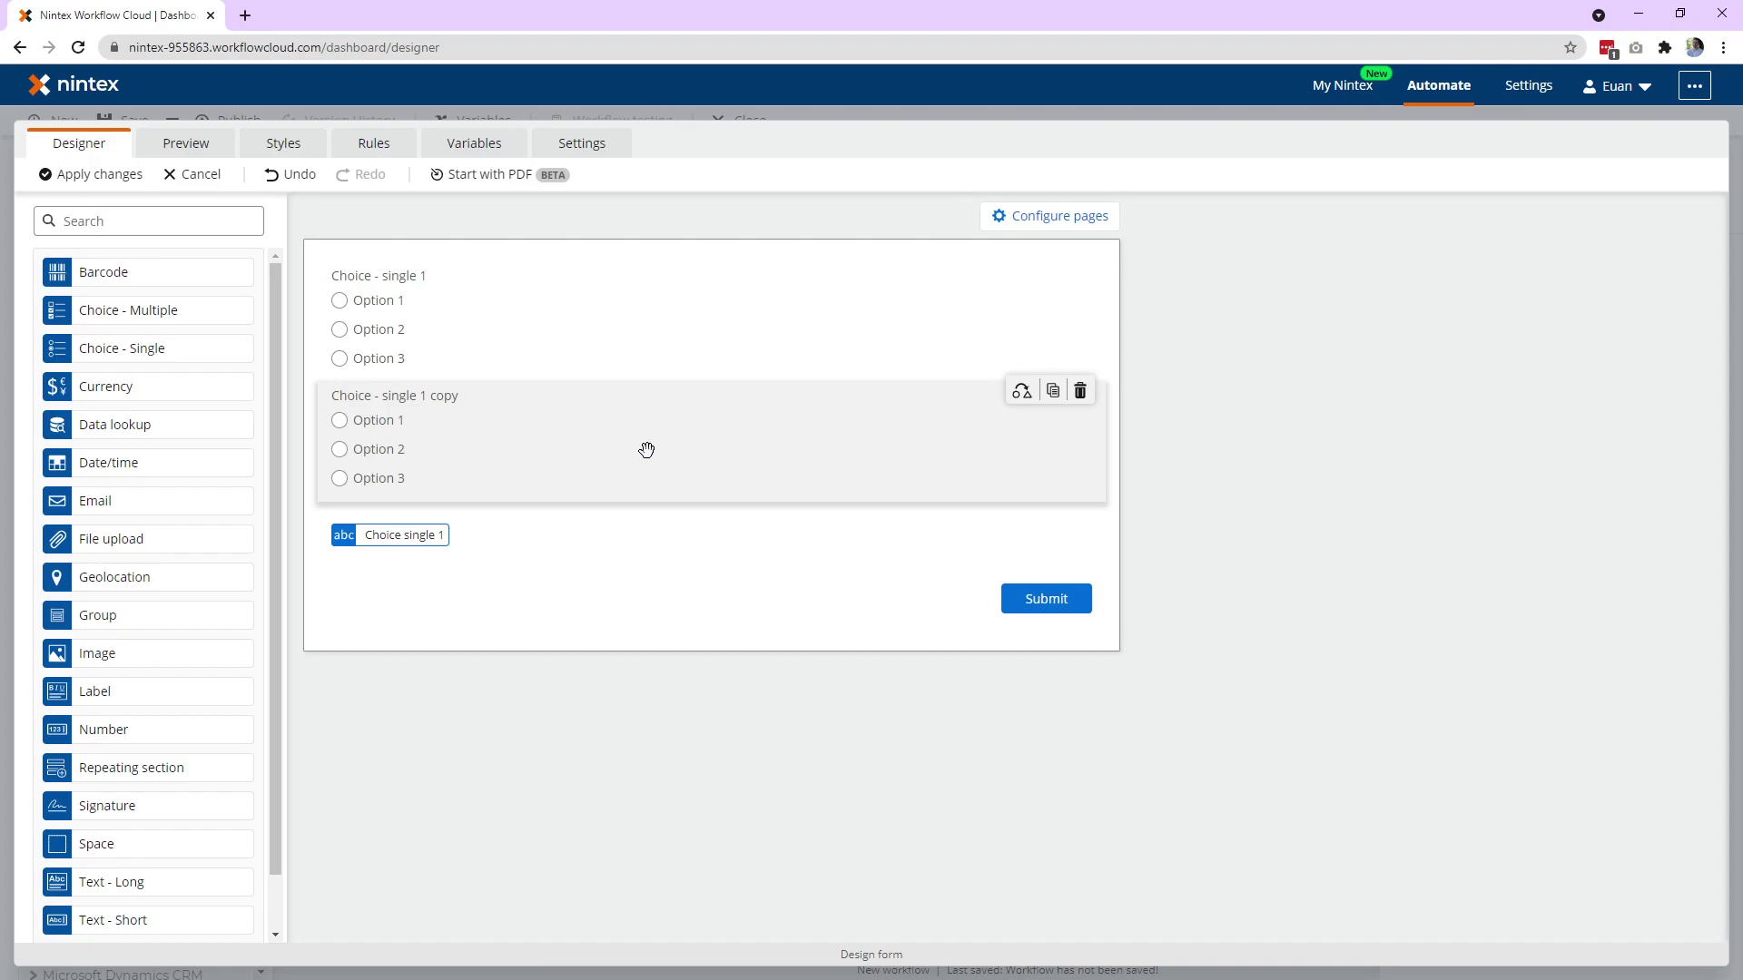
{"action": "left_click", "coordinate": [542, 448]}
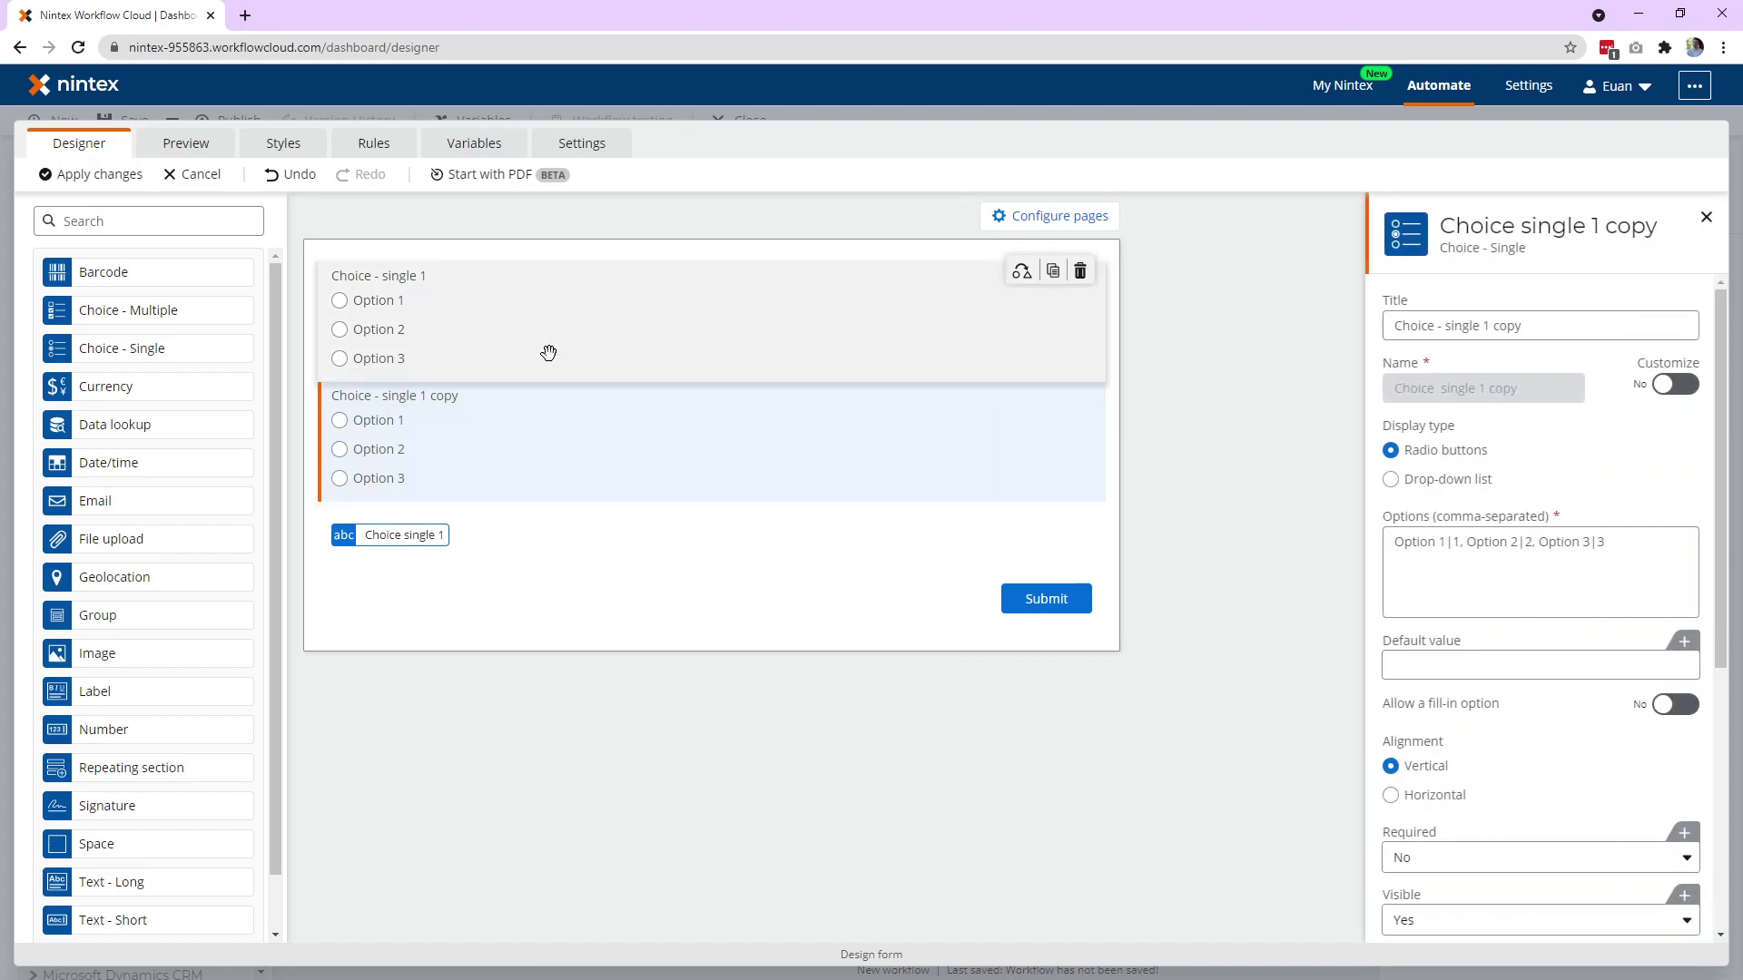
{"action": "left_click", "coordinate": [432, 536]}
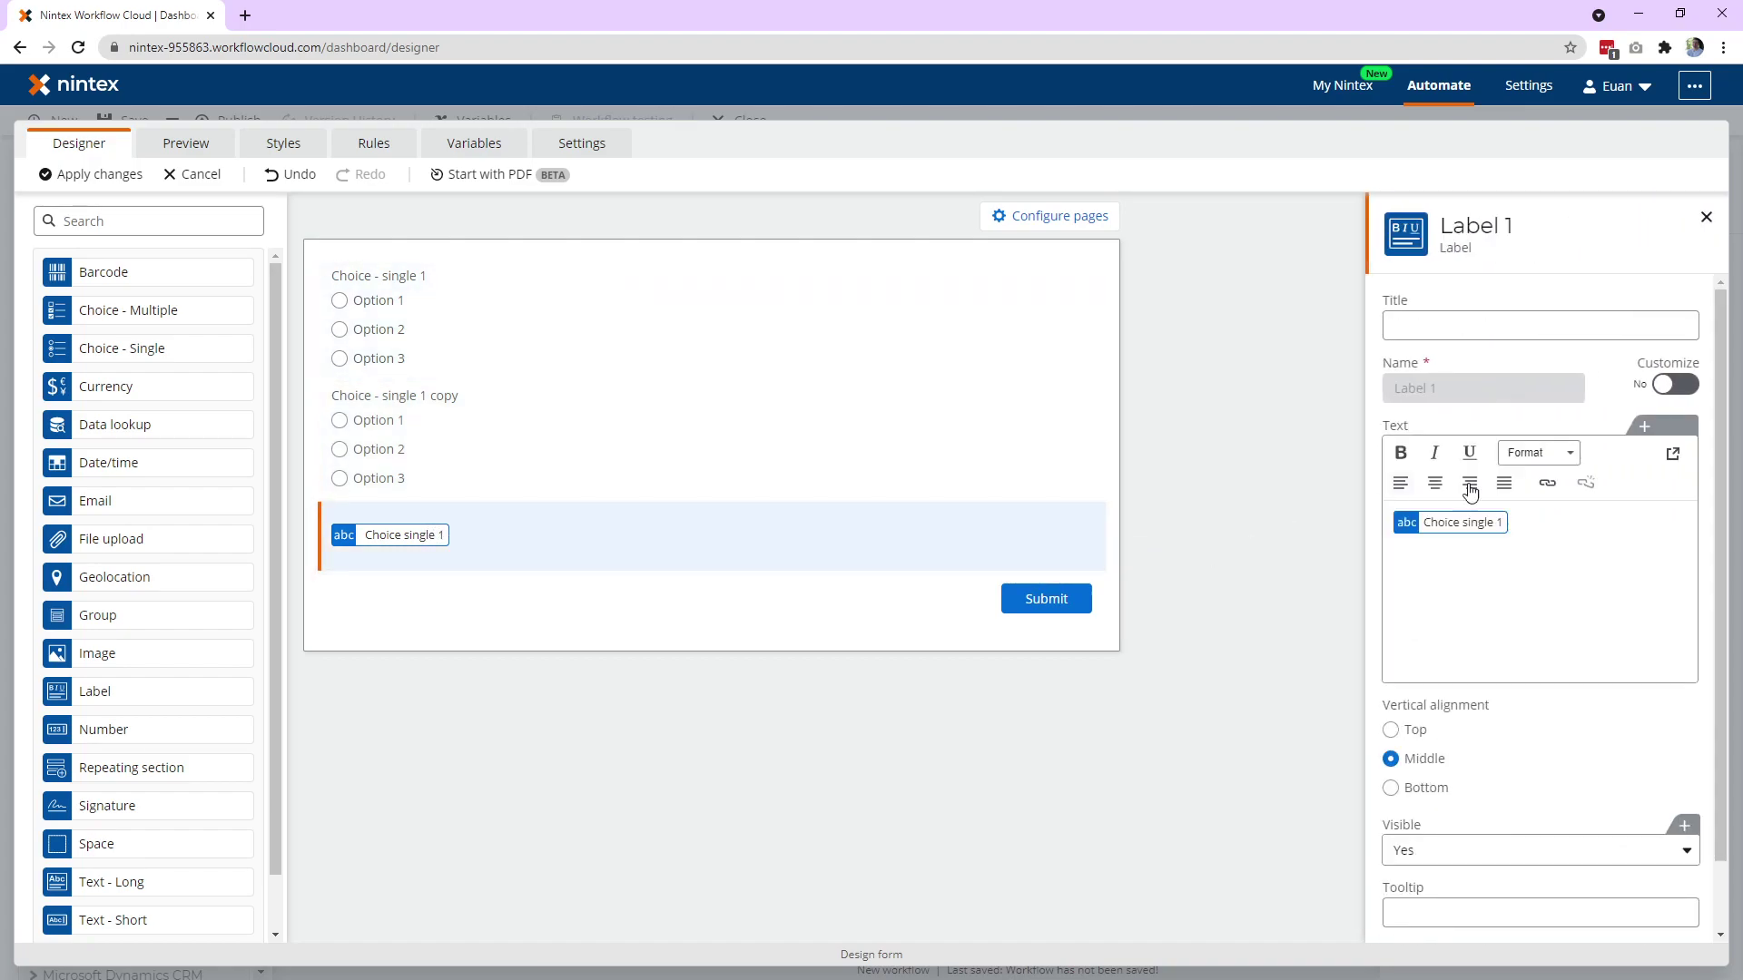
{"action": "key", "text": "BackSpace"}
{"action": "key", "text": "BackSpace"}
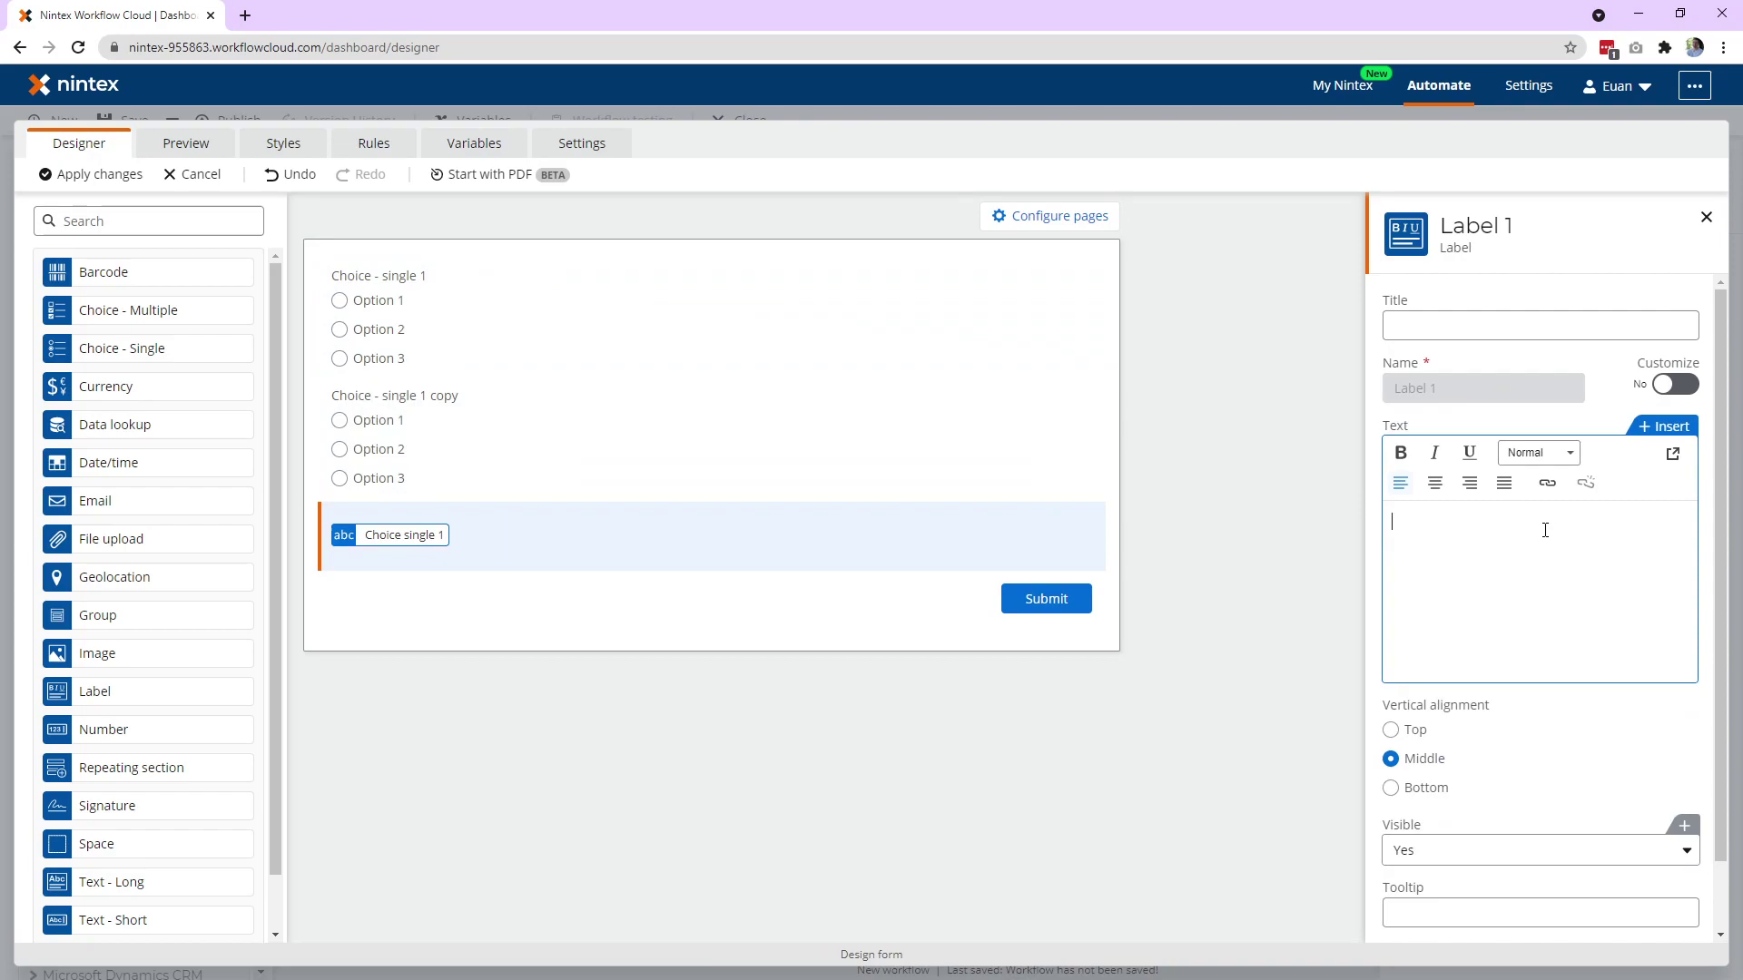
Start a new form variable named Total with type Integer
{"action": "left_click", "coordinate": [468, 145]}
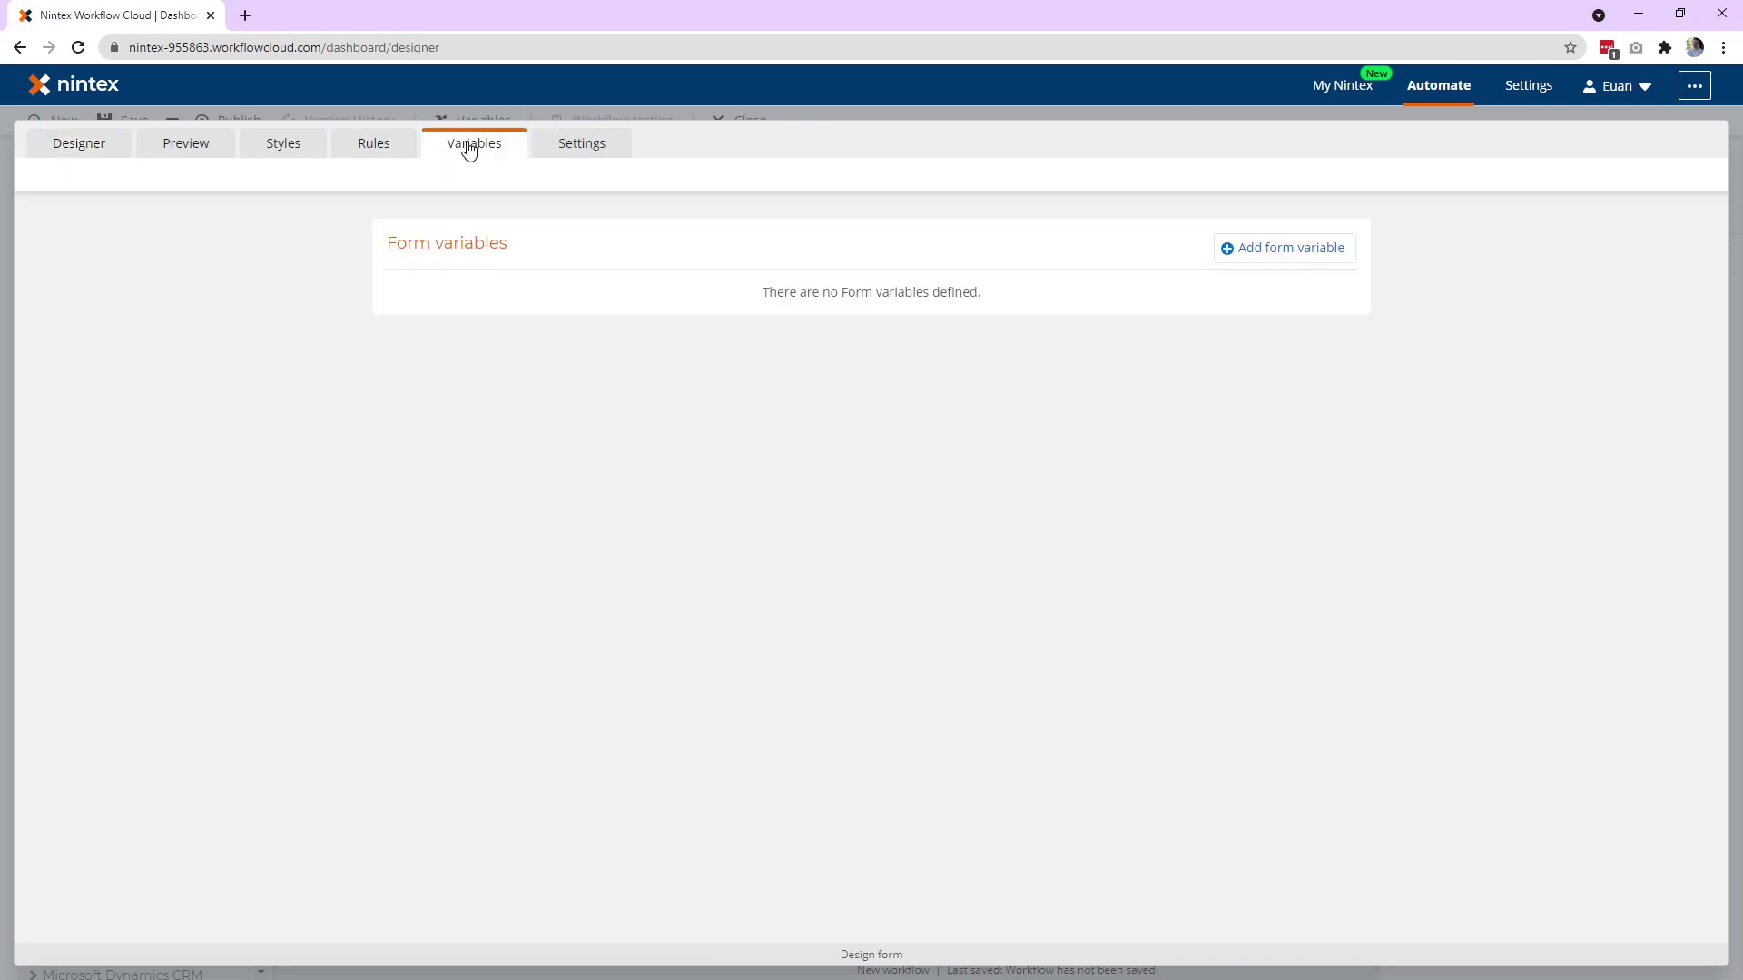
{"action": "left_click", "coordinate": [1273, 253]}
{"action": "left_click", "coordinate": [854, 398]}
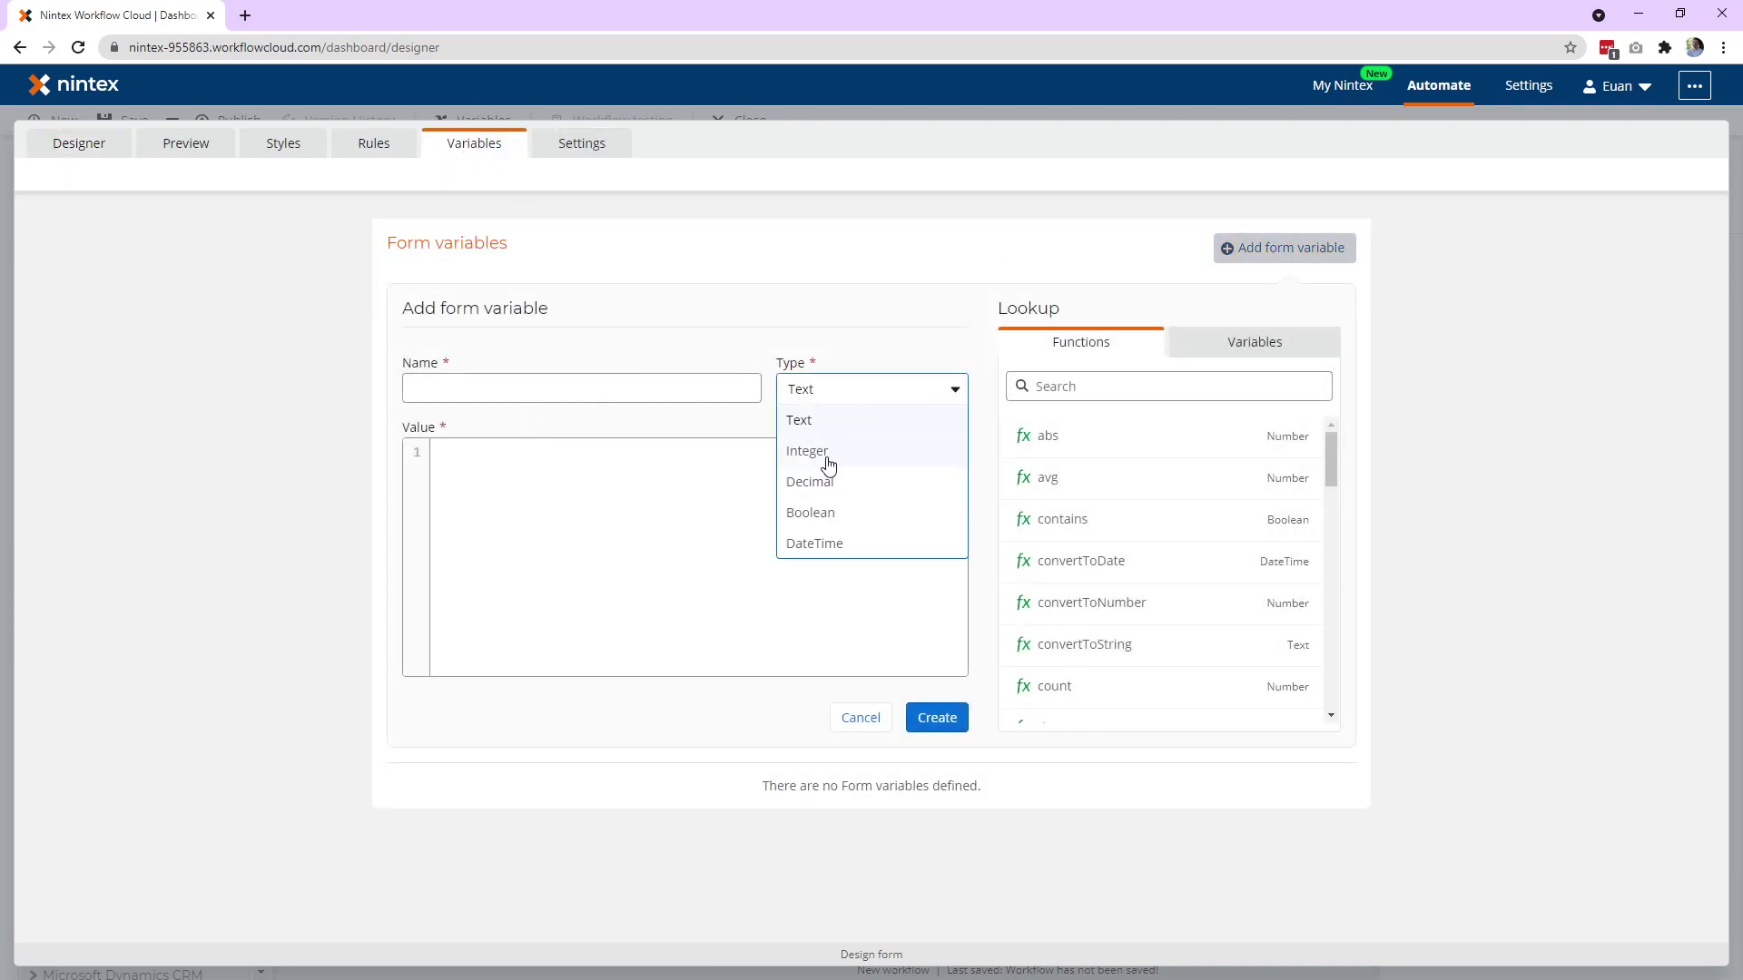
{"action": "left_click", "coordinate": [831, 463]}
{"action": "left_click", "coordinate": [526, 392]}
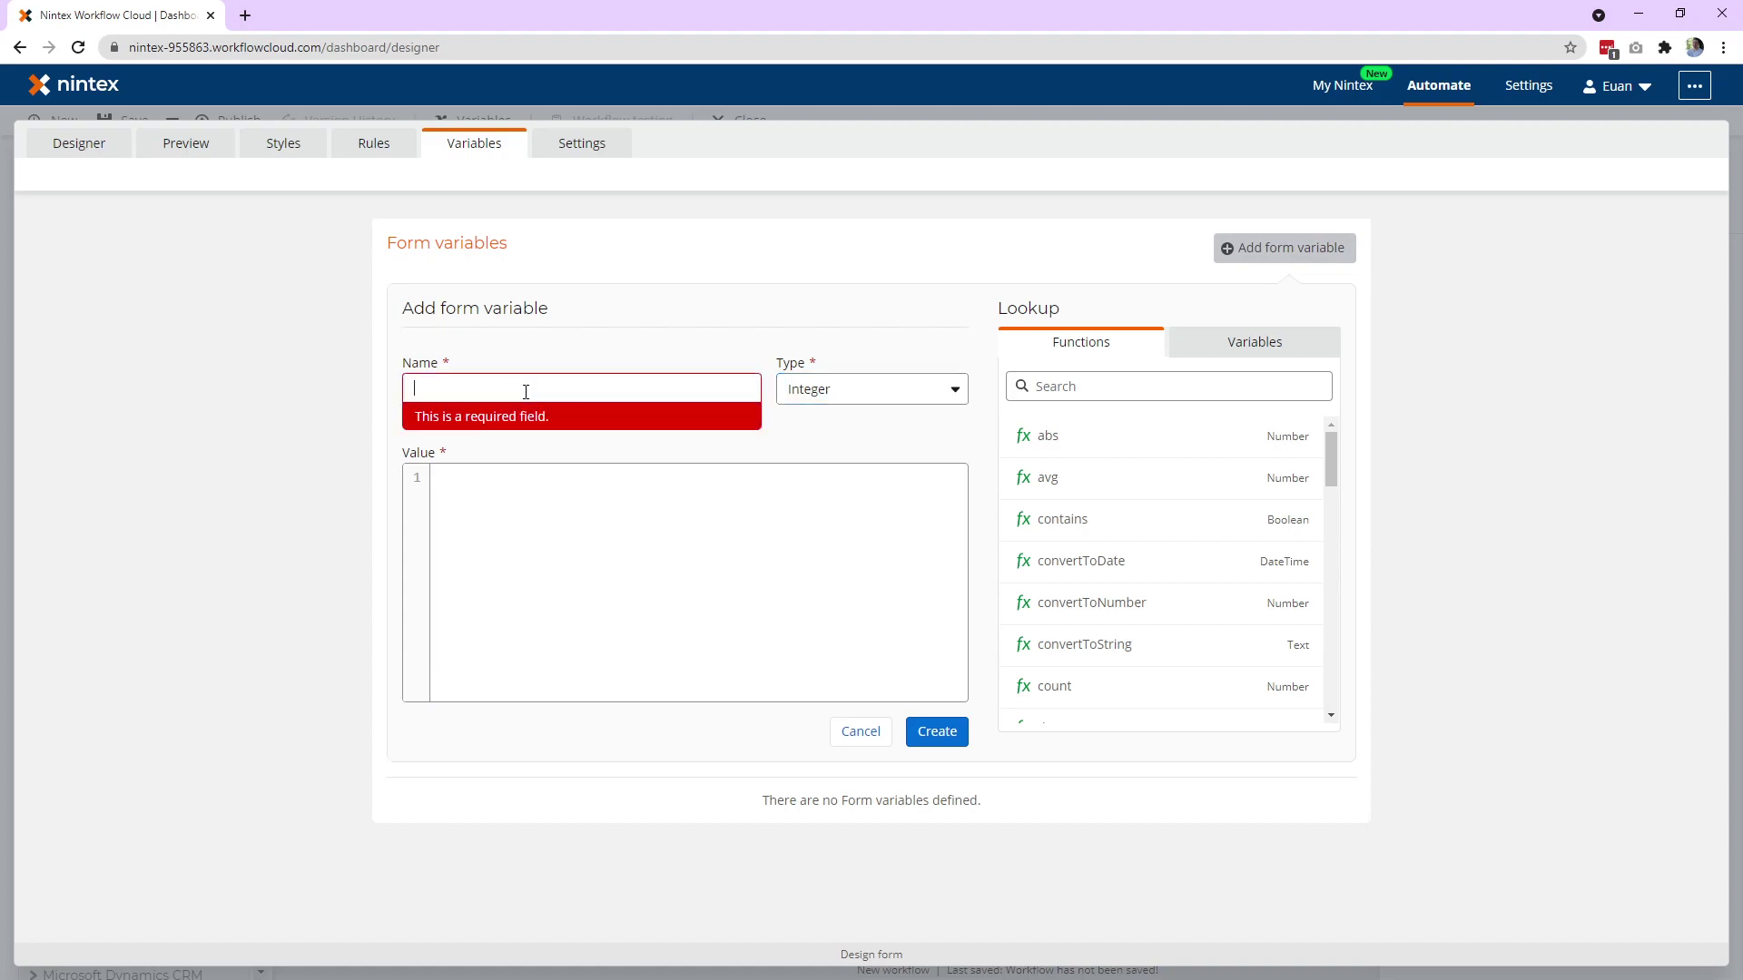
{"action": "type", "text": "Total"}
{"action": "left_click", "coordinate": [550, 482]}
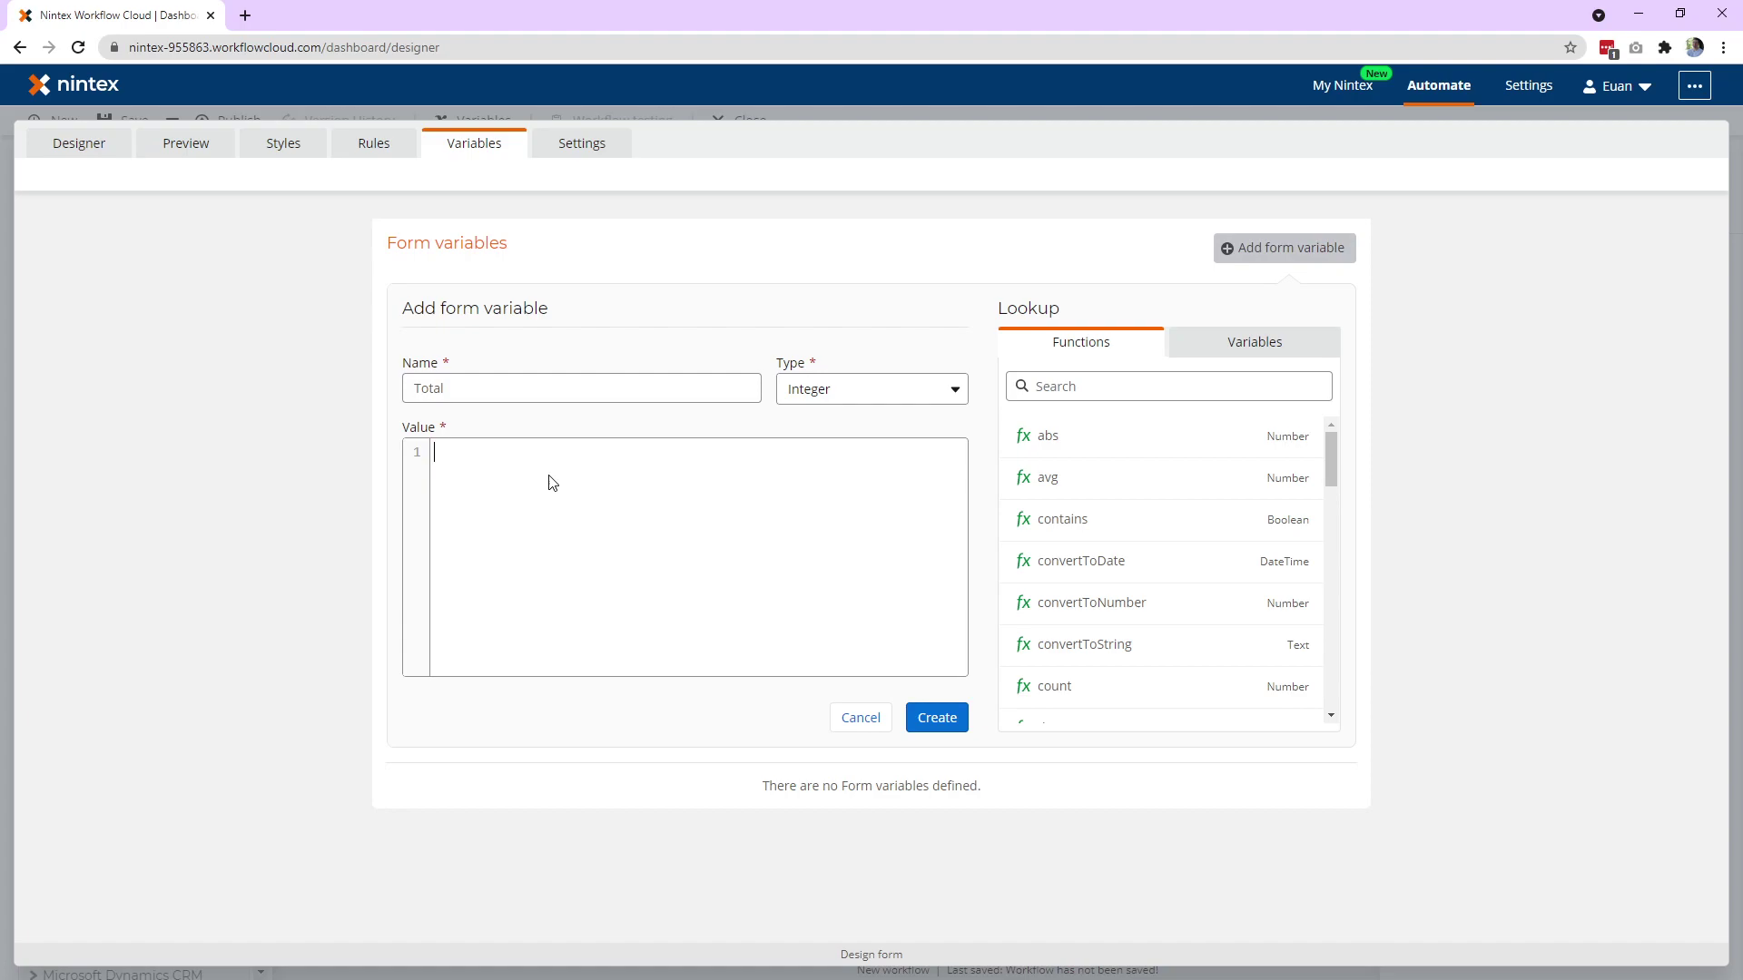
Give Total the value convertToNumber(Choice single 1) + convertToNumber(Choice single 1 copy) and create it
{"action": "type", "text": "convert"}
{"action": "key", "text": "Return"}
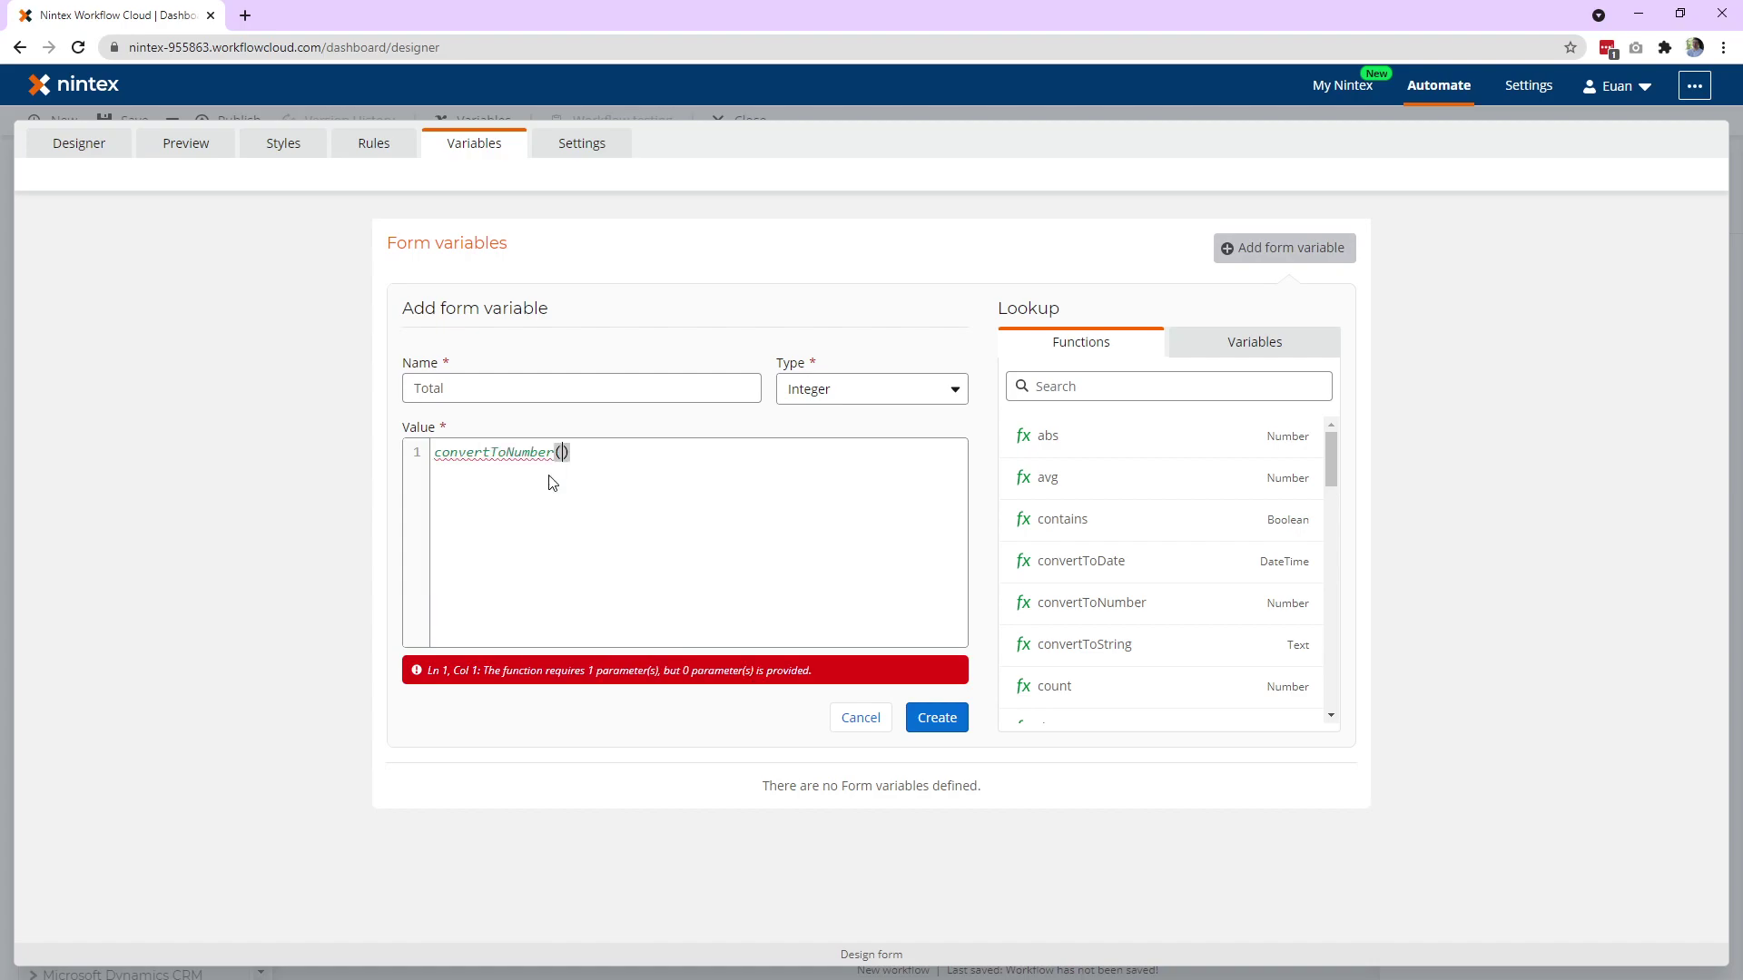
{"action": "type", "text": "Form."}
{"action": "key", "text": "Return"}
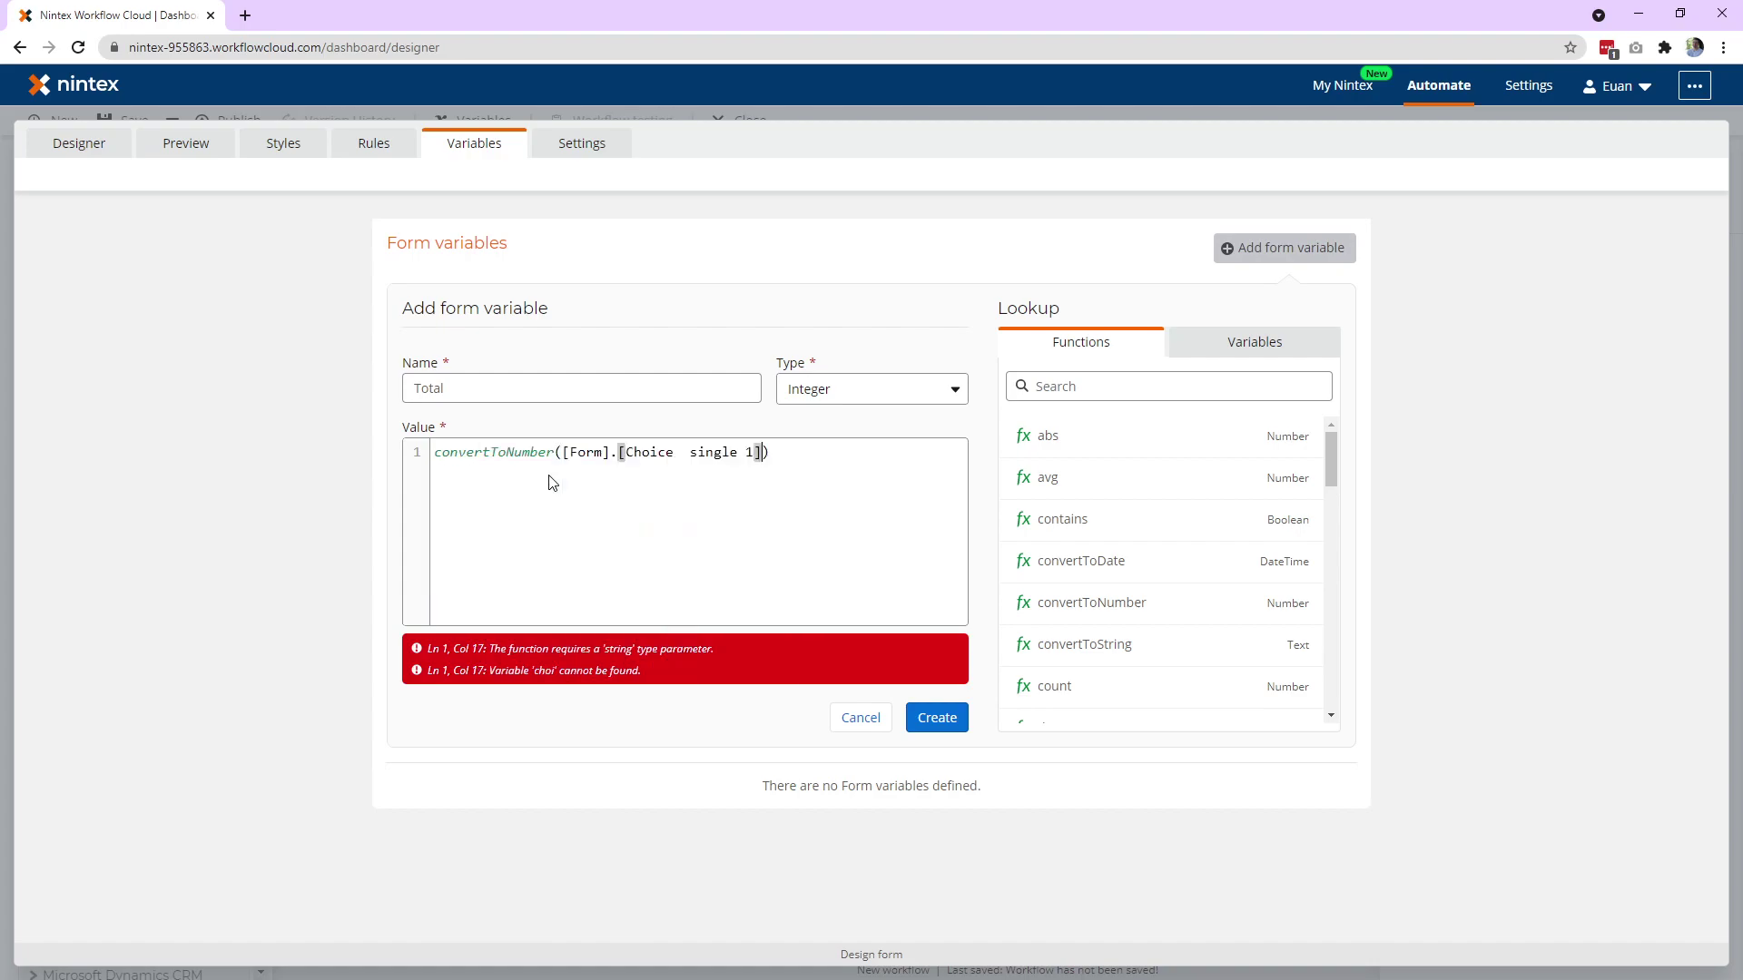
{"action": "type", "text": "+ conver"}
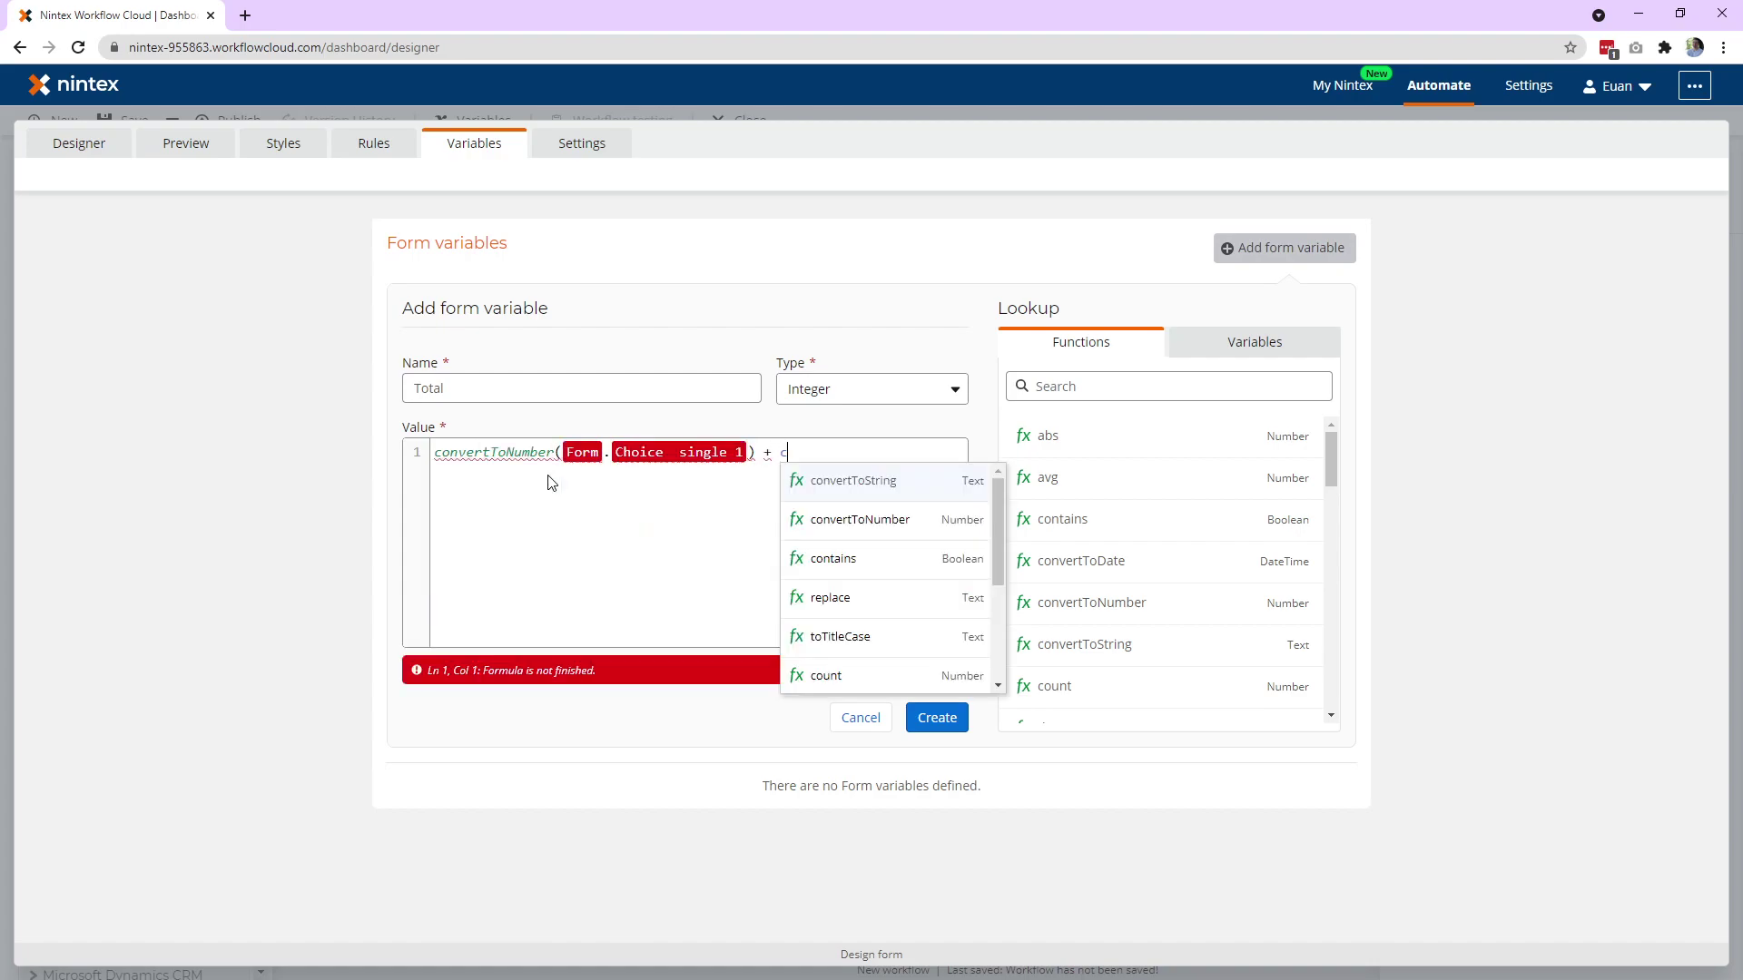
{"action": "key", "text": "Escape"}
{"action": "key", "text": "BackSpace"}
{"action": "key", "text": "BackSpace"}
{"action": "key", "text": "BackSpace"}
{"action": "key", "text": "BackSpace"}
{"action": "key", "text": "BackSpace"}
{"action": "key", "text": "BackSpace"}
{"action": "key", "text": "BackSpace"}
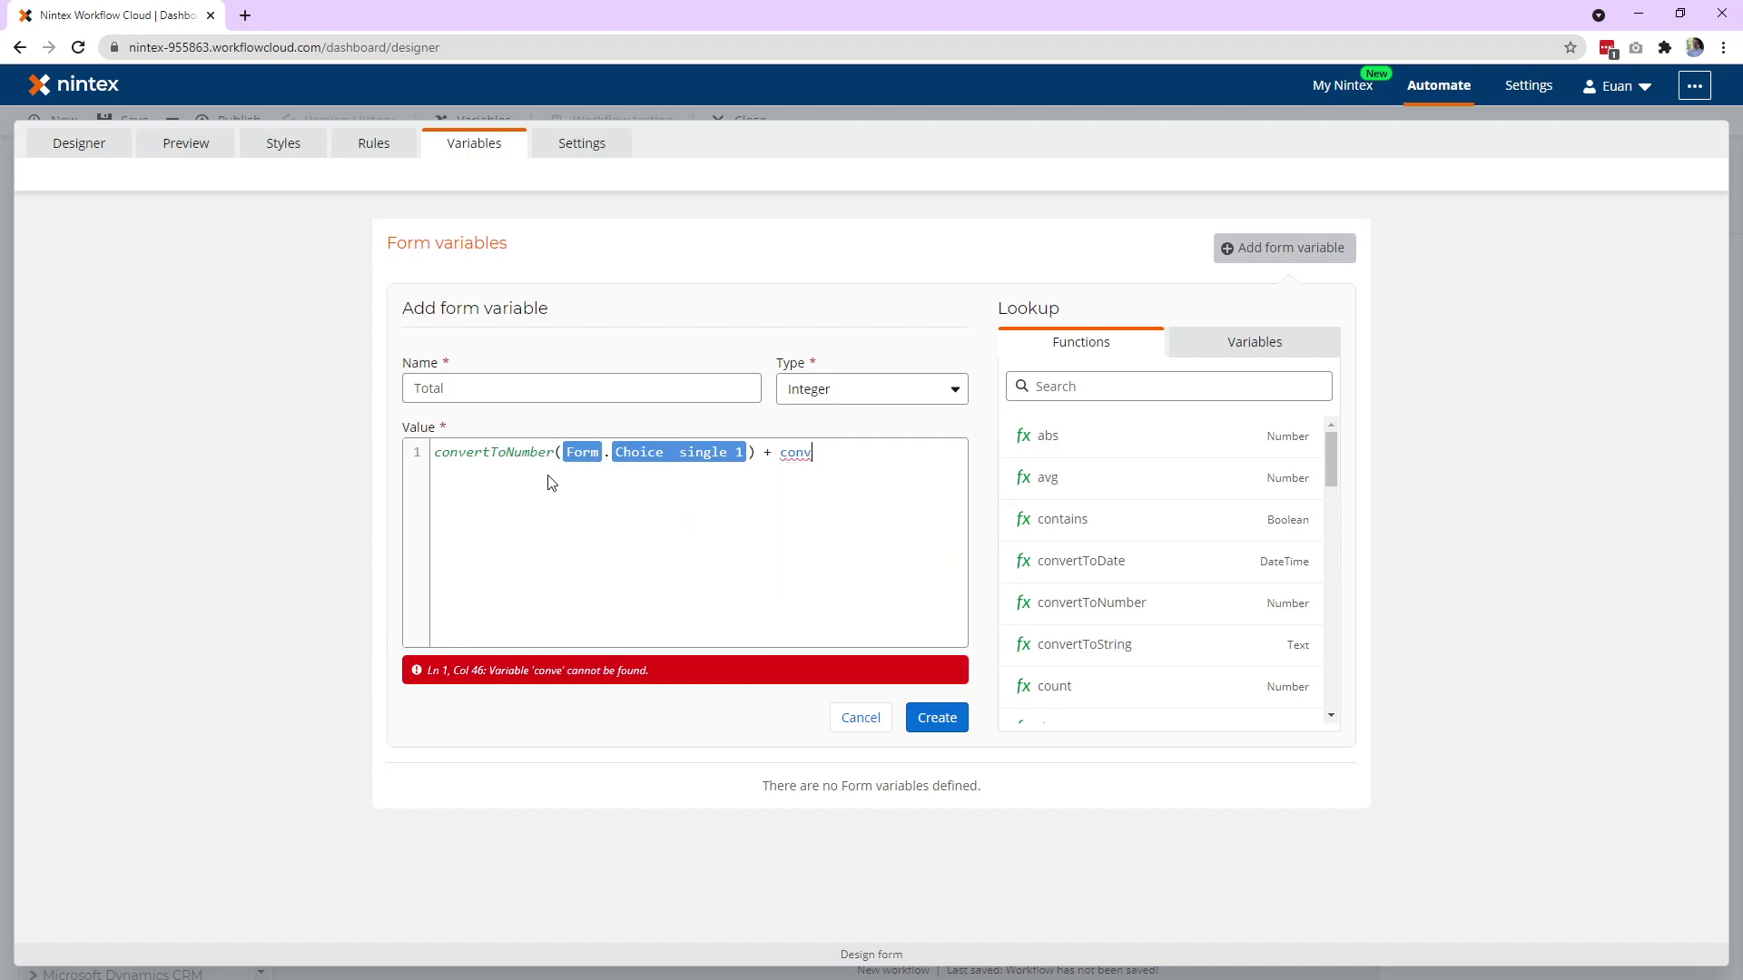
{"action": "type", "text": "conver"}
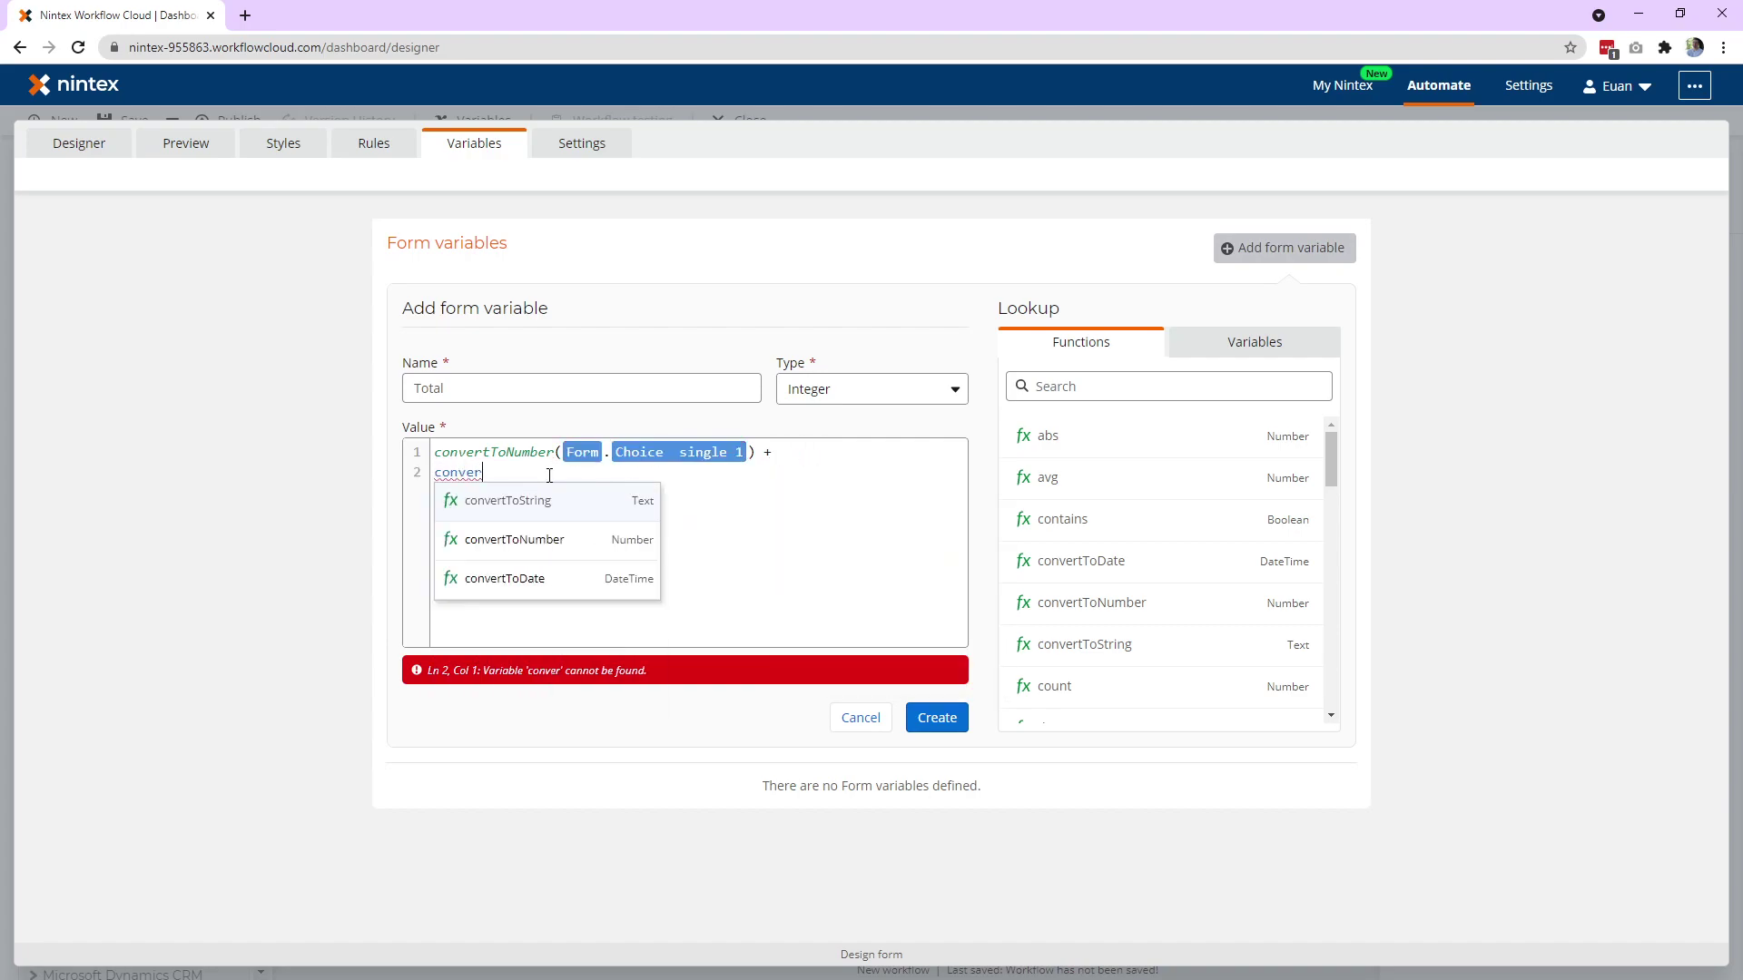
{"action": "key", "text": "Down"}
{"action": "key", "text": "Return"}
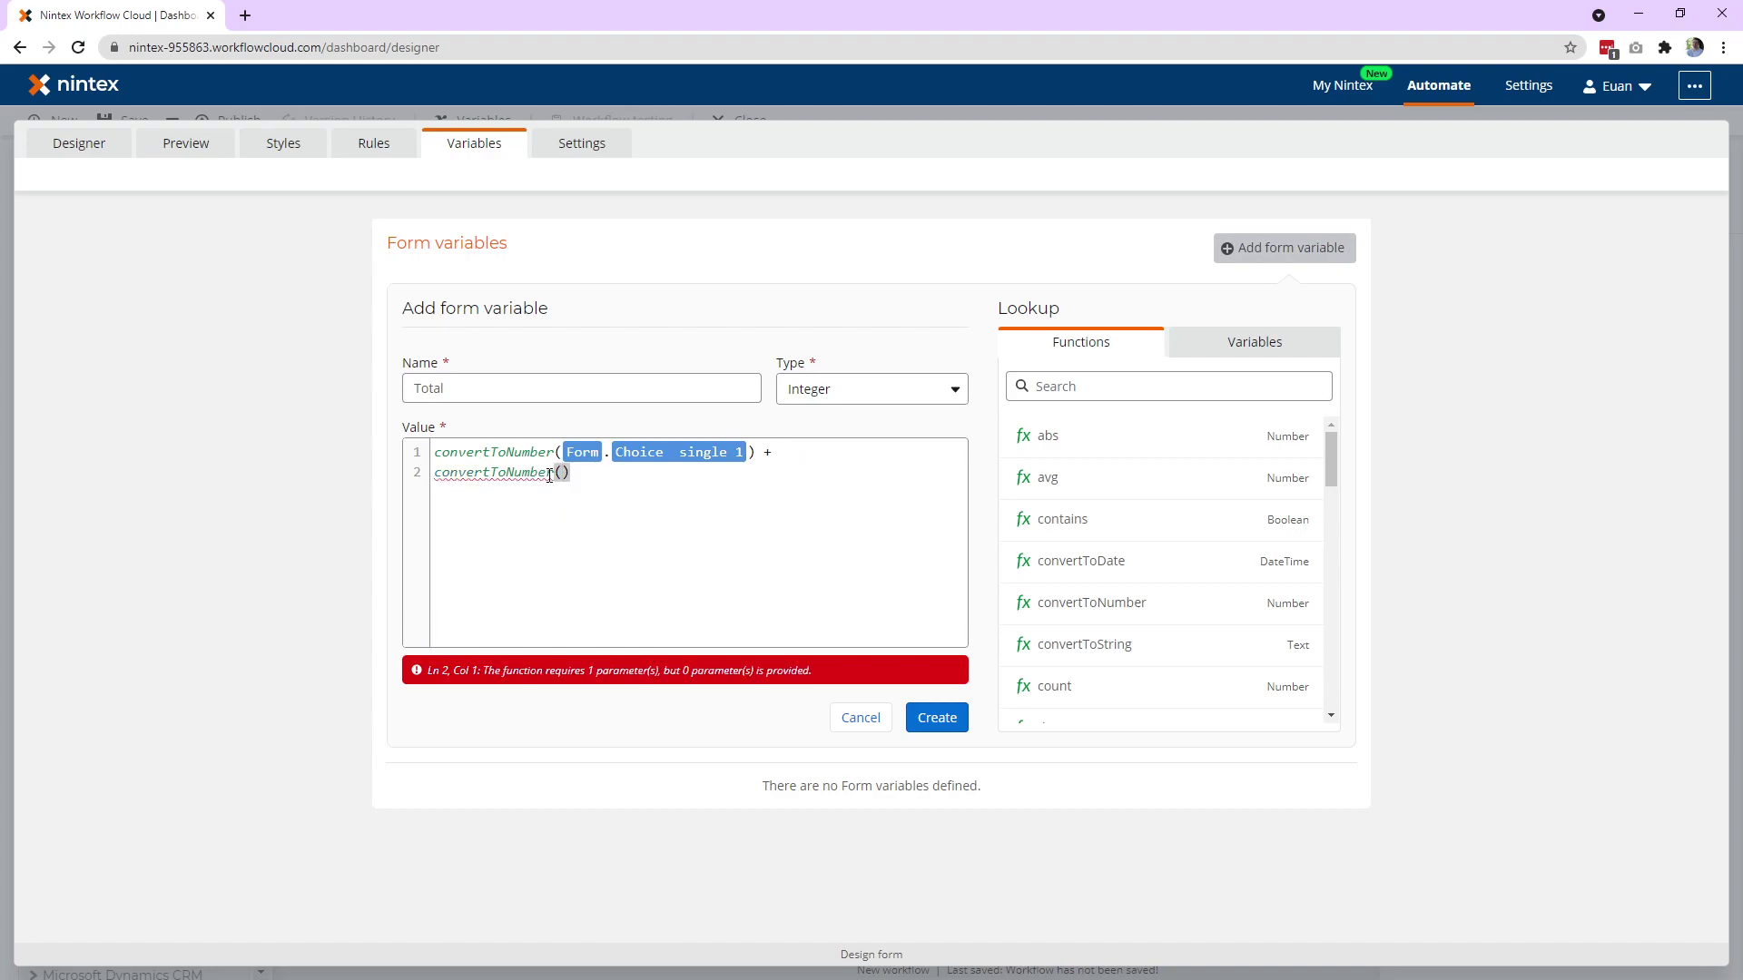
{"action": "type", "text": "choi"}
{"action": "key", "text": "Down"}
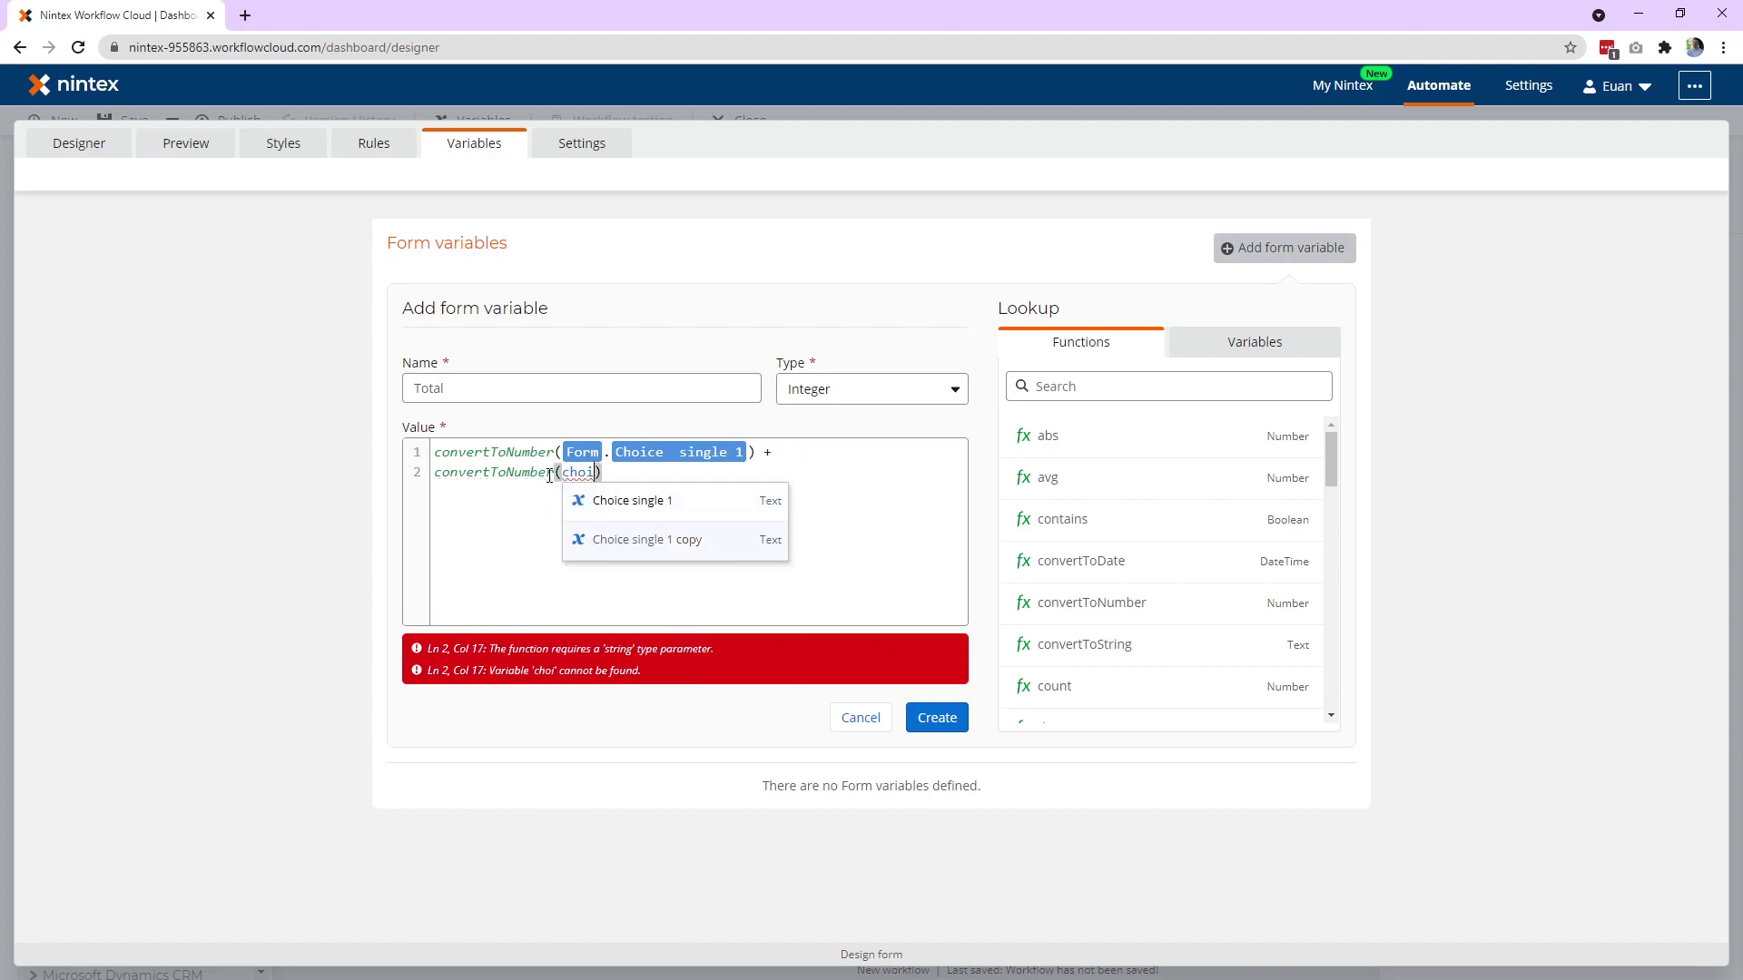
{"action": "key", "text": "Return"}
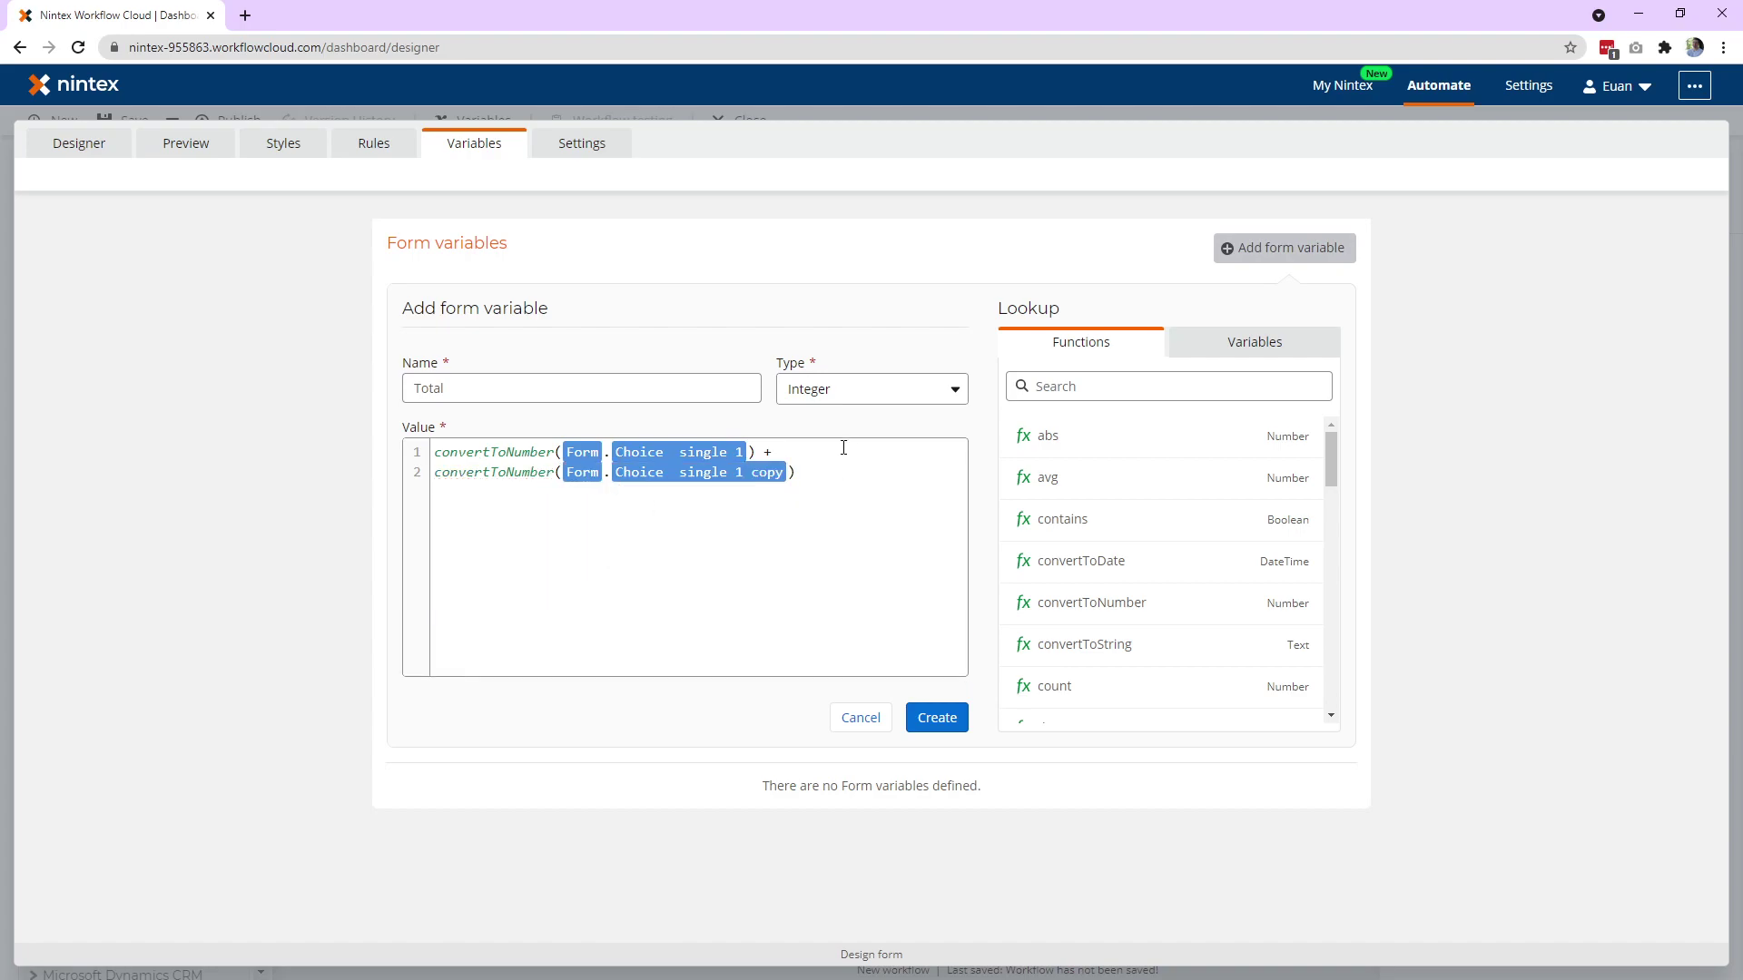
{"action": "left_click", "coordinate": [936, 717]}
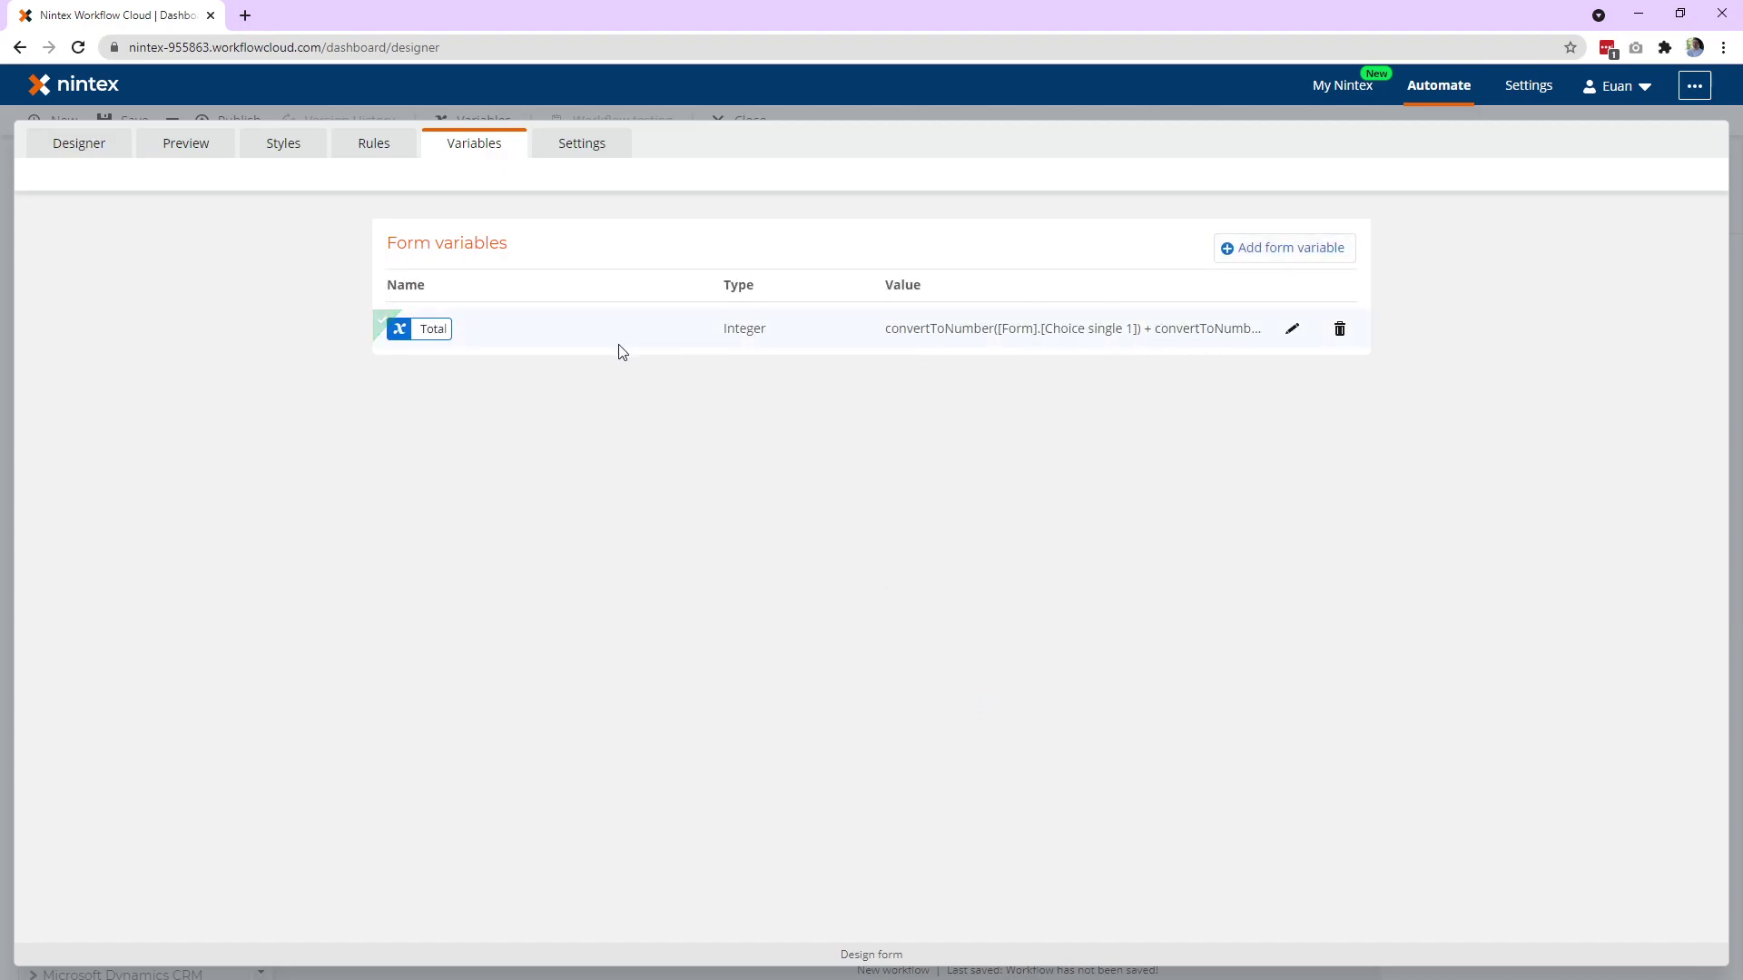
Insert the Total form variable into the empty label's text
{"action": "left_click", "coordinate": [62, 150]}
{"action": "left_click", "coordinate": [778, 545]}
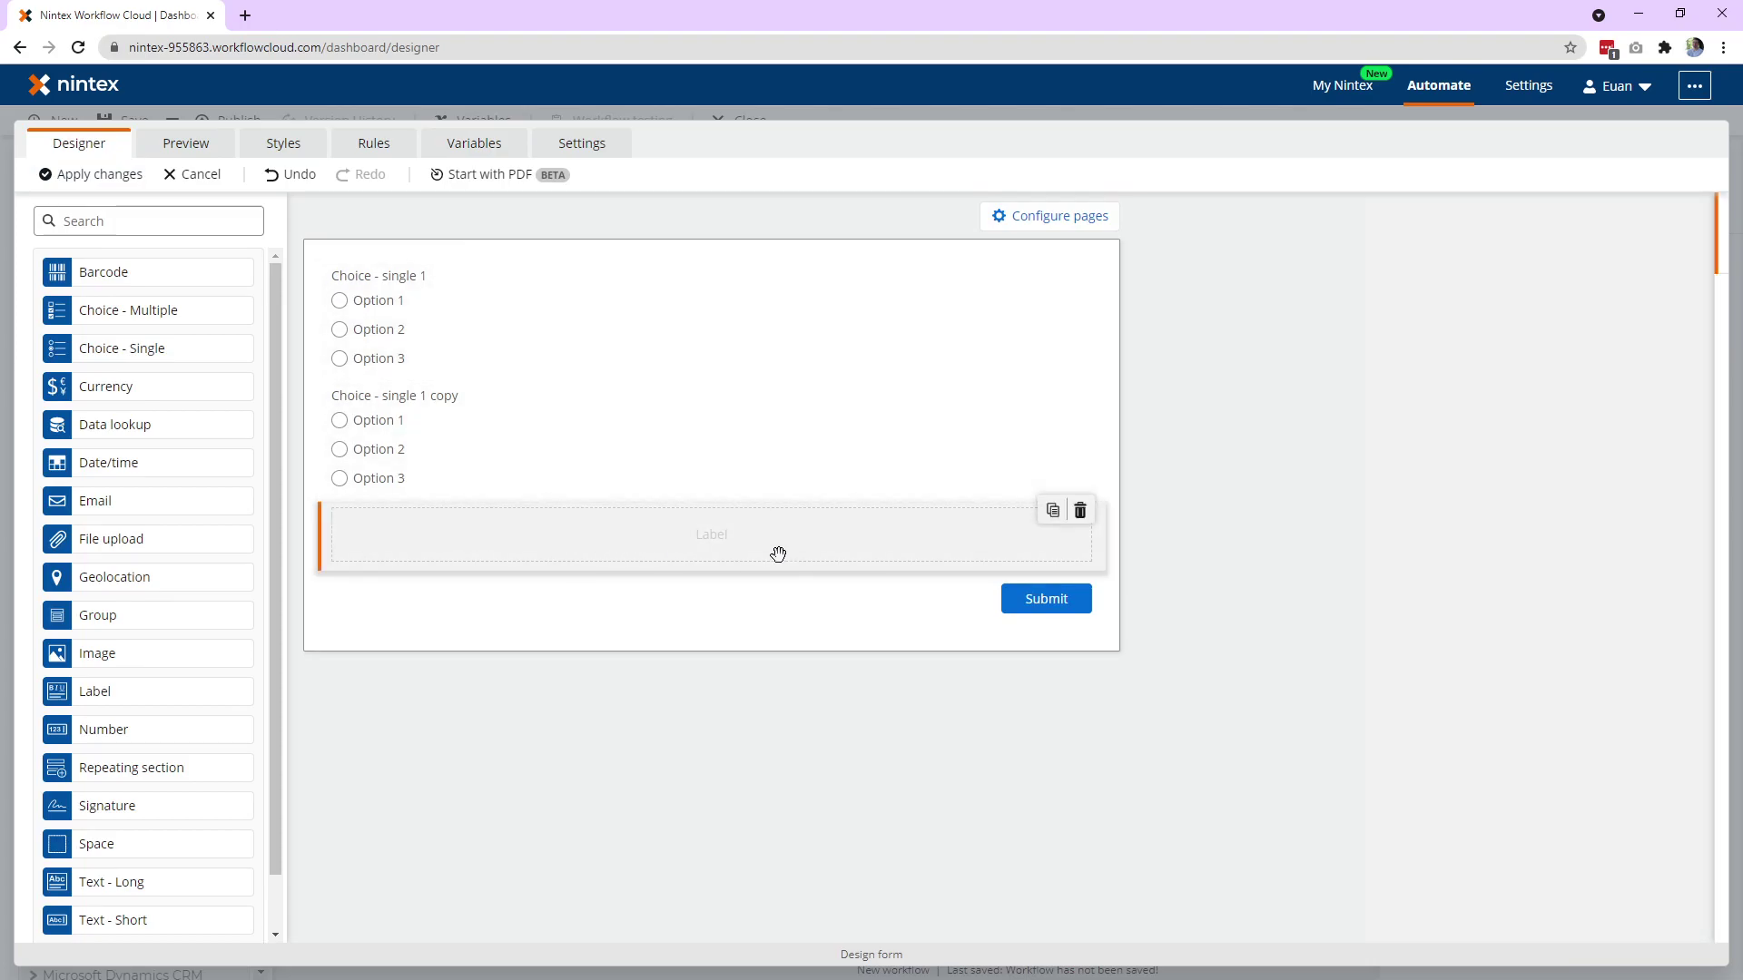
{"action": "left_click", "coordinate": [1664, 426]}
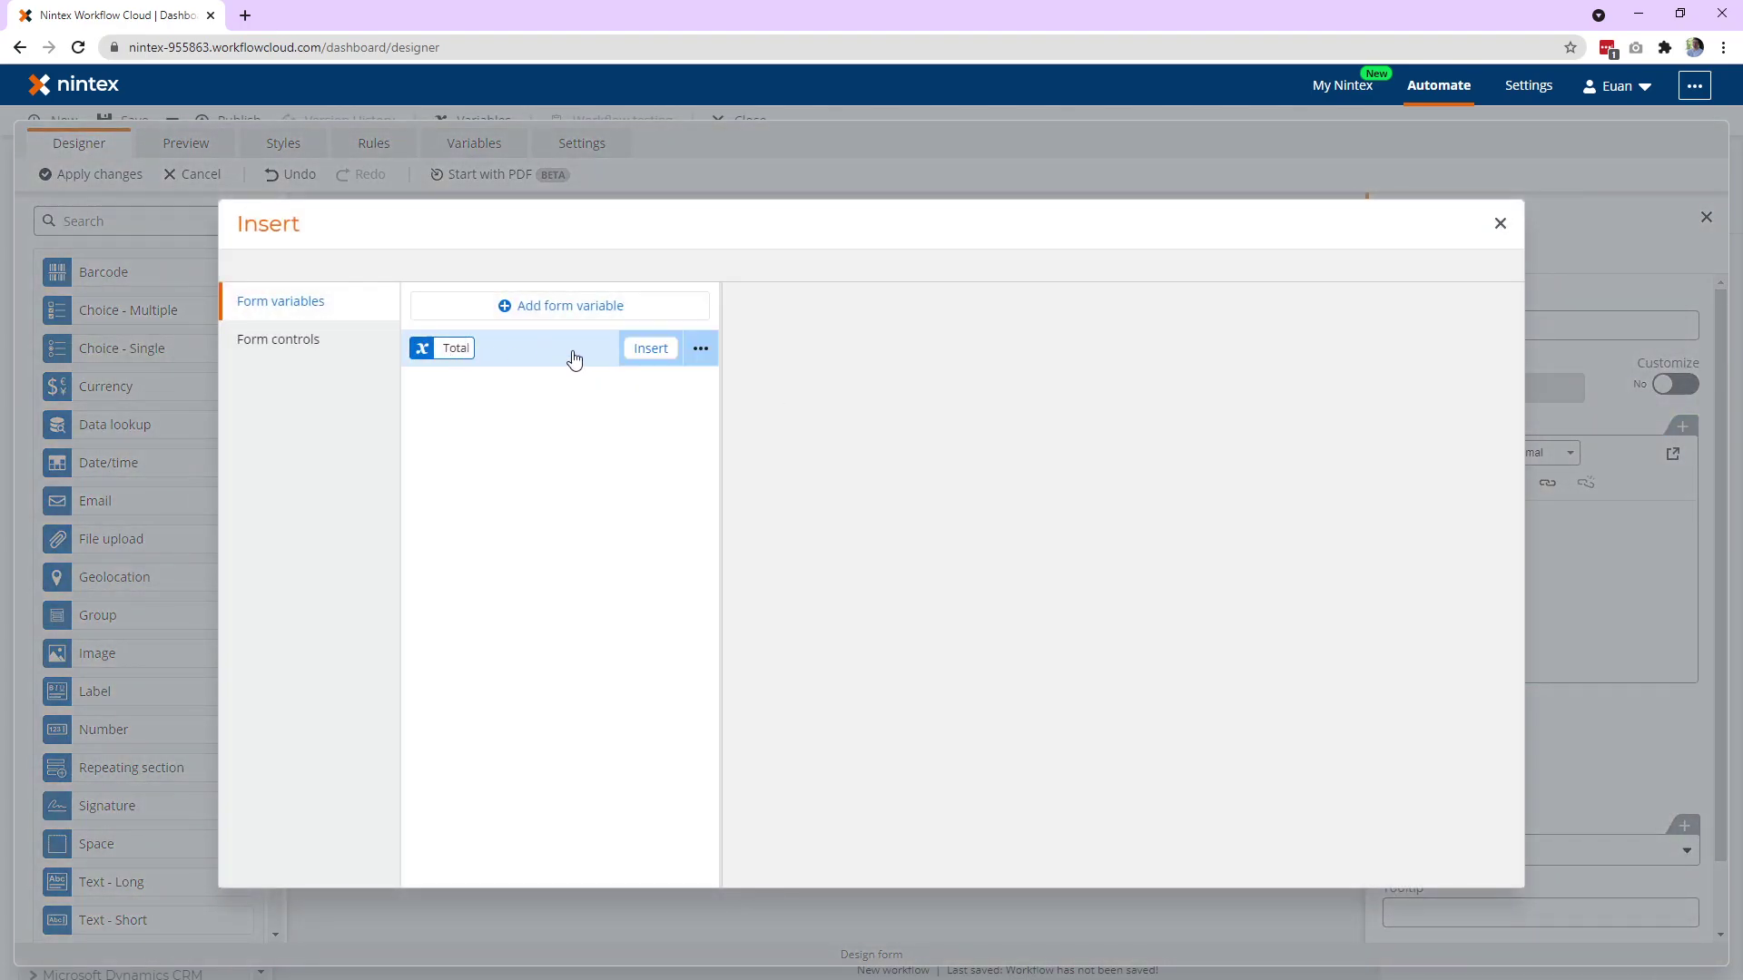
{"action": "left_click", "coordinate": [650, 356]}
Preview the form, pick combinations of Options 1, 2 and 3, and check the summed total
{"action": "left_click", "coordinate": [187, 143]}
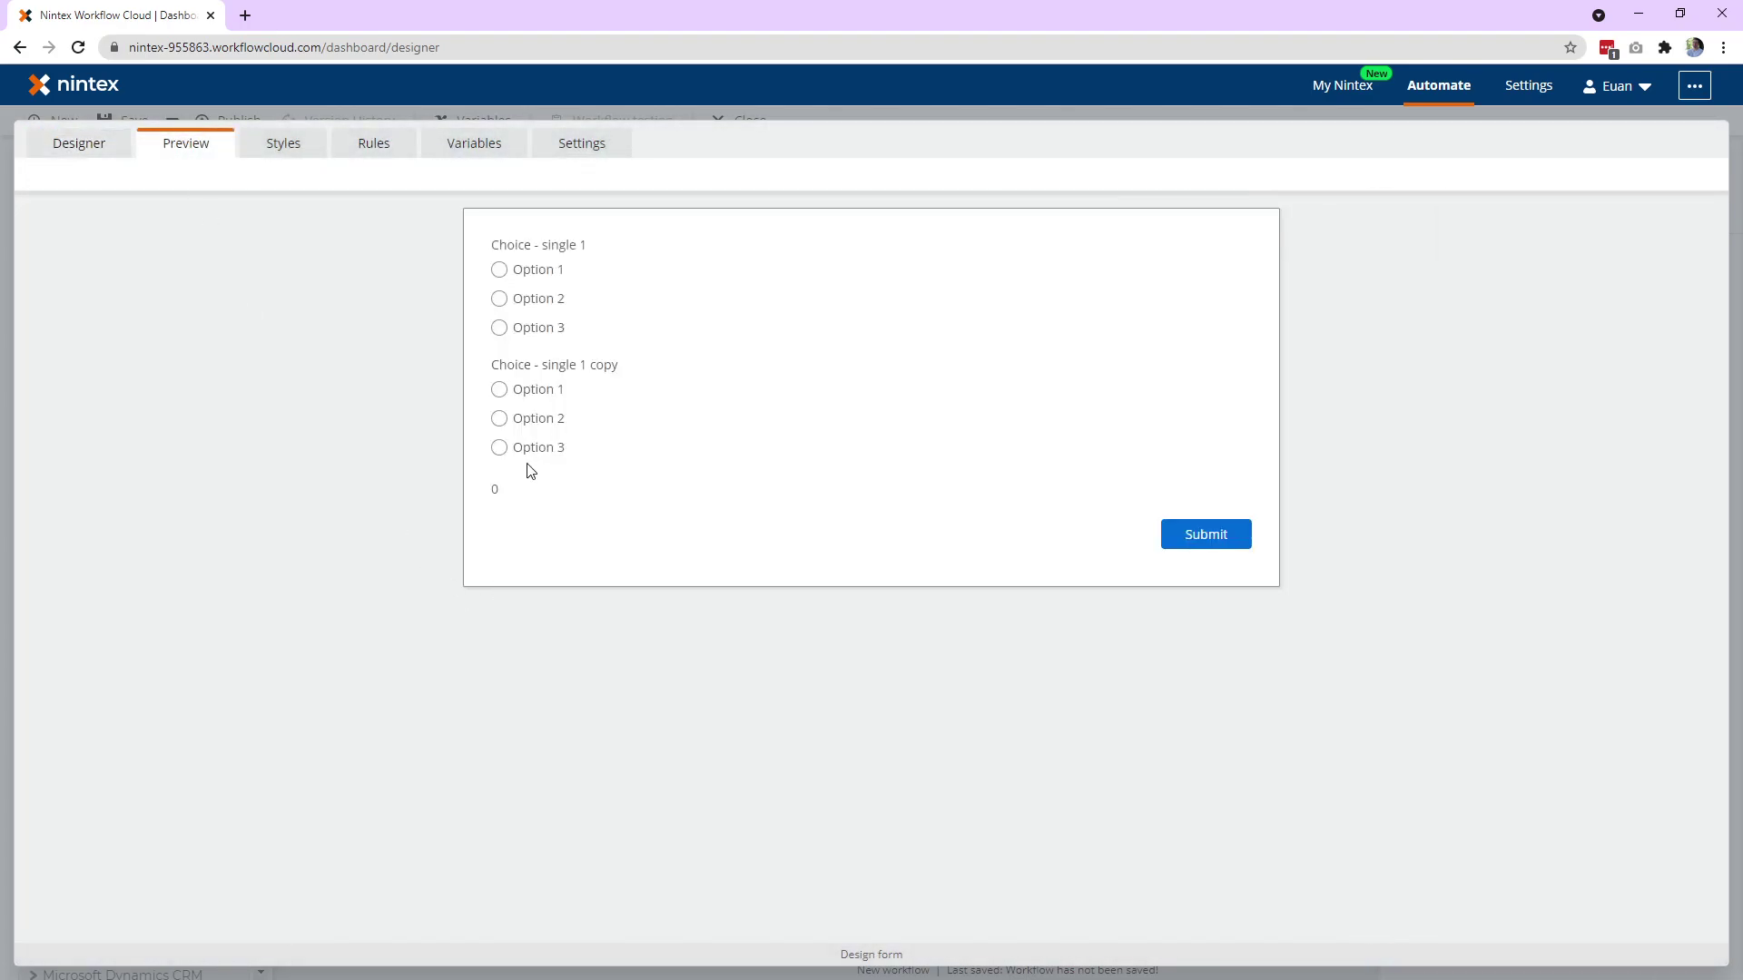
{"action": "left_click", "coordinate": [508, 273]}
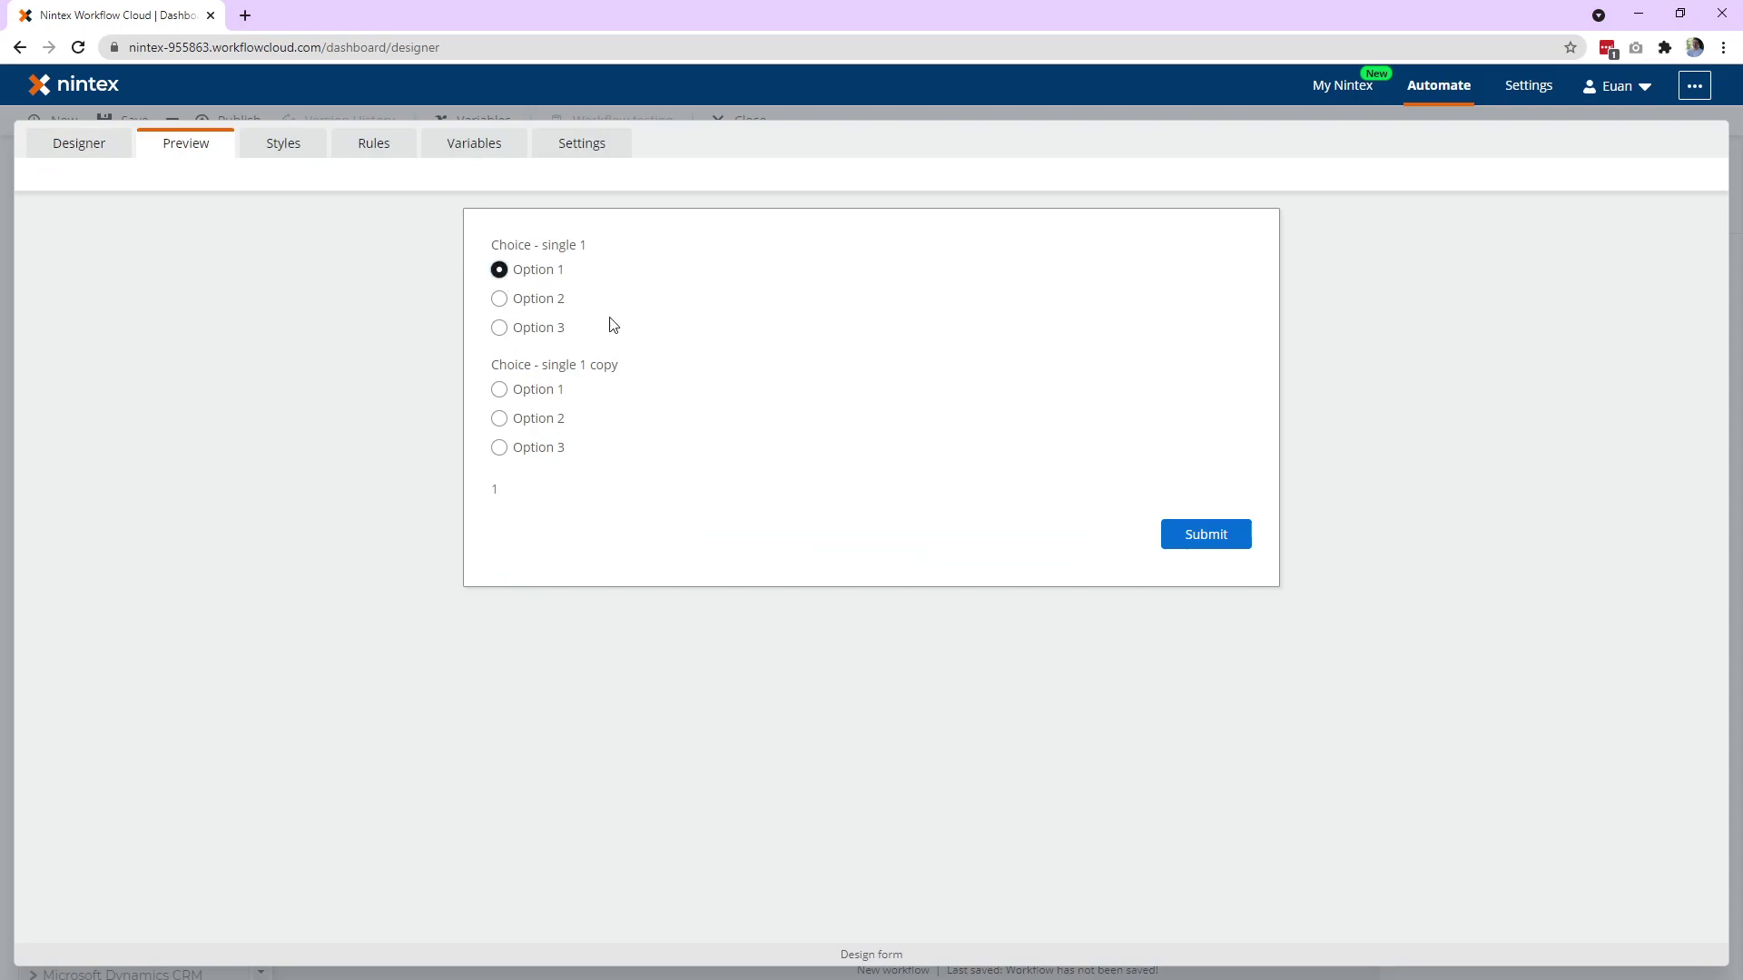
{"action": "left_click", "coordinate": [549, 391]}
{"action": "left_click", "coordinate": [537, 299]}
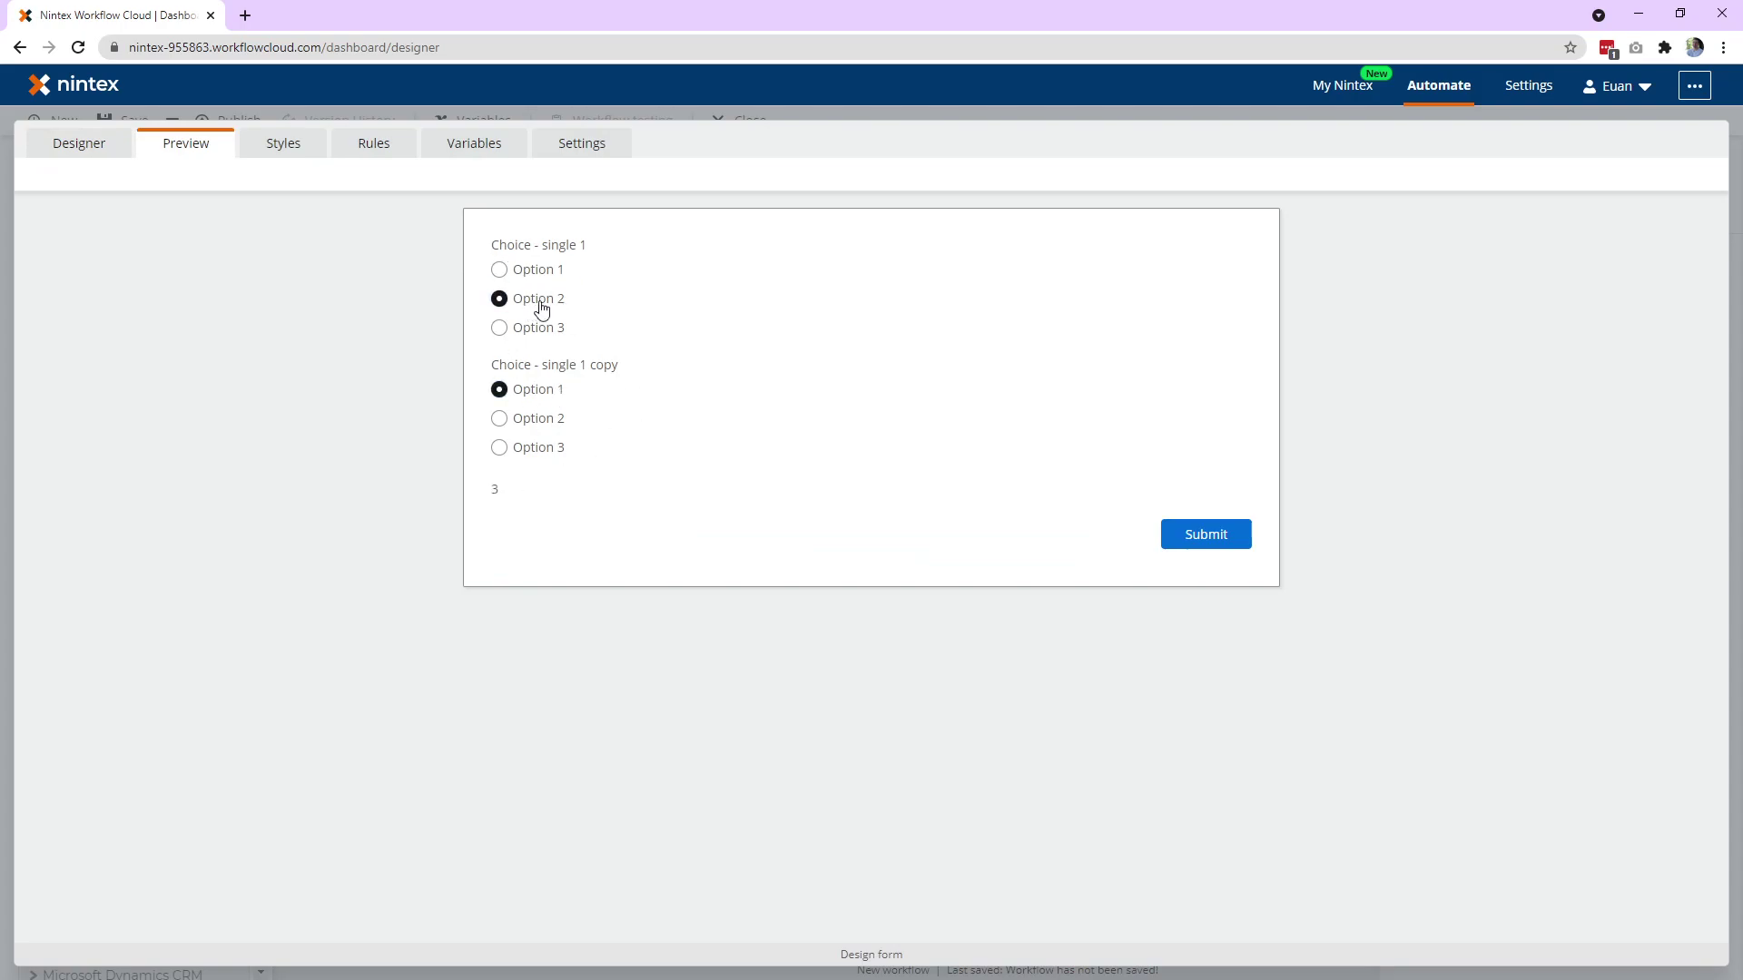
{"action": "left_click", "coordinate": [527, 420]}
{"action": "left_click", "coordinate": [533, 270]}
{"action": "left_click", "coordinate": [530, 391]}
{"action": "left_click", "coordinate": [523, 458]}
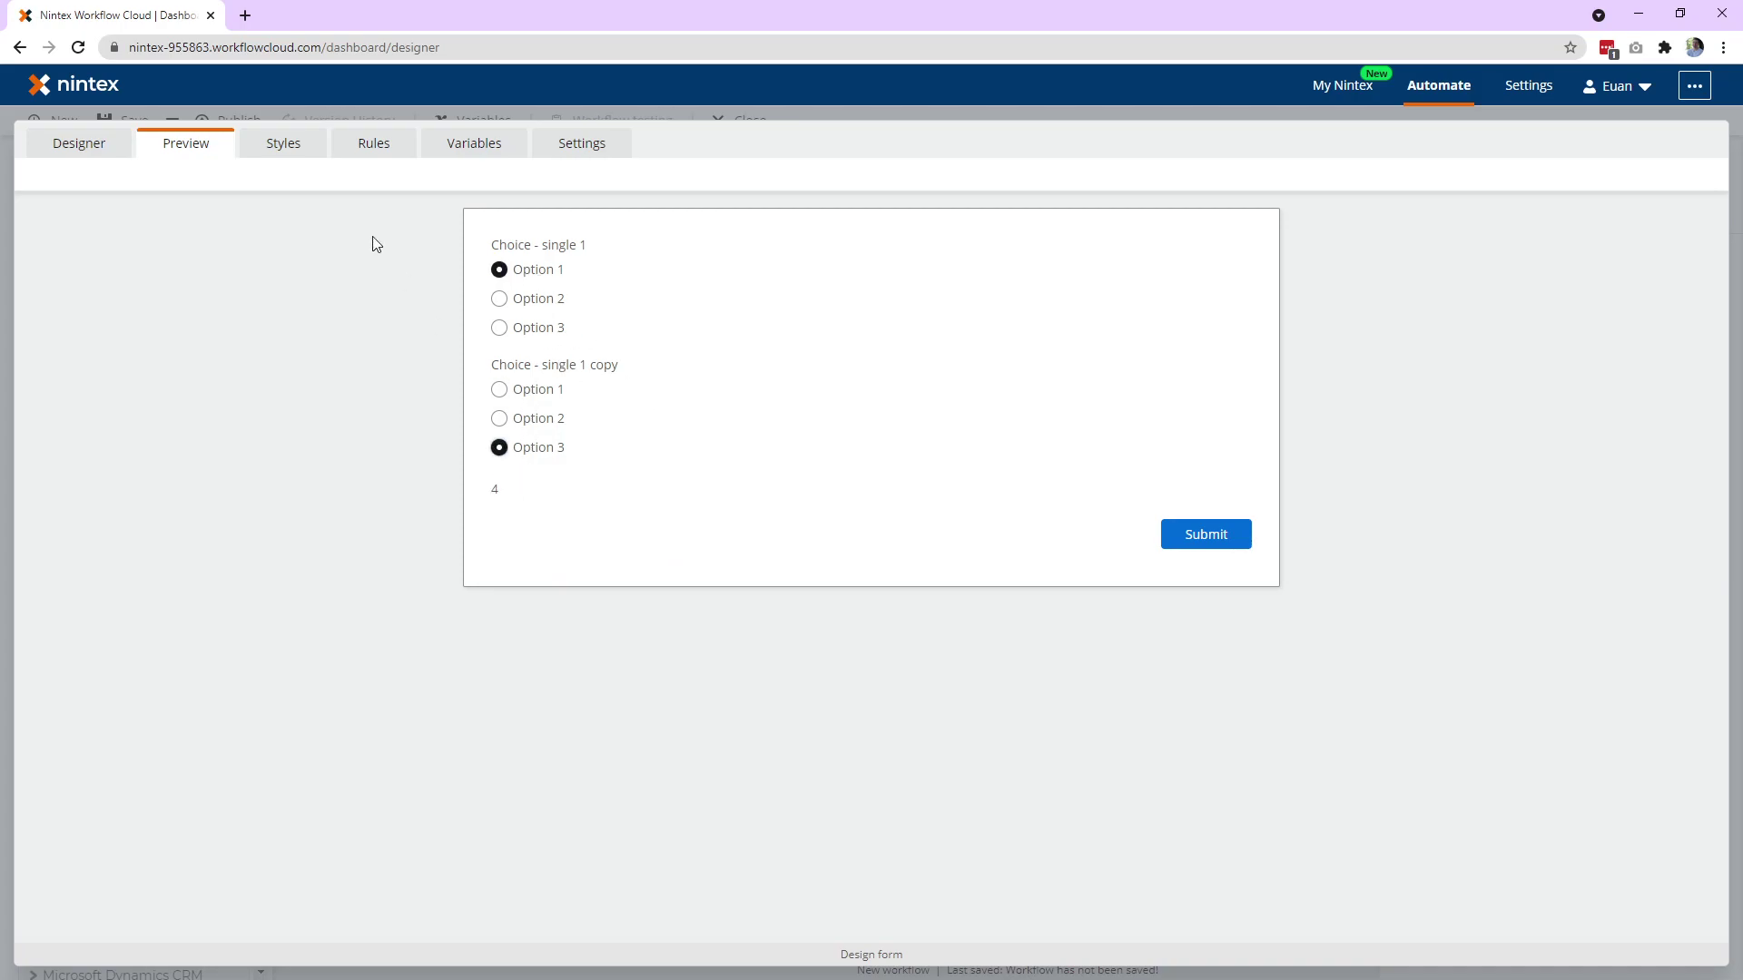
{"action": "left_click", "coordinate": [72, 144]}
{"action": "left_click", "coordinate": [169, 146]}
Inspect the Total label's visibility options and formula editor, leaving them unchanged
{"action": "left_click", "coordinate": [104, 159]}
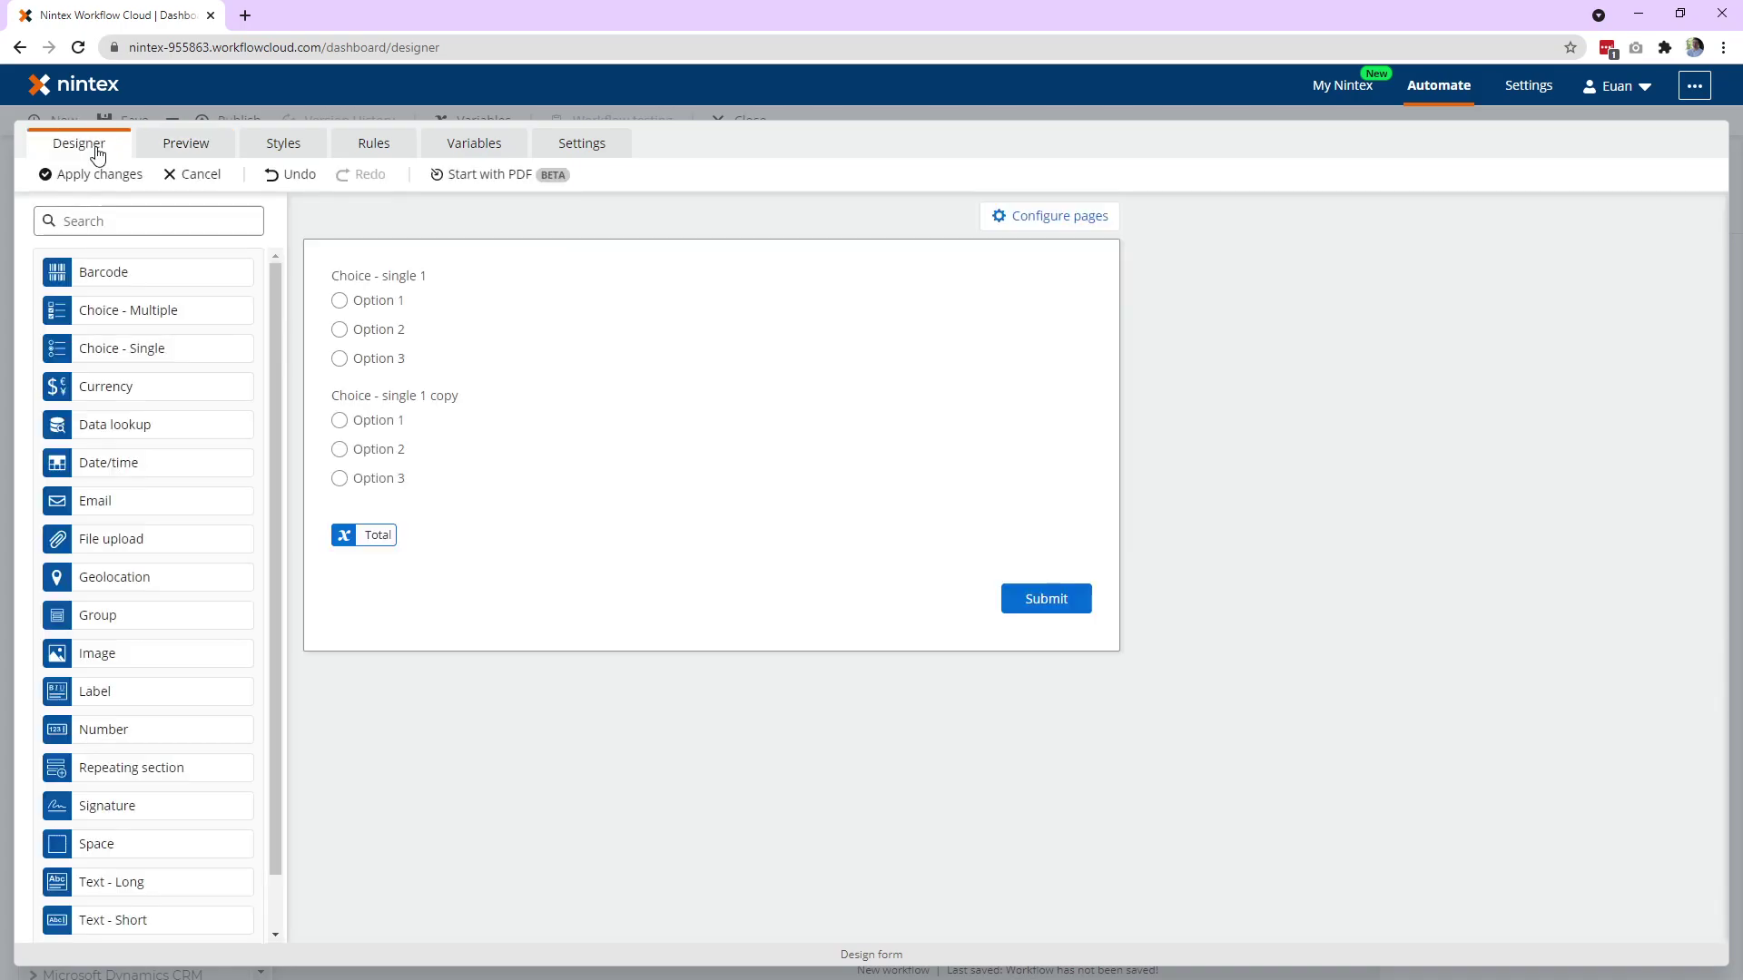
{"action": "left_click", "coordinate": [667, 564]}
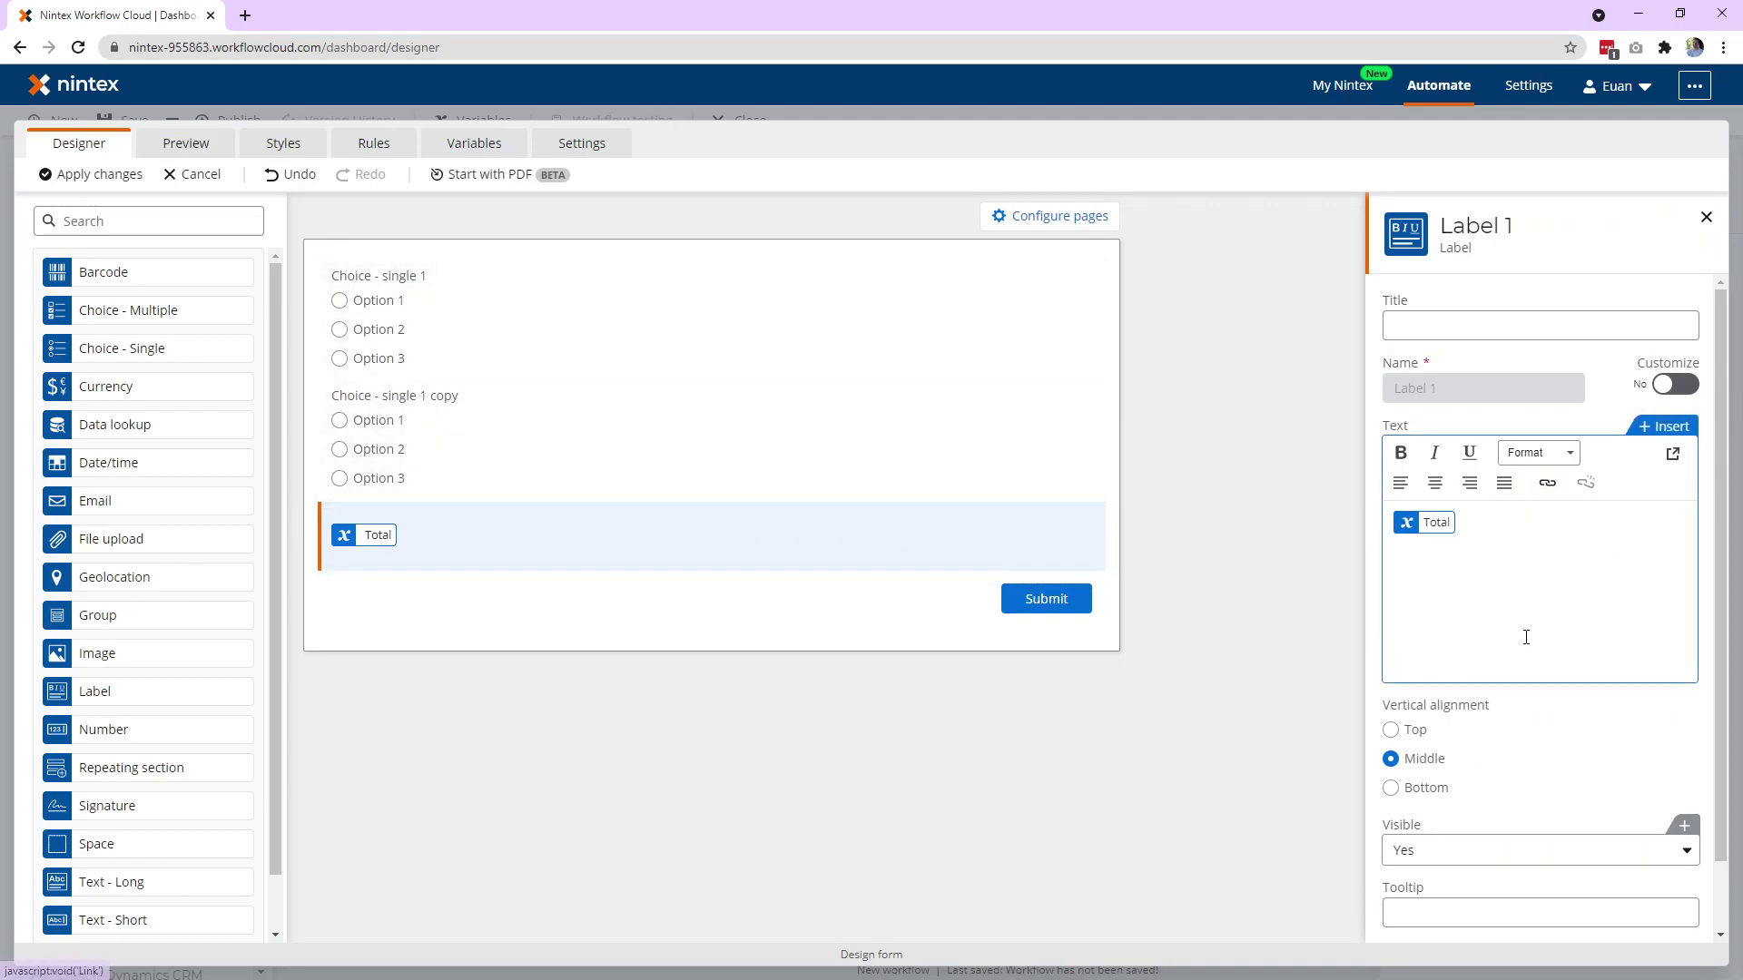
{"action": "scroll", "coordinate": [1473, 812], "scroll_direction": "down", "scroll_amount": 1}
{"action": "scroll", "coordinate": [1471, 801], "scroll_direction": "up", "scroll_amount": 1}
{"action": "scroll", "coordinate": [1478, 813], "scroll_direction": "down", "scroll_amount": 1}
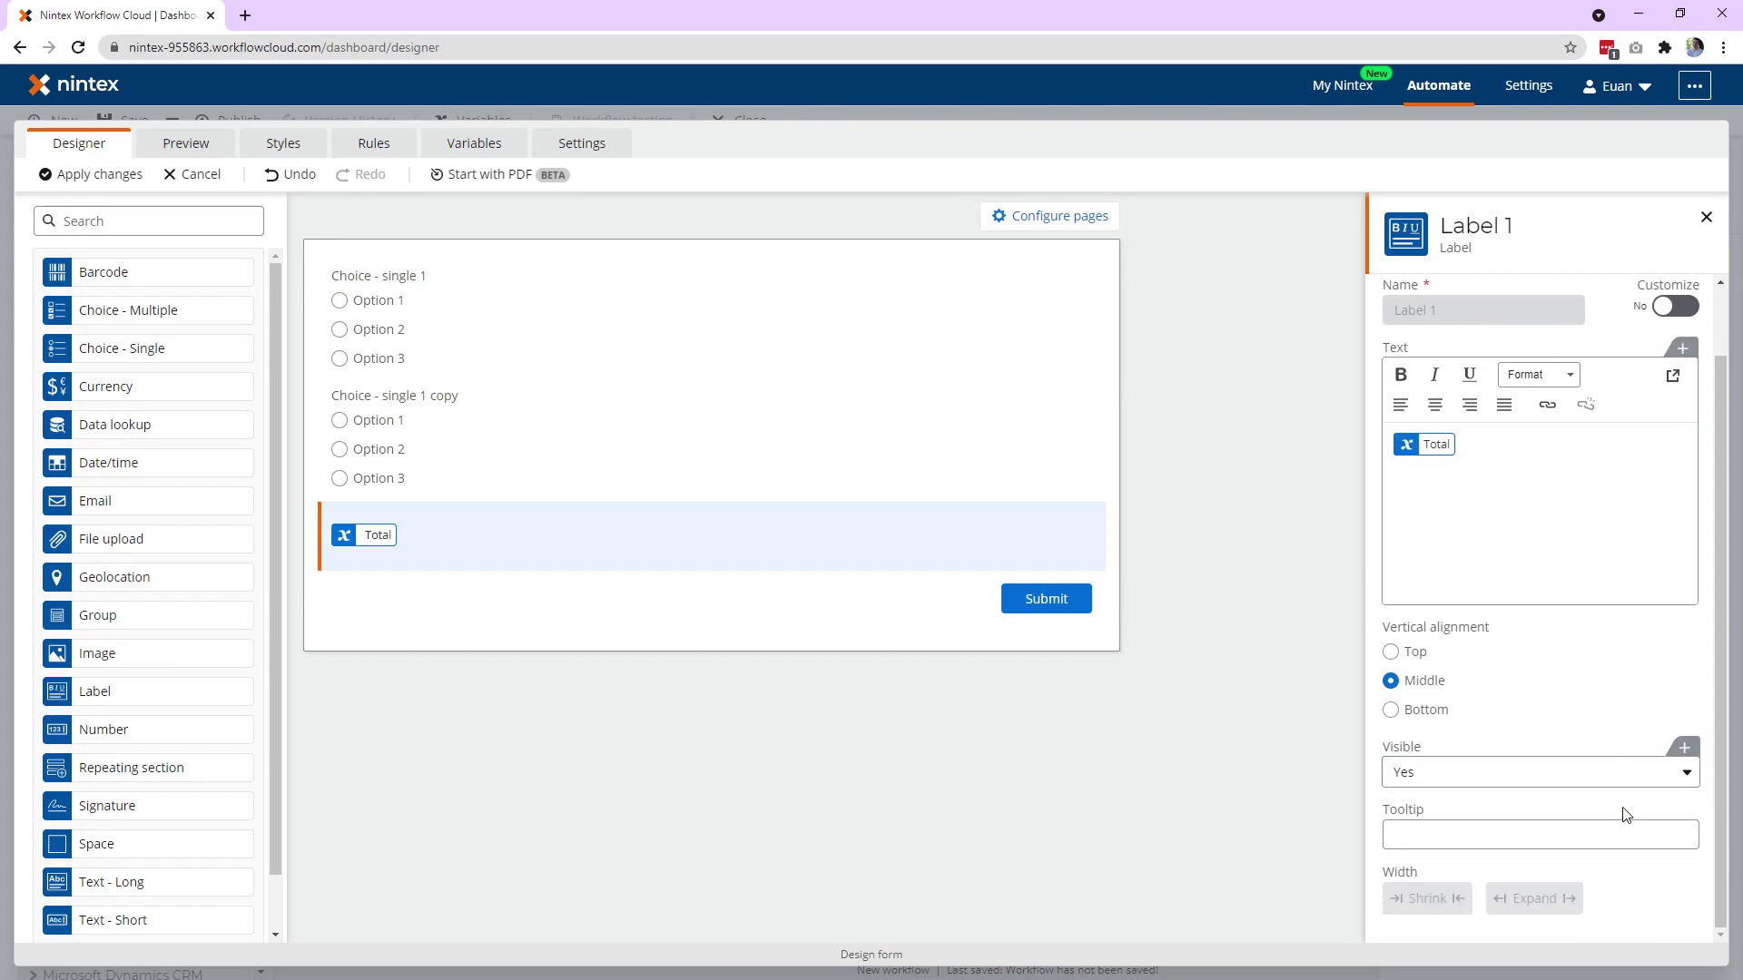
{"action": "left_click", "coordinate": [1434, 789]}
{"action": "left_click", "coordinate": [1467, 805]}
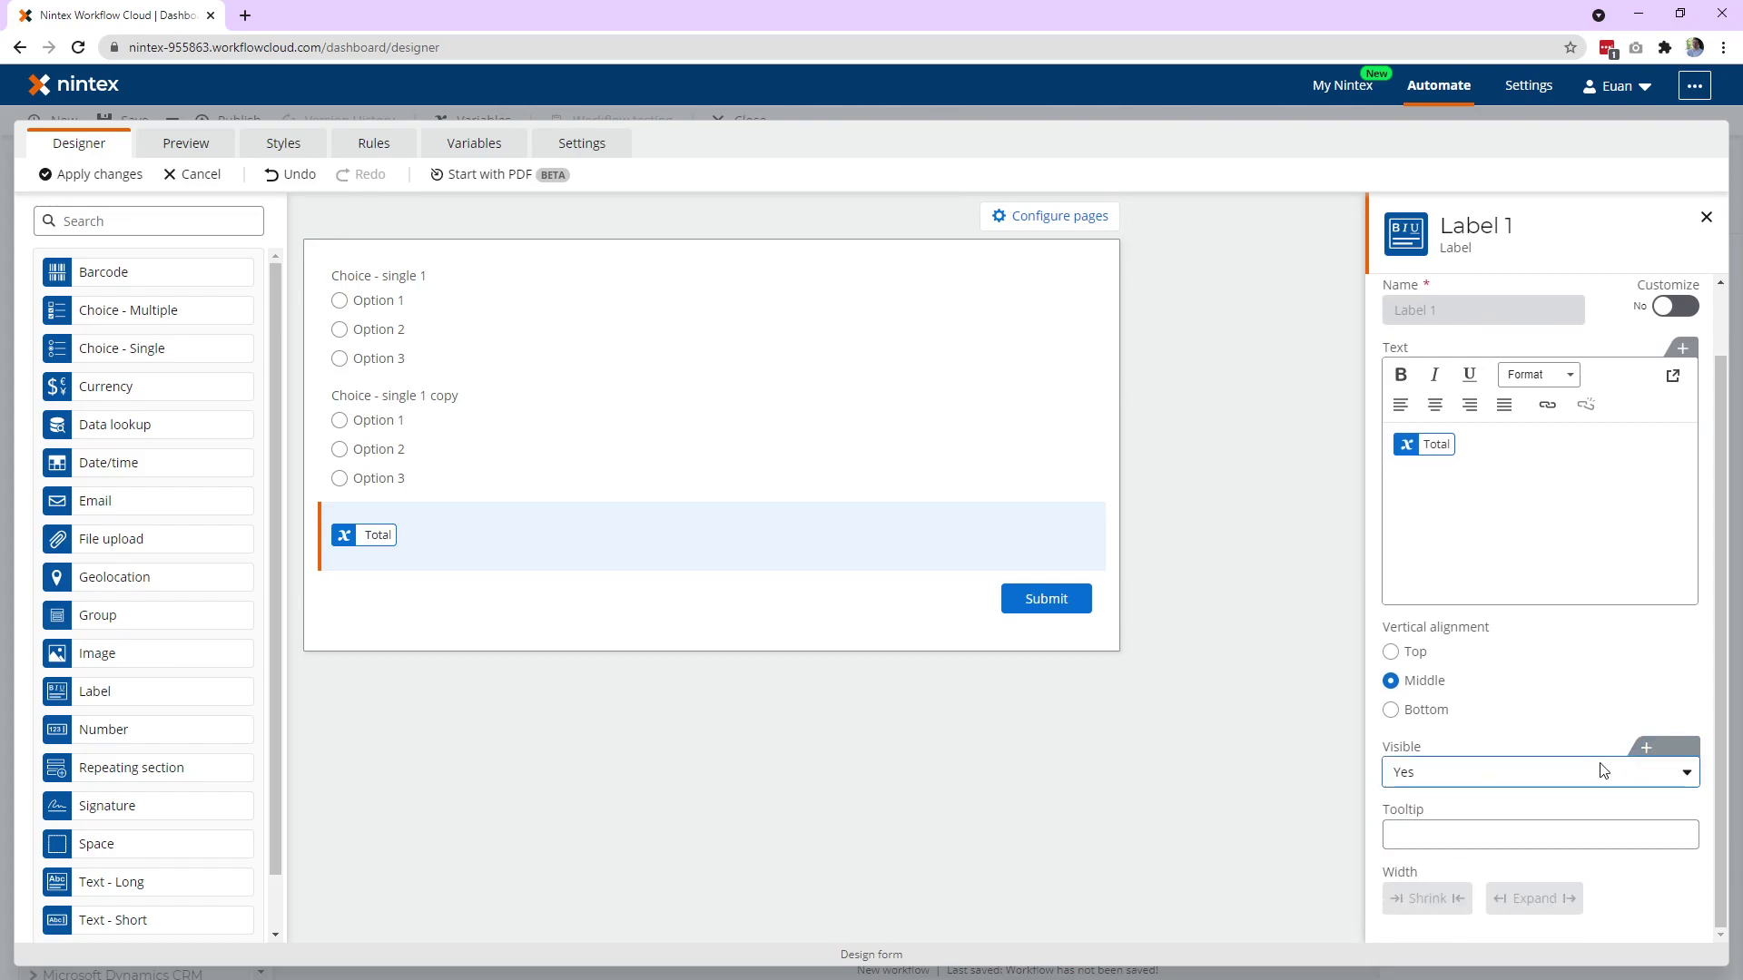
{"action": "left_click", "coordinate": [1665, 754]}
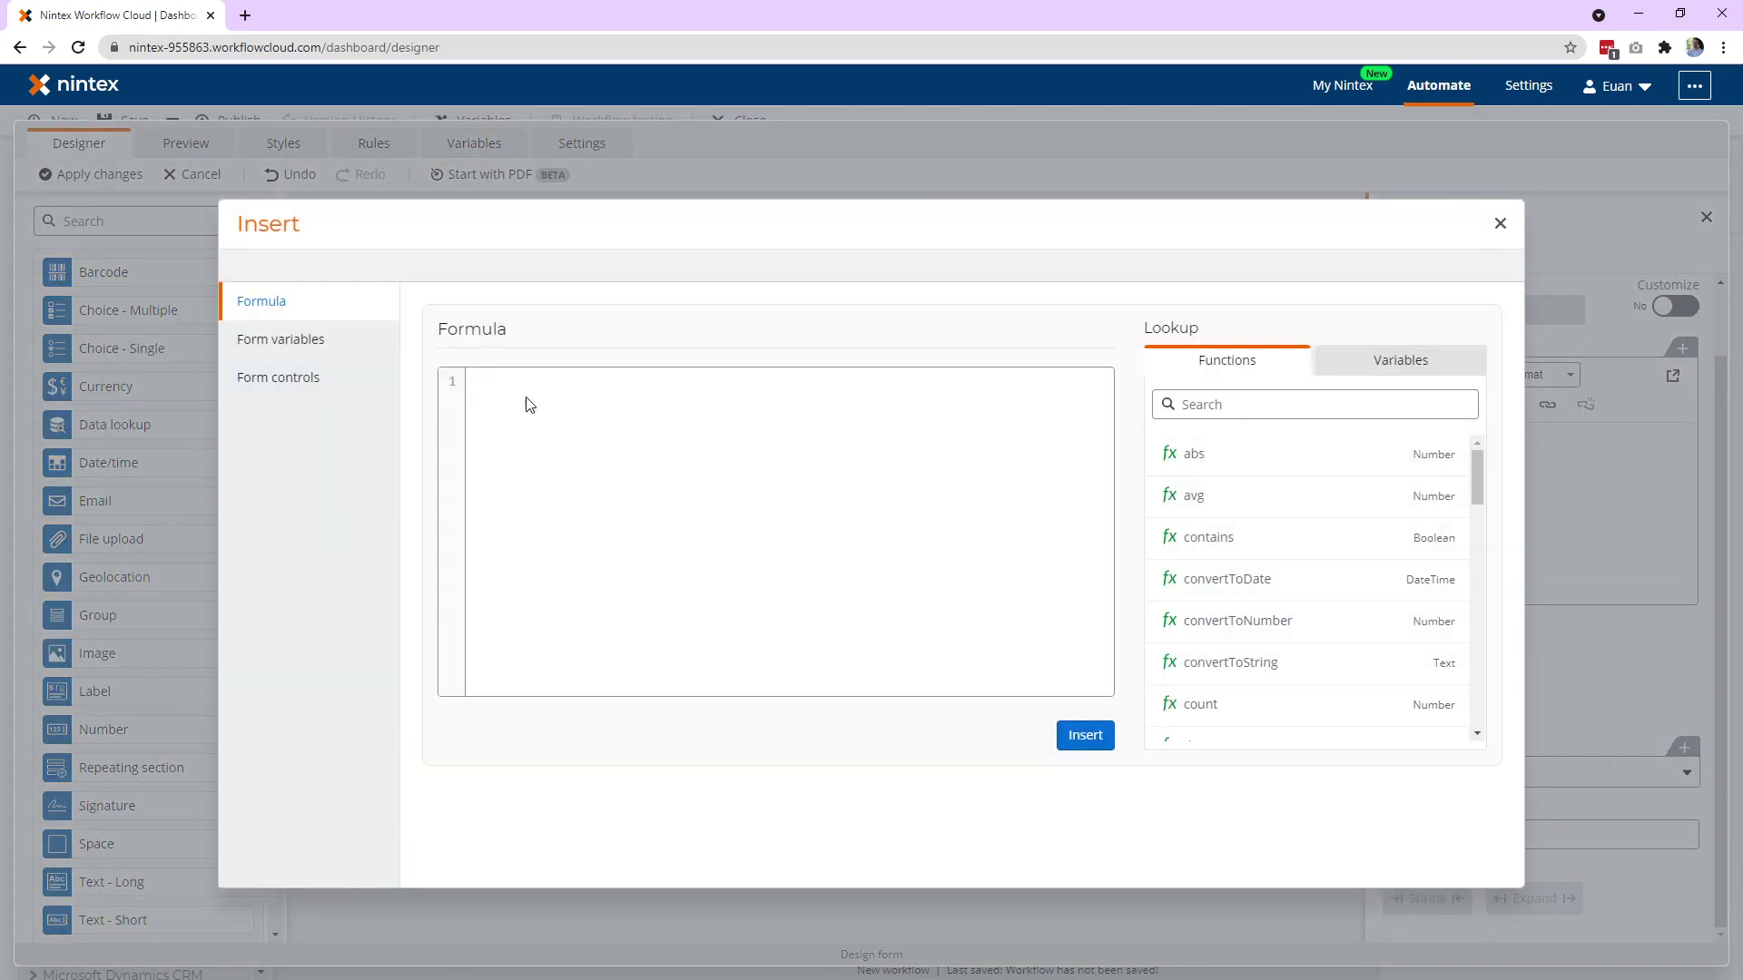
{"action": "left_click", "coordinate": [1500, 224]}
Review the Total variable's formula, then reselect the Total label on the design canvas
{"action": "left_click", "coordinate": [474, 145]}
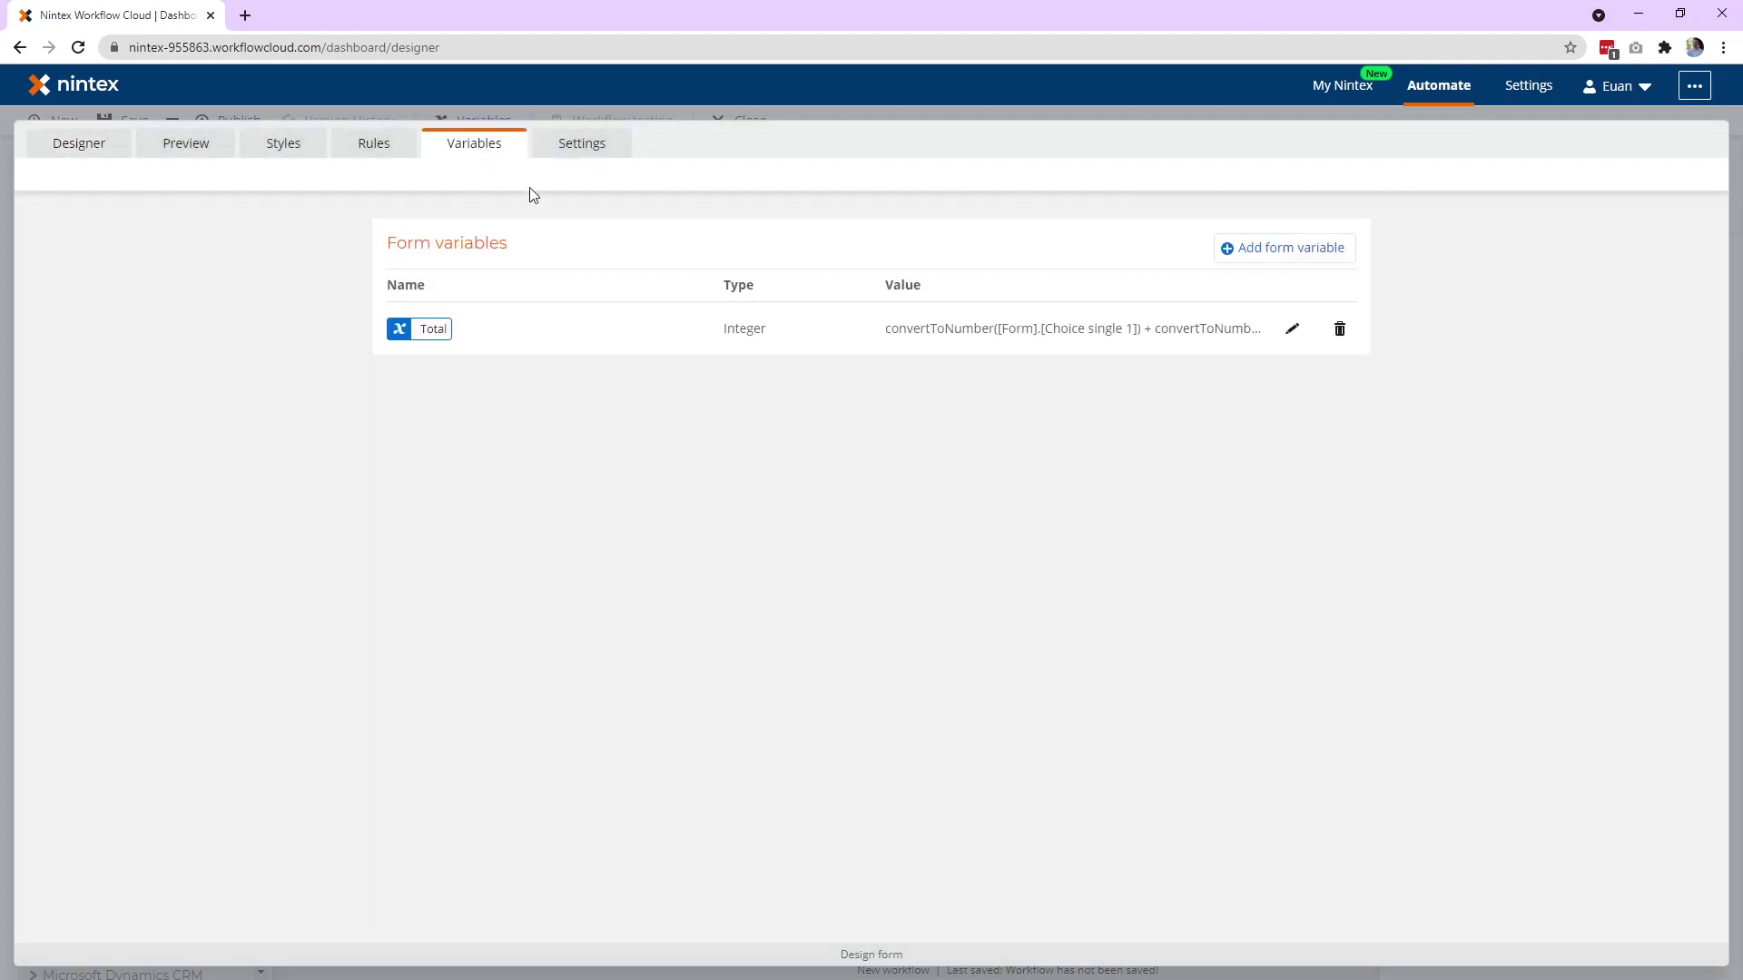
{"action": "left_click", "coordinate": [1292, 328]}
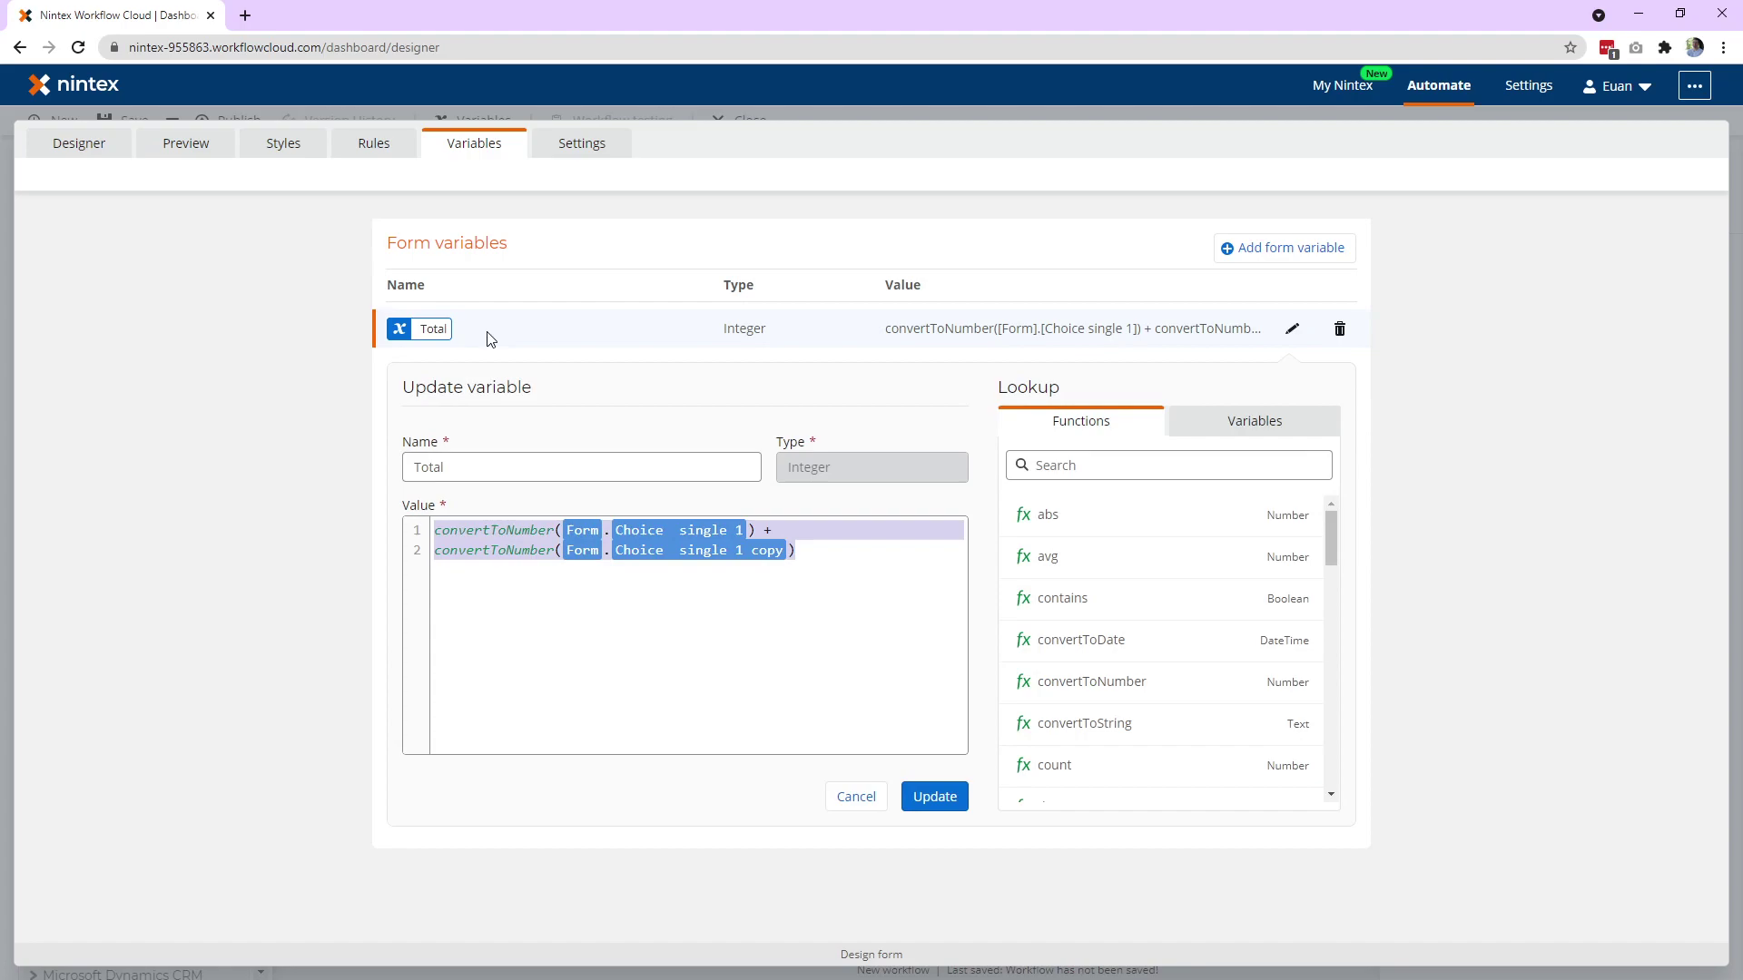
{"action": "left_click", "coordinate": [79, 144]}
{"action": "left_click", "coordinate": [683, 531]}
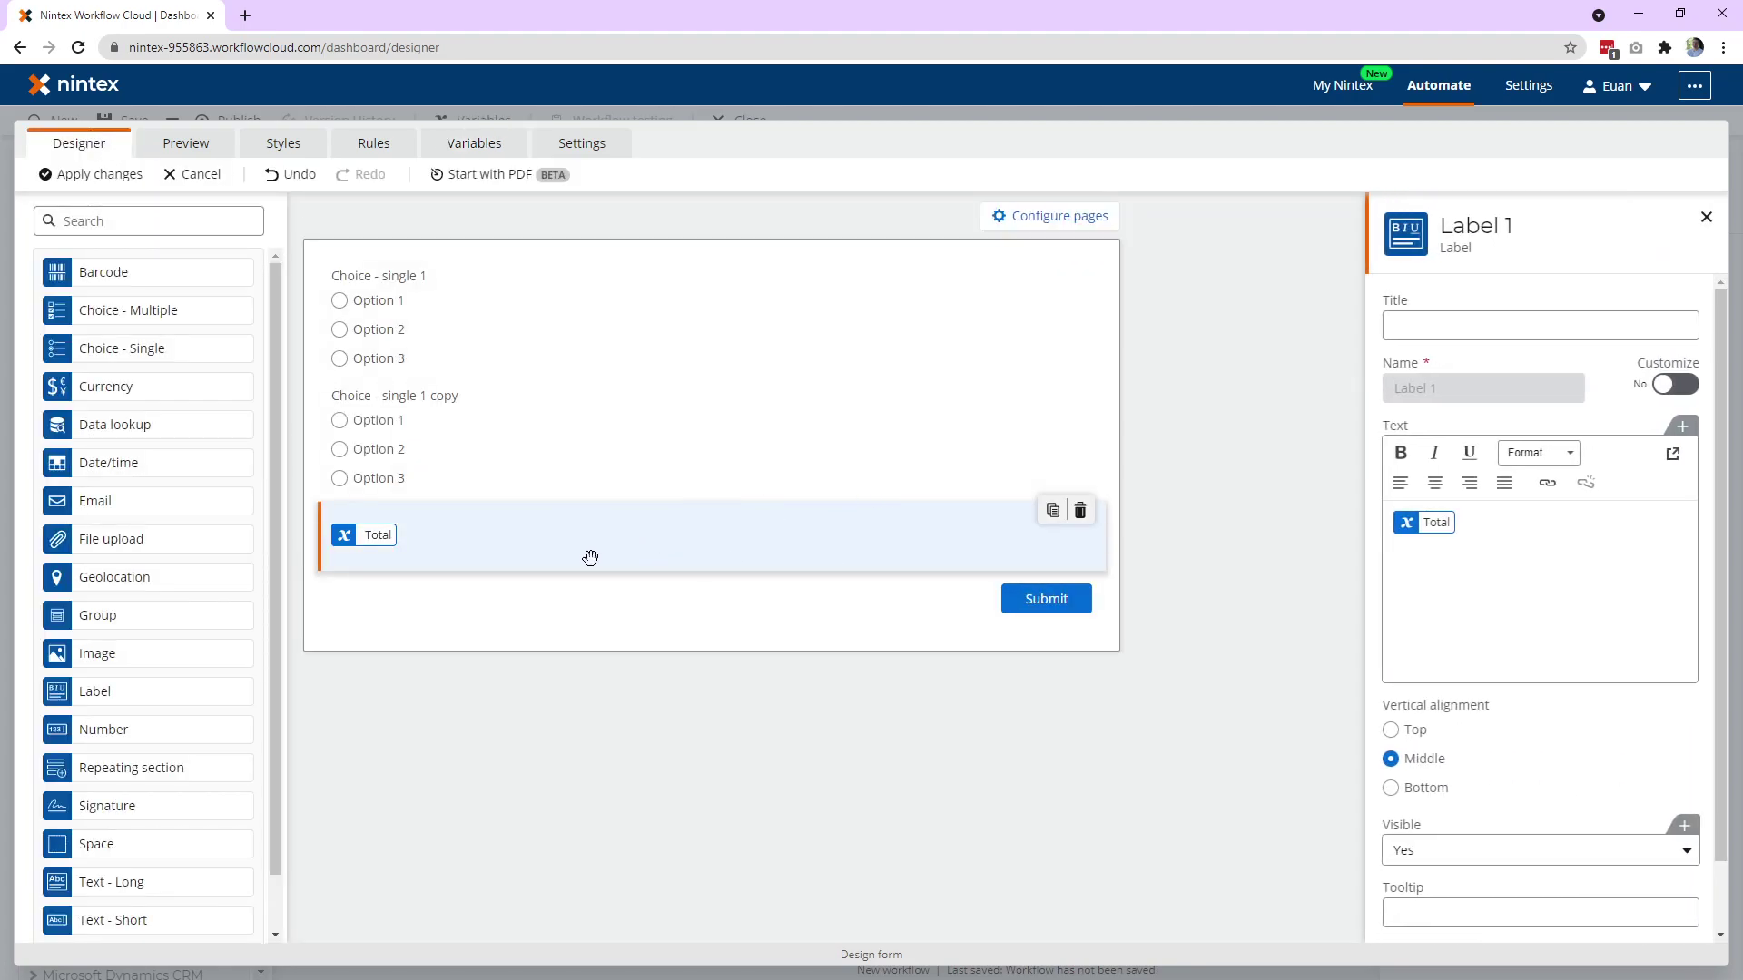
Start a new form rule named 'Hide the label'
{"action": "left_click", "coordinate": [373, 145]}
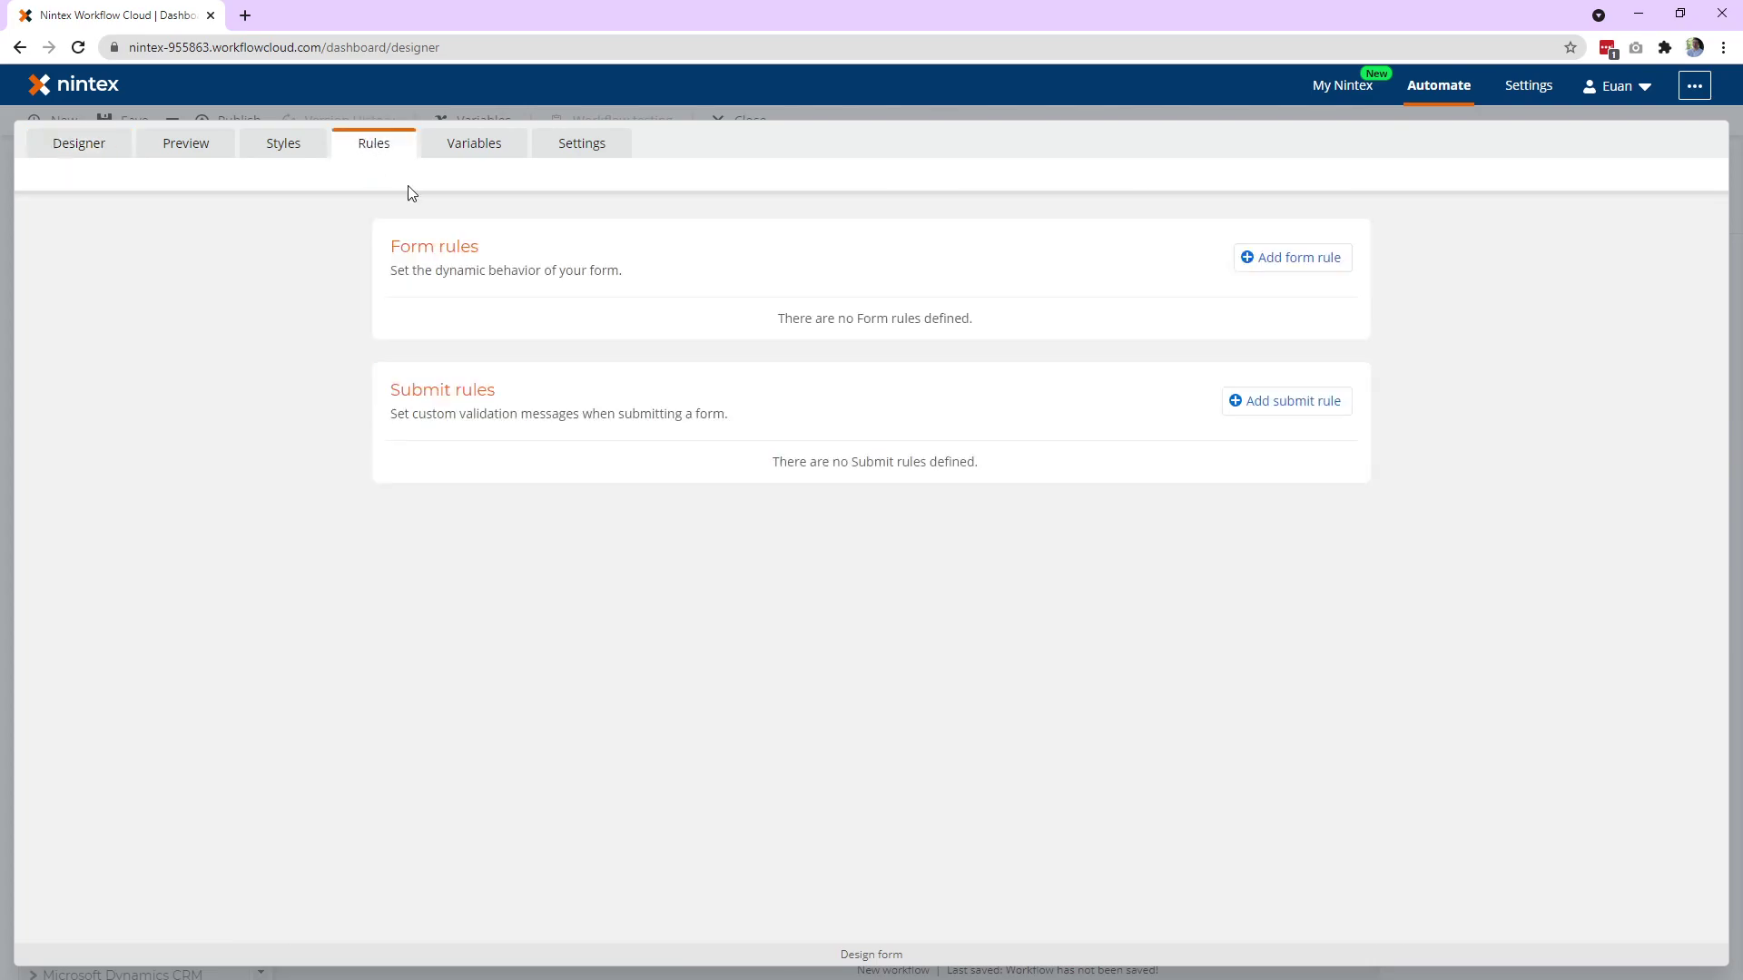
{"action": "left_click", "coordinate": [1340, 257]}
{"action": "left_click", "coordinate": [549, 342]}
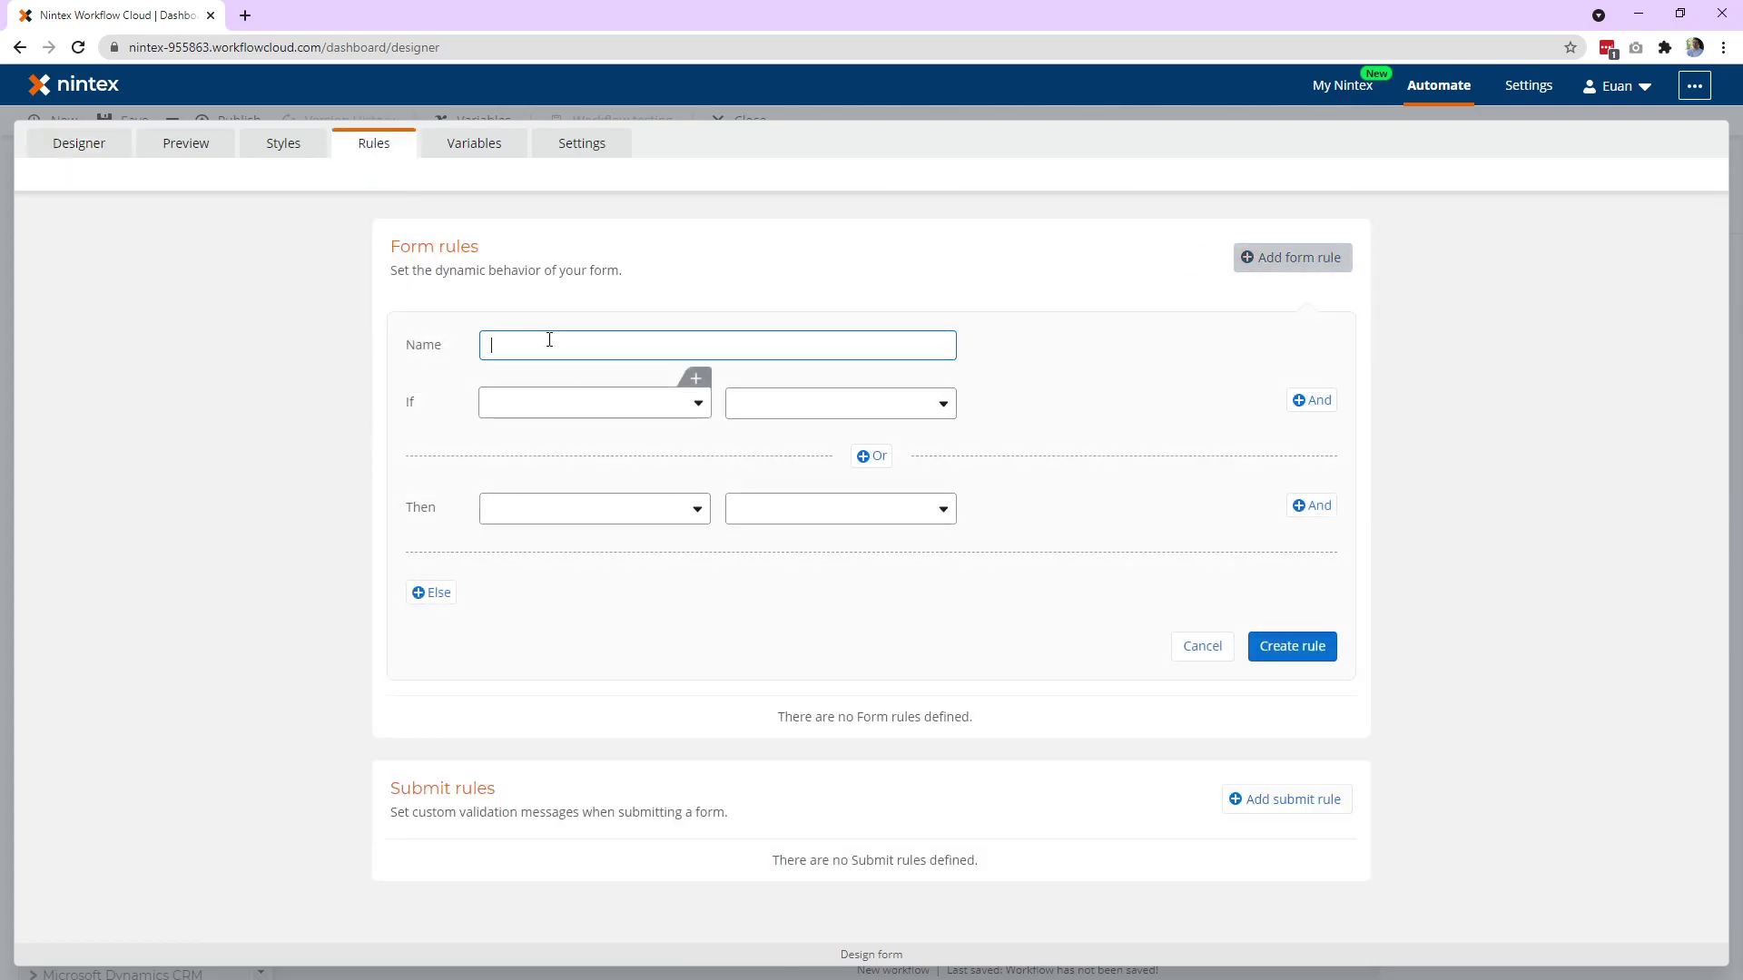
{"action": "type", "text": "Hid eht"}
Make the rule's condition the pasted choice-sum formula Does not equal 0
{"action": "left_click", "coordinate": [634, 410]}
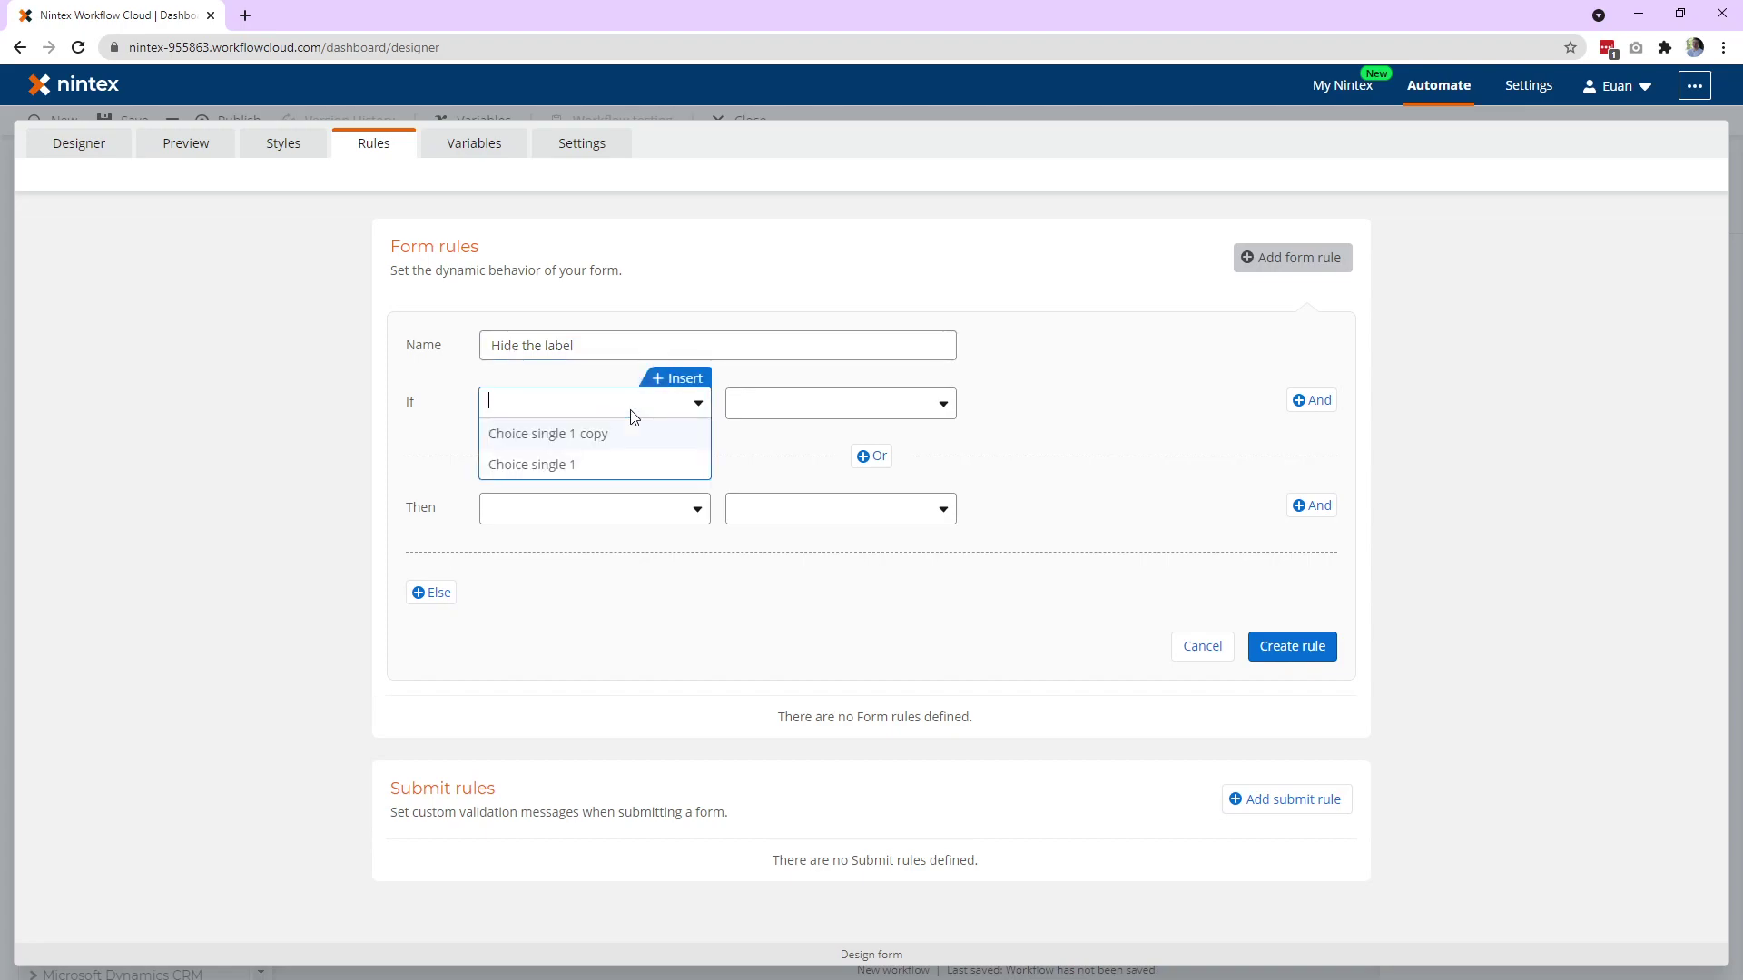
{"action": "left_click", "coordinate": [591, 434]}
{"action": "left_click", "coordinate": [849, 413]}
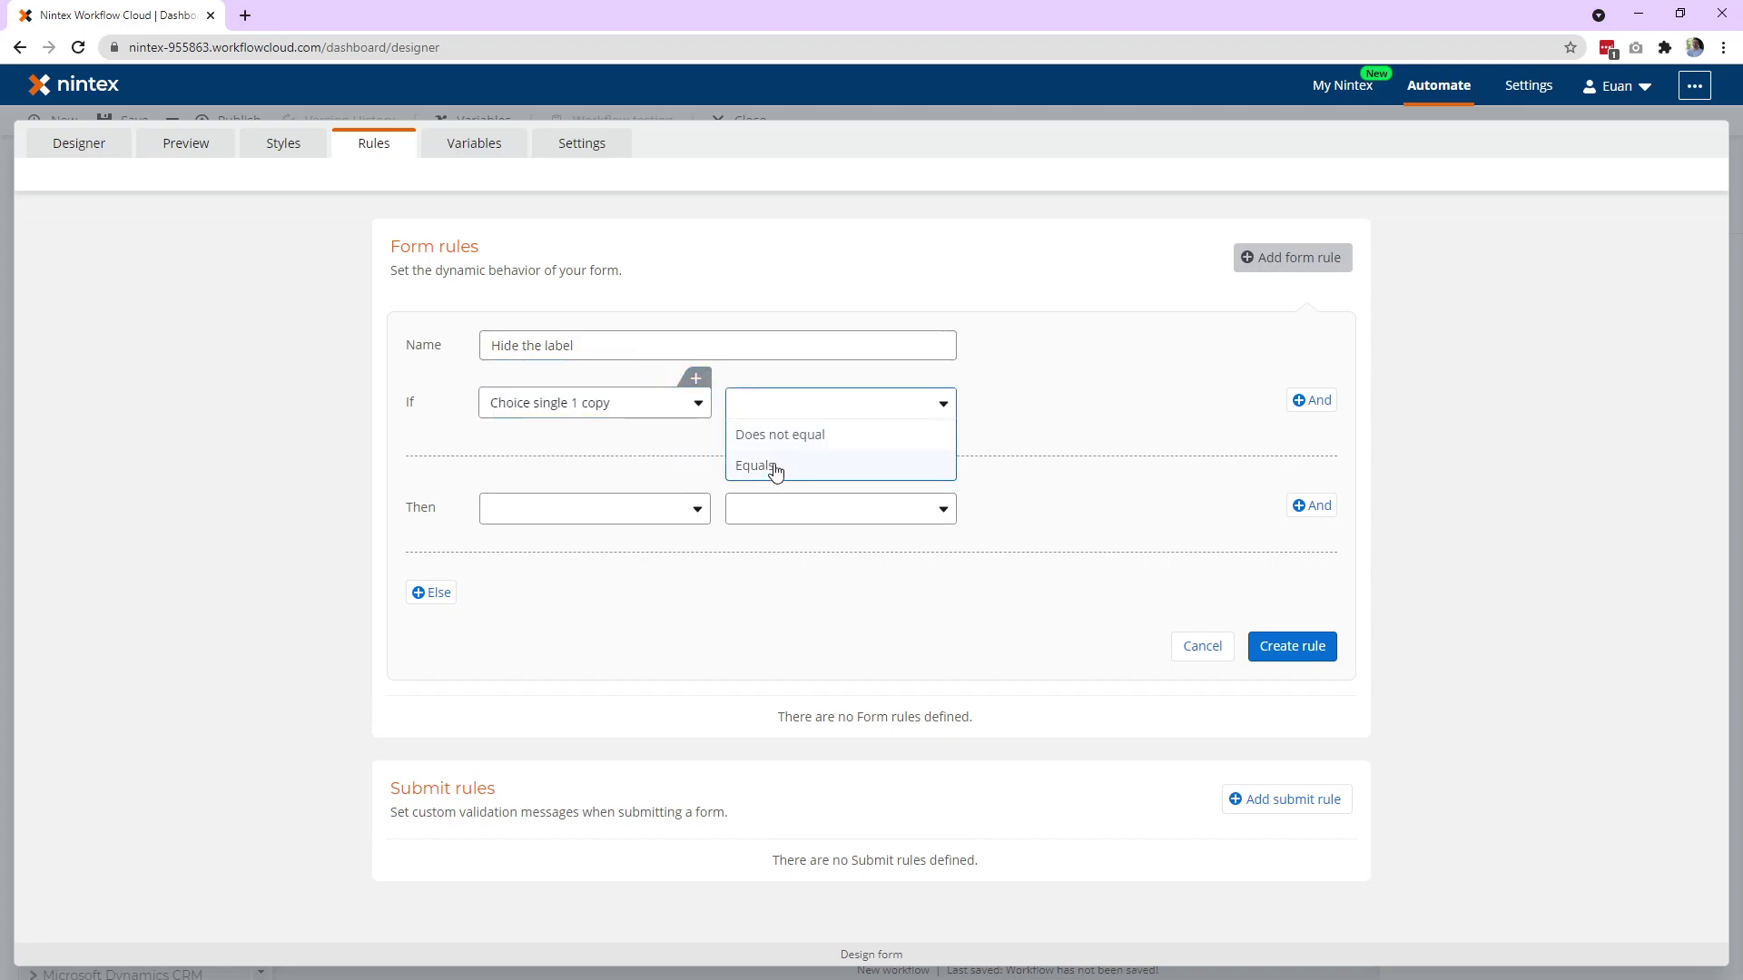
{"action": "left_click", "coordinate": [646, 408]}
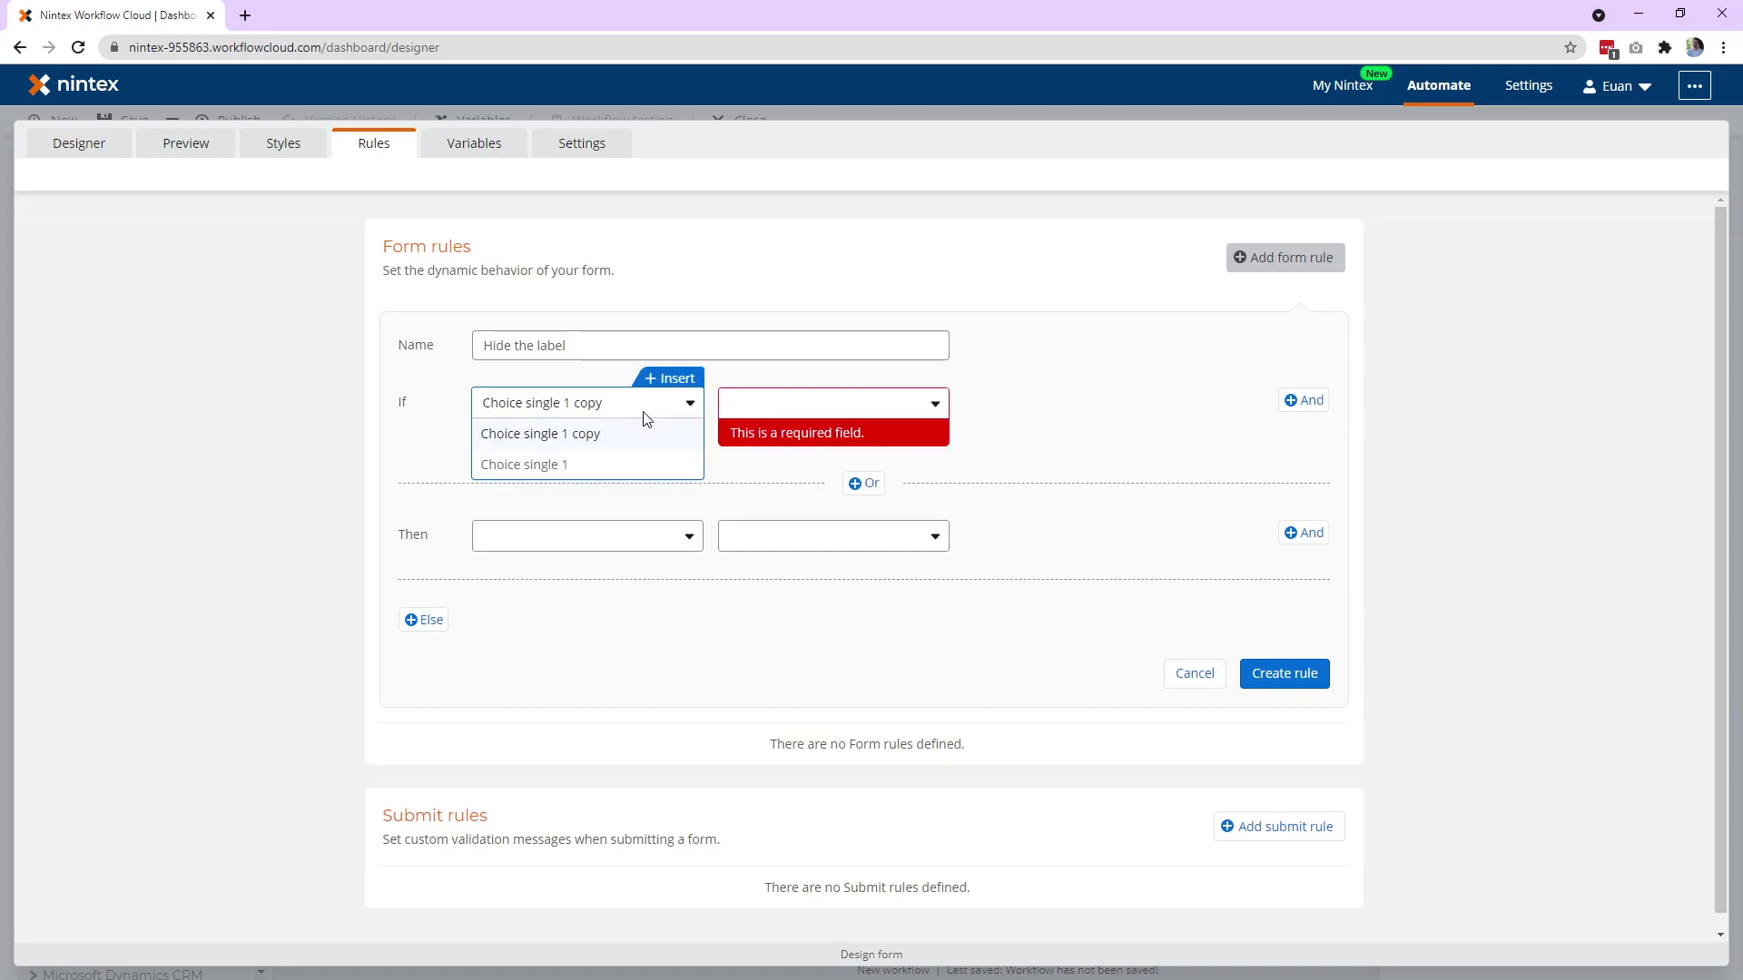
{"action": "left_click", "coordinate": [670, 378]}
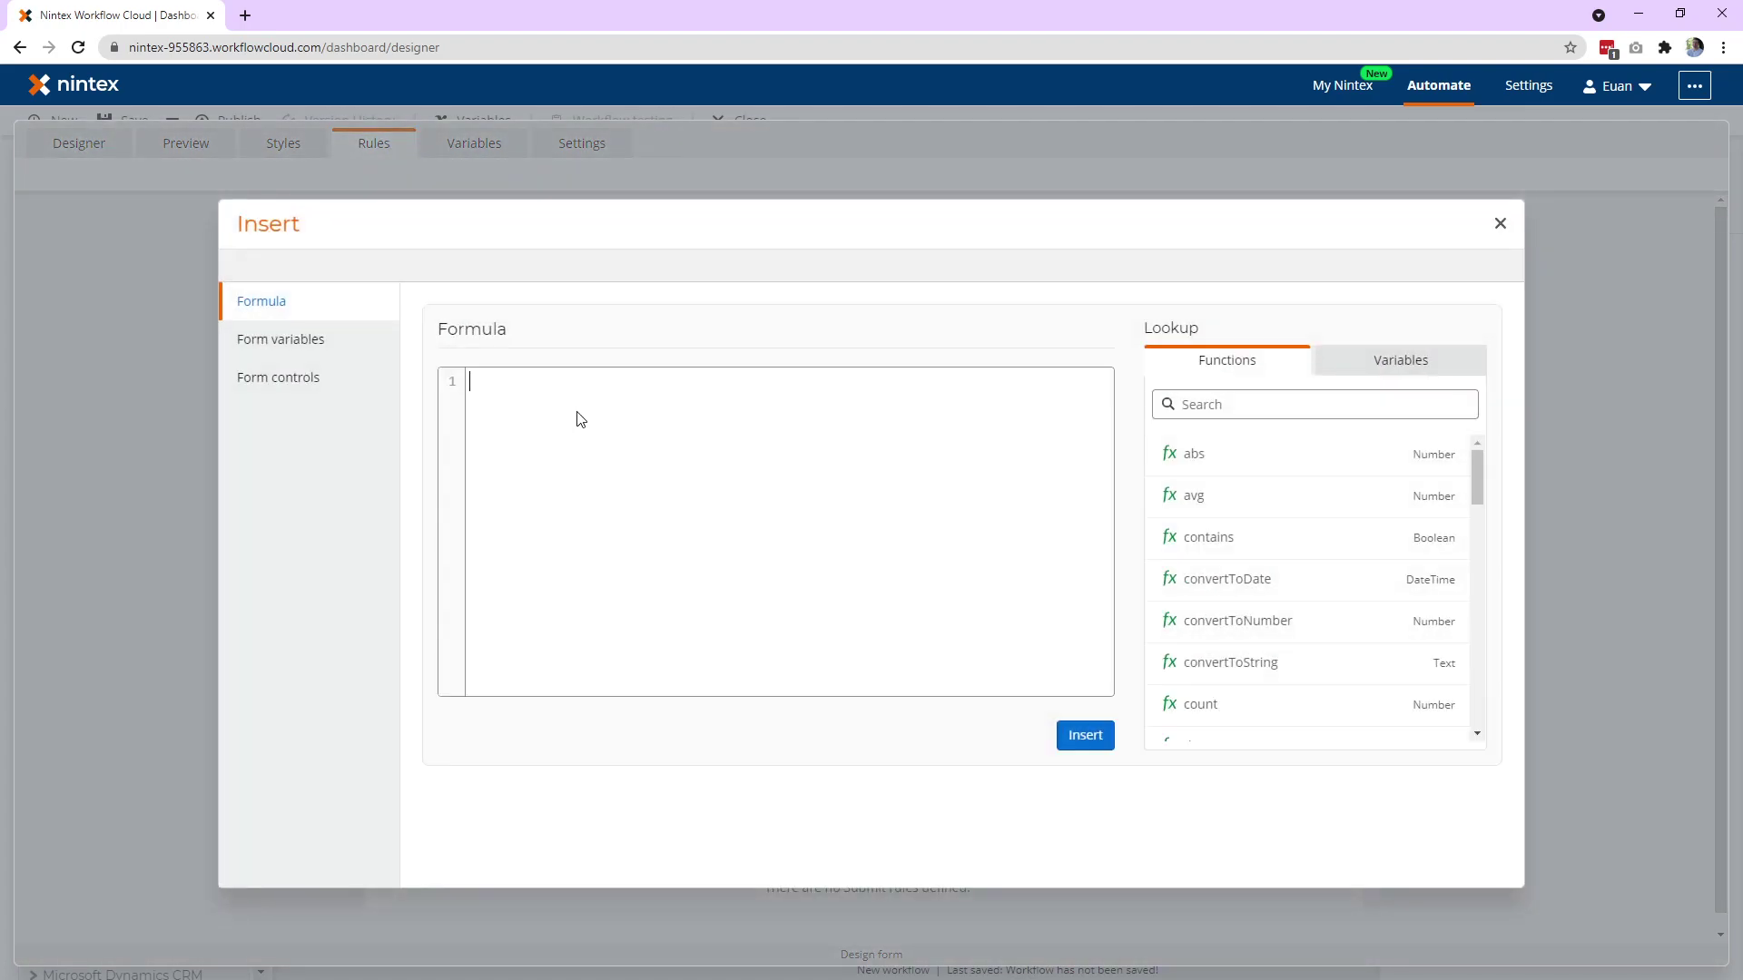
{"action": "key", "text": "ctrl+v"}
{"action": "left_click", "coordinate": [1085, 735]}
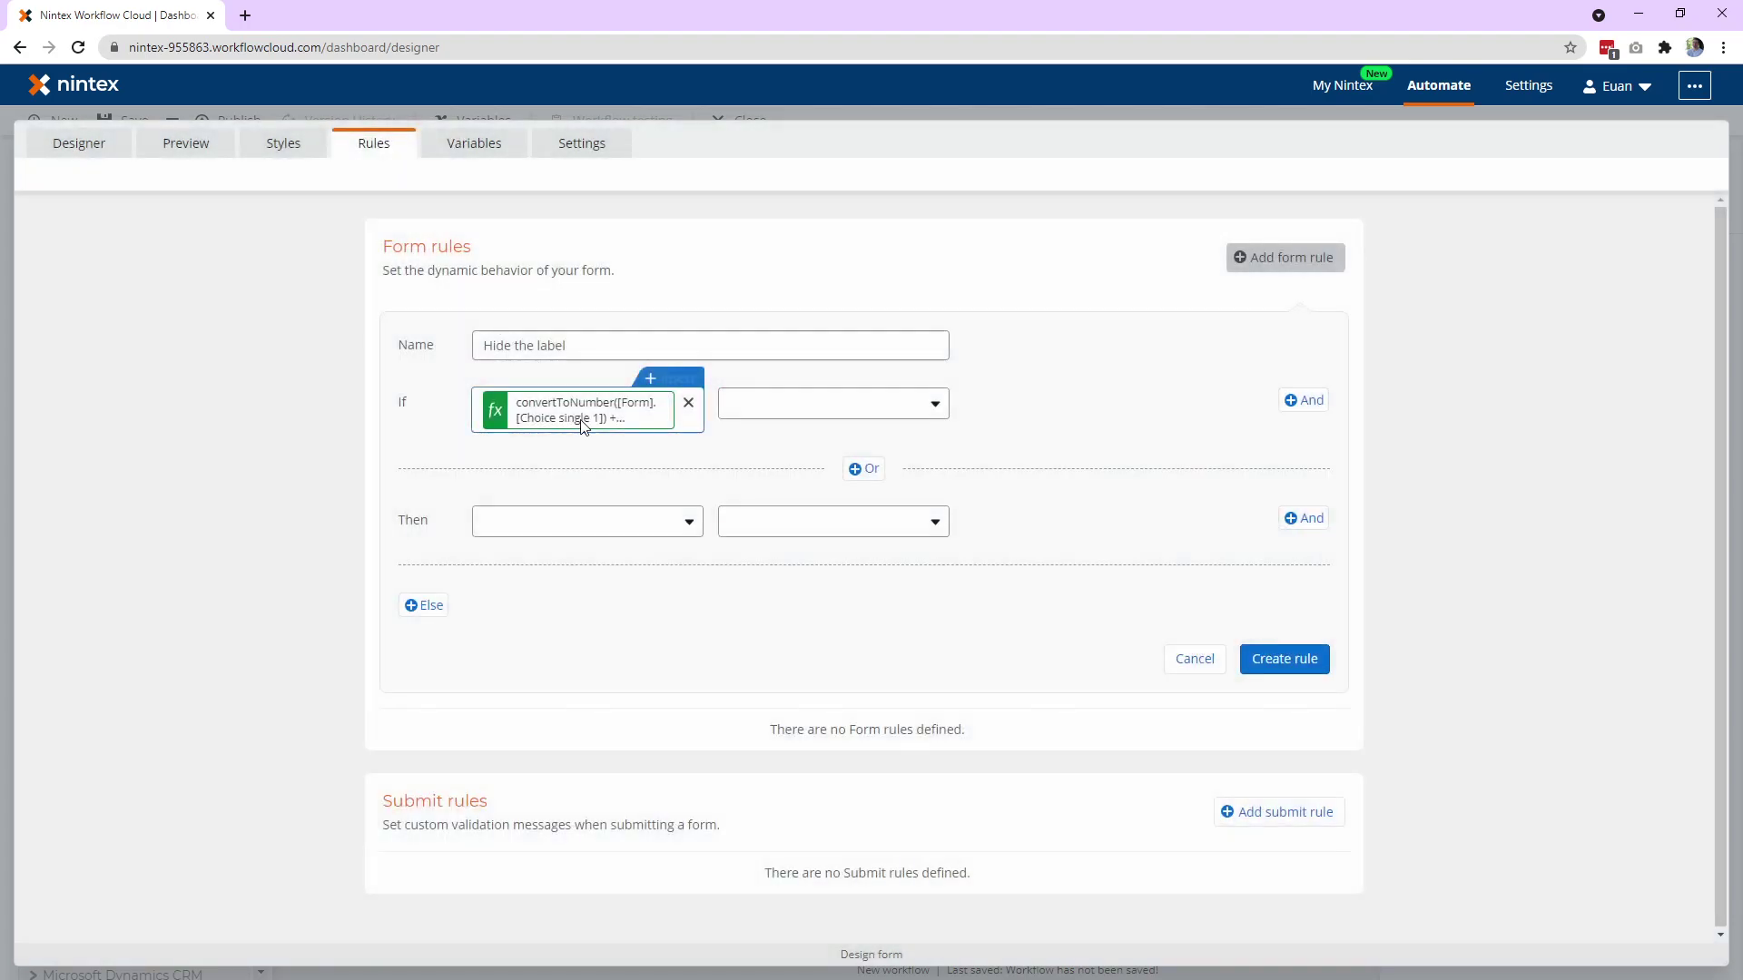
{"action": "left_click", "coordinate": [799, 403]}
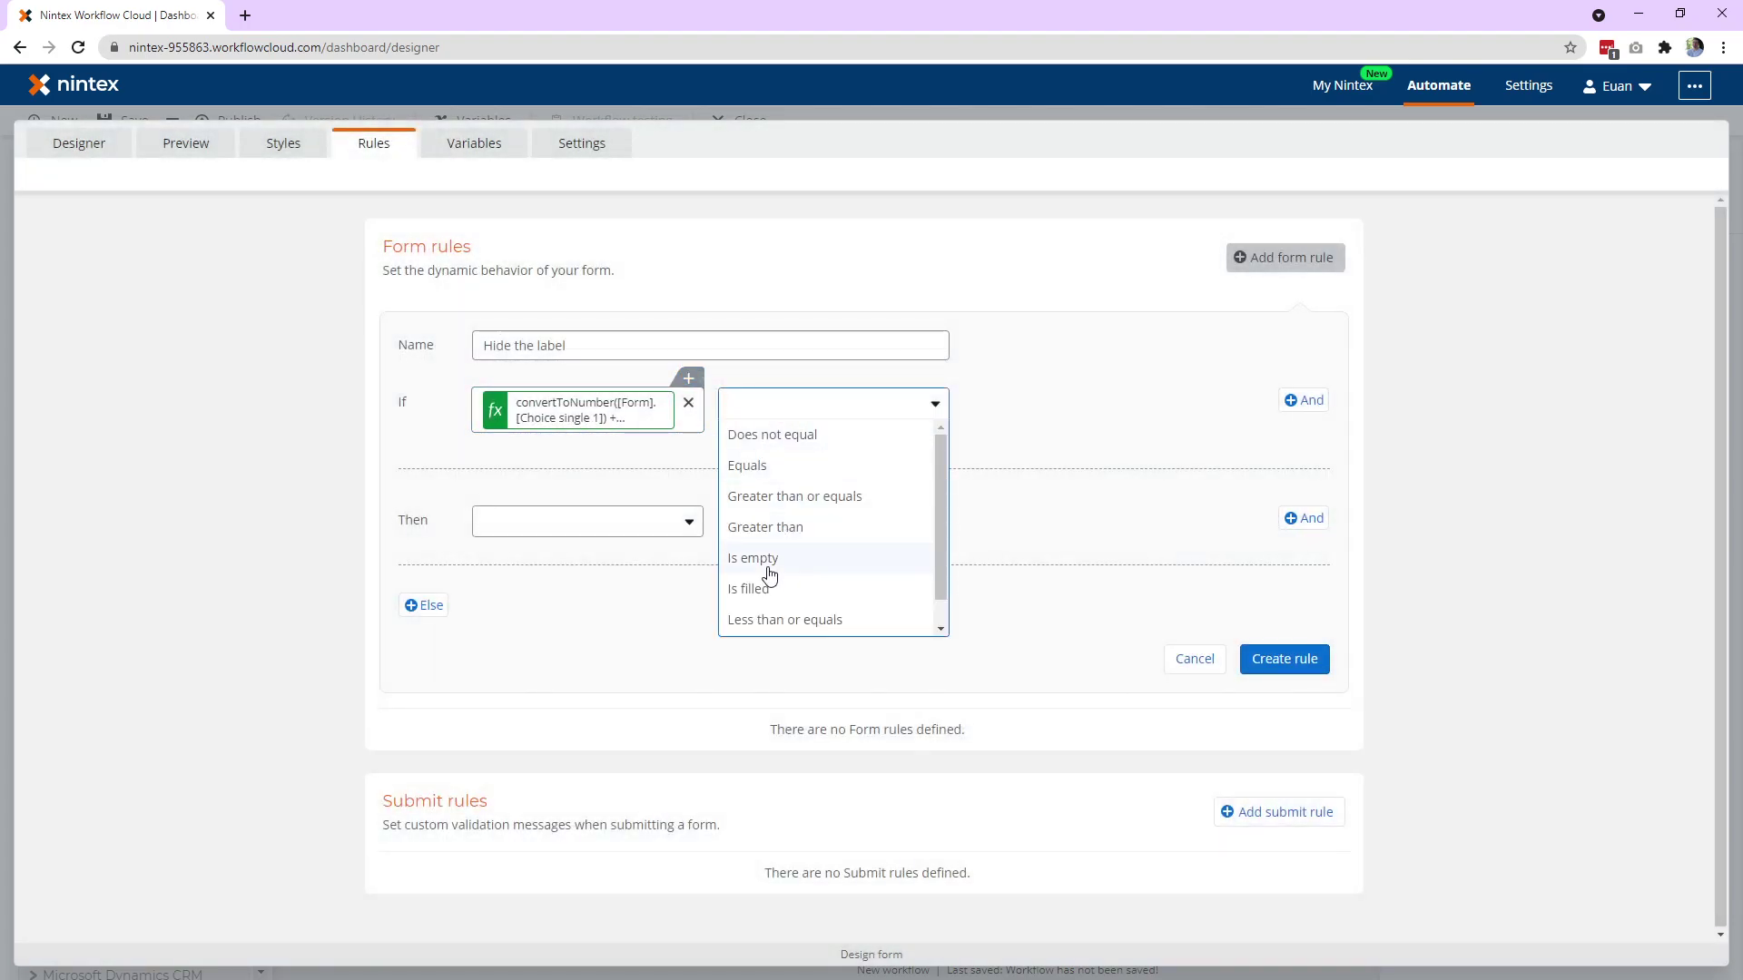
{"action": "left_click", "coordinate": [773, 438]}
{"action": "left_click", "coordinate": [1027, 405]}
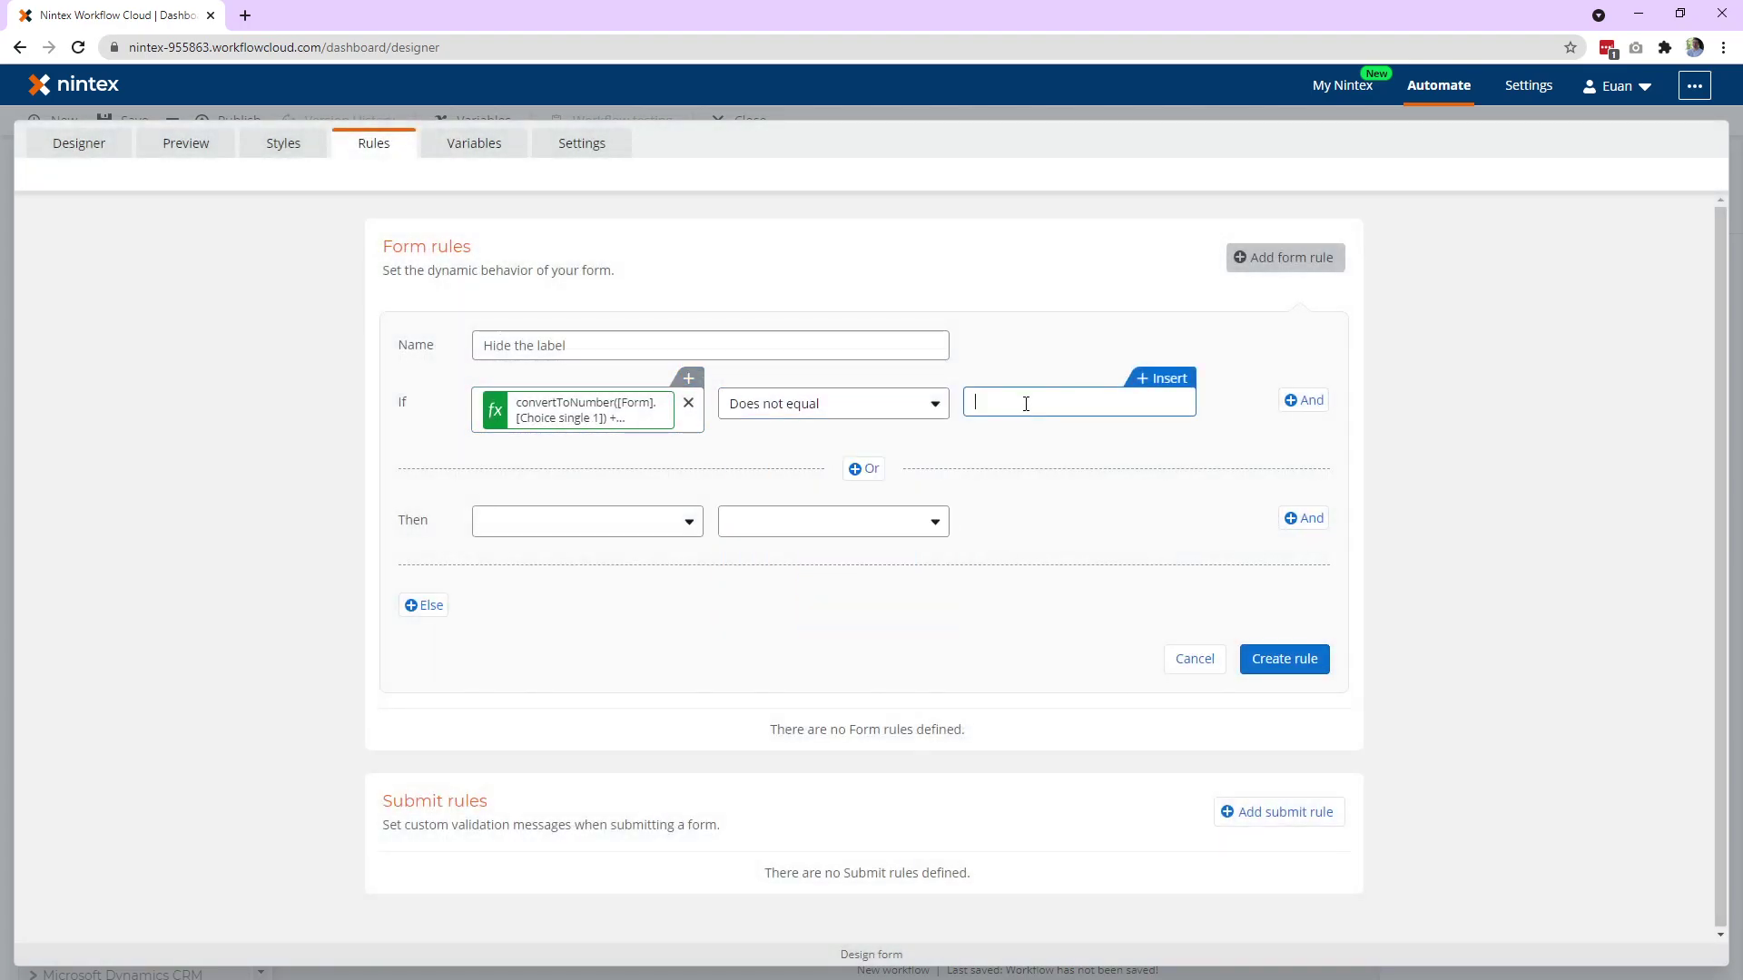
{"action": "type", "text": "0"}
Set the Then action to Label 1 Visible Yes, and add an Else action on Label 1's visibility
{"action": "left_click", "coordinate": [581, 522]}
{"action": "left_click", "coordinate": [543, 646]}
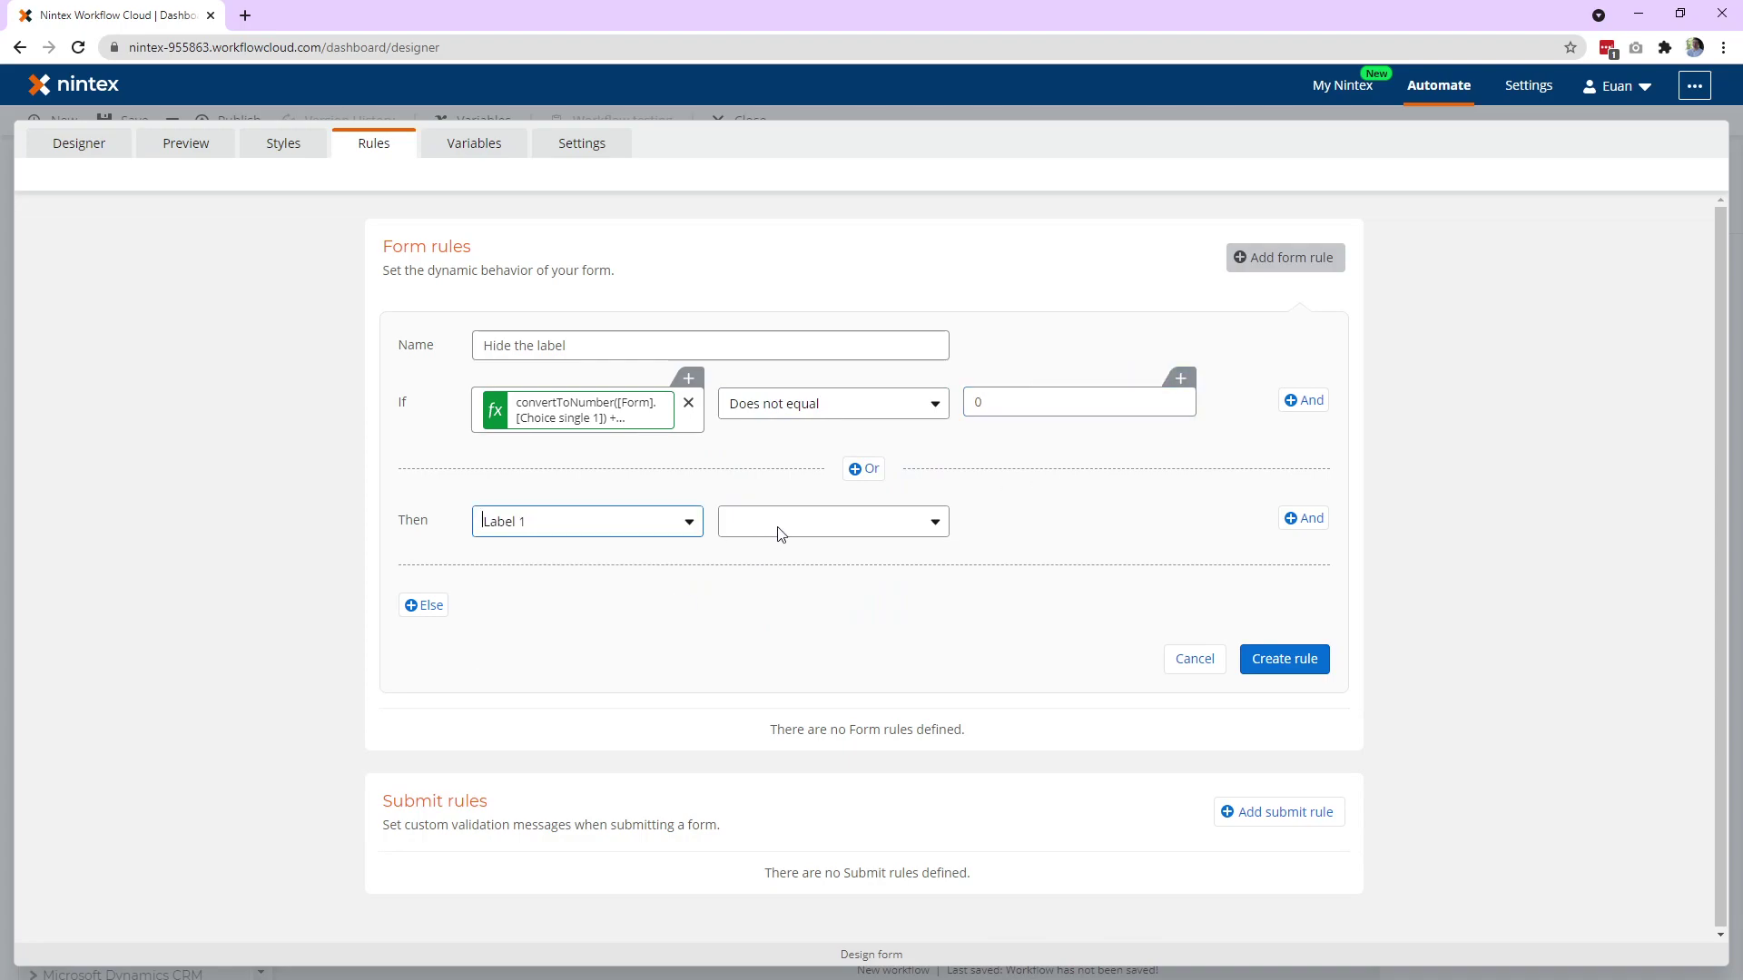
{"action": "left_click", "coordinate": [779, 531]}
{"action": "left_click", "coordinate": [776, 581]}
{"action": "left_click", "coordinate": [1056, 532]}
{"action": "left_click", "coordinate": [1023, 555]}
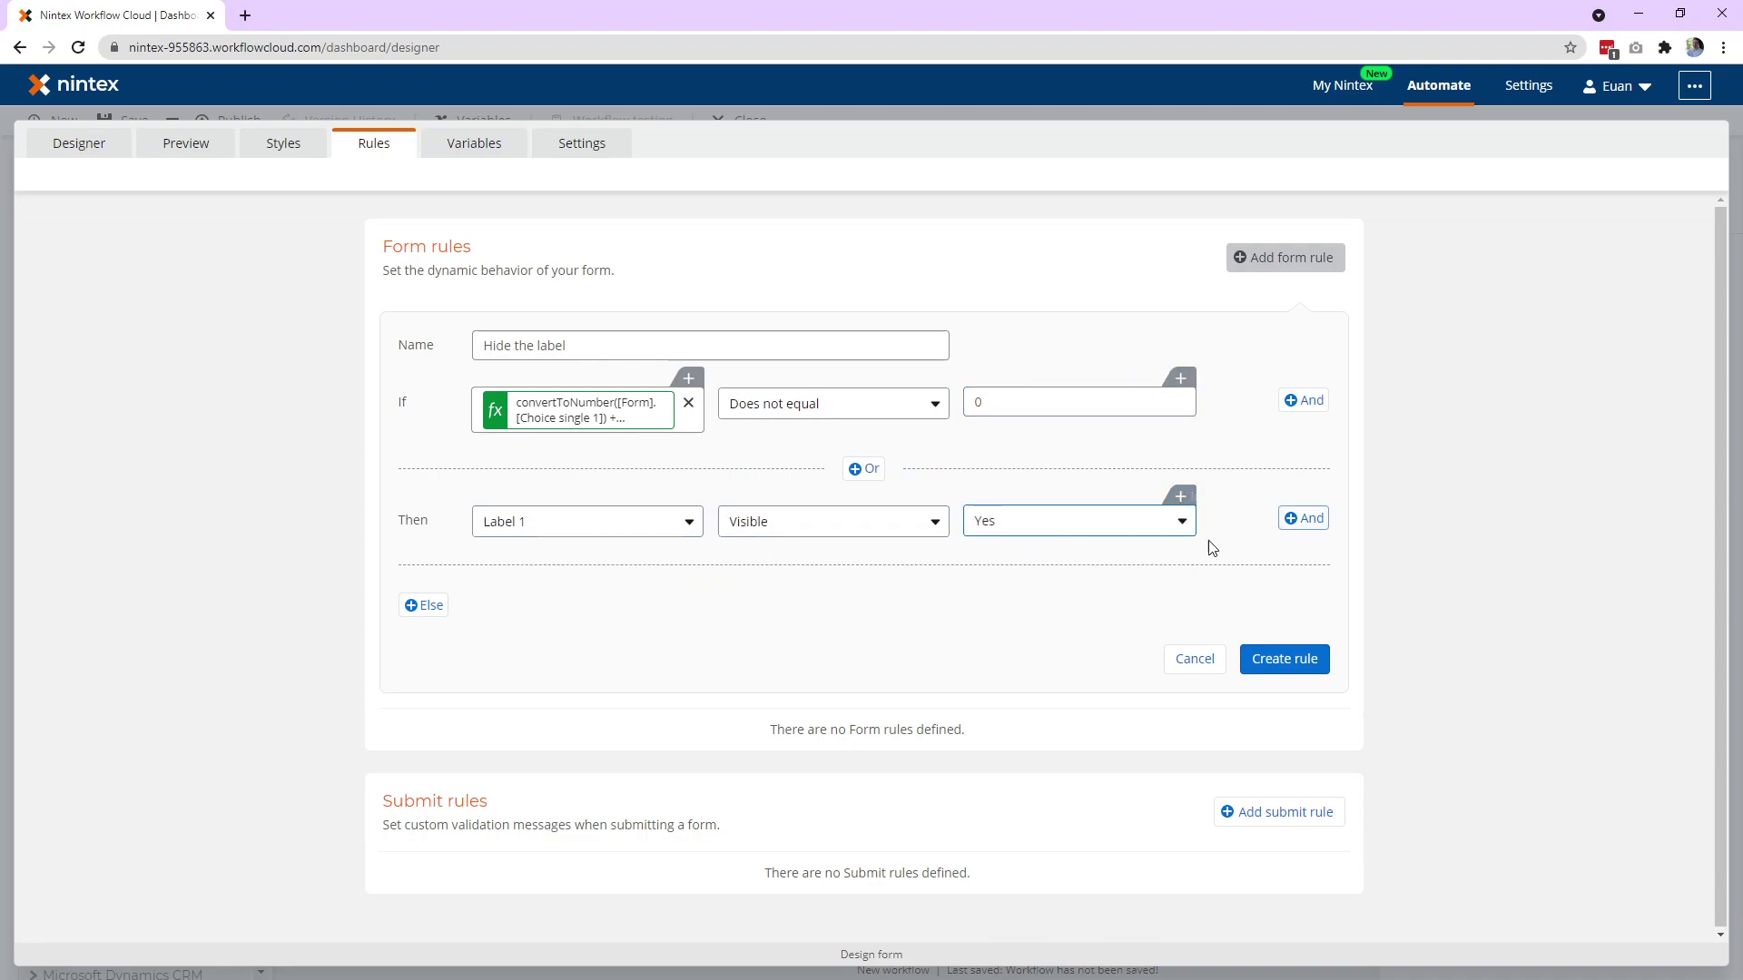
{"action": "left_click", "coordinate": [424, 606]}
{"action": "left_click", "coordinate": [537, 607]}
{"action": "left_click", "coordinate": [502, 731]}
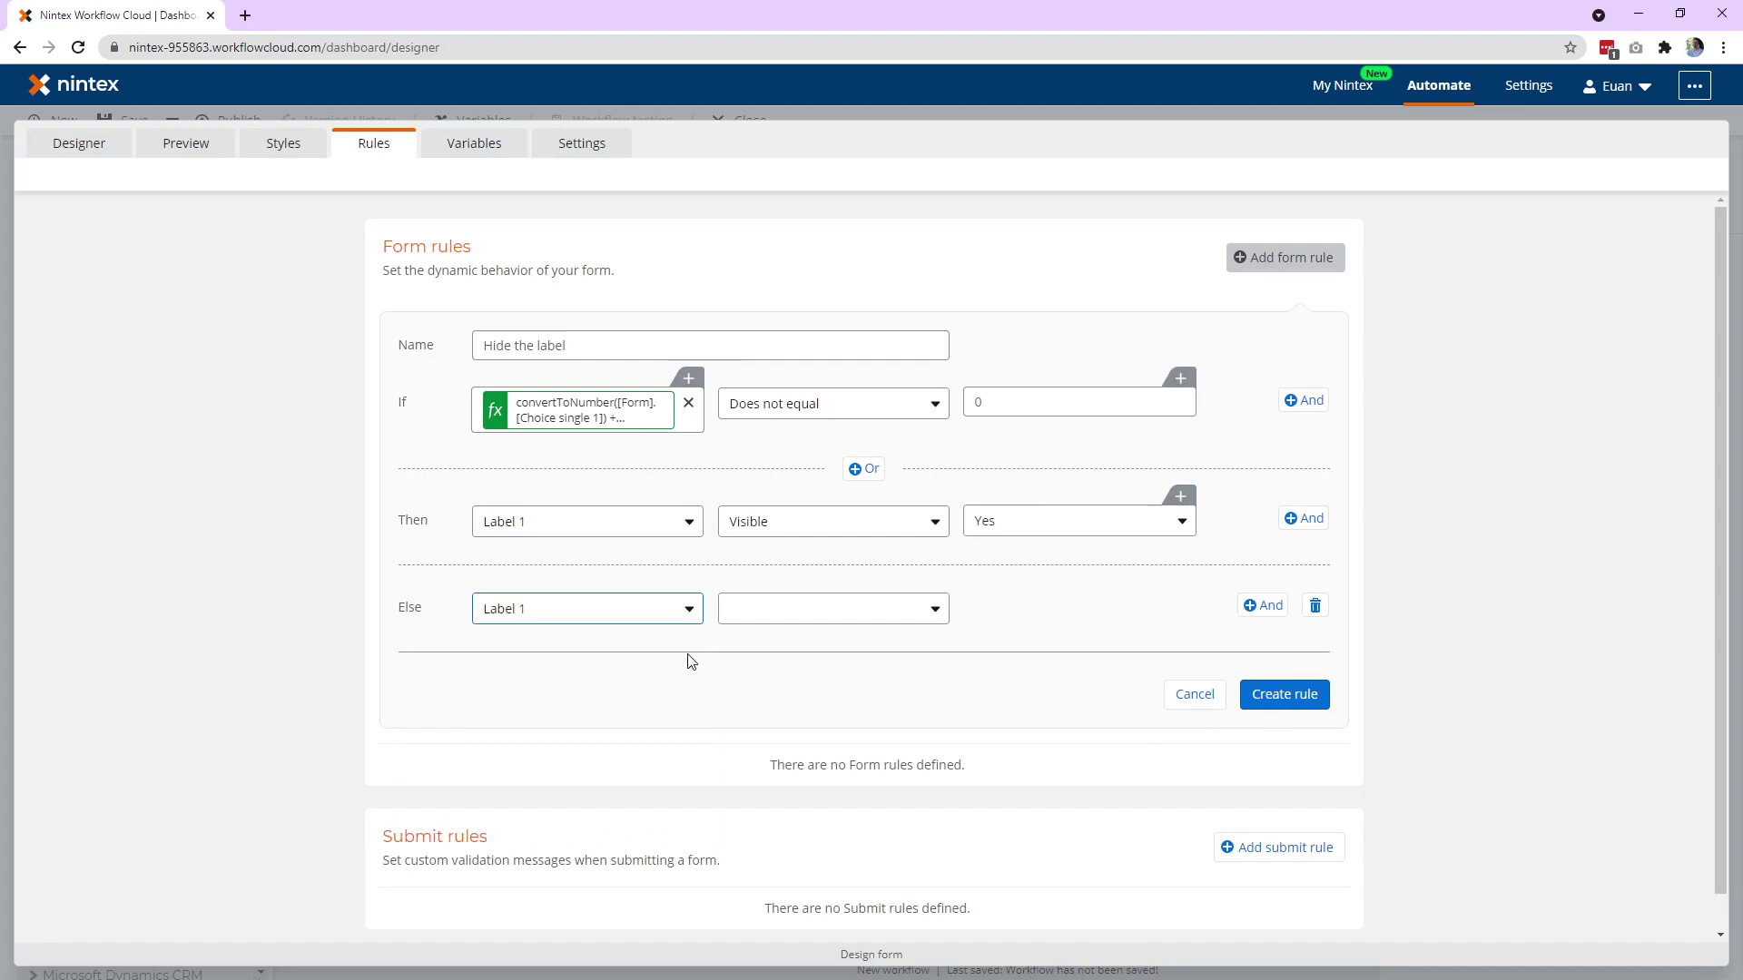
{"action": "left_click", "coordinate": [759, 608]}
{"action": "left_click", "coordinate": [759, 640]}
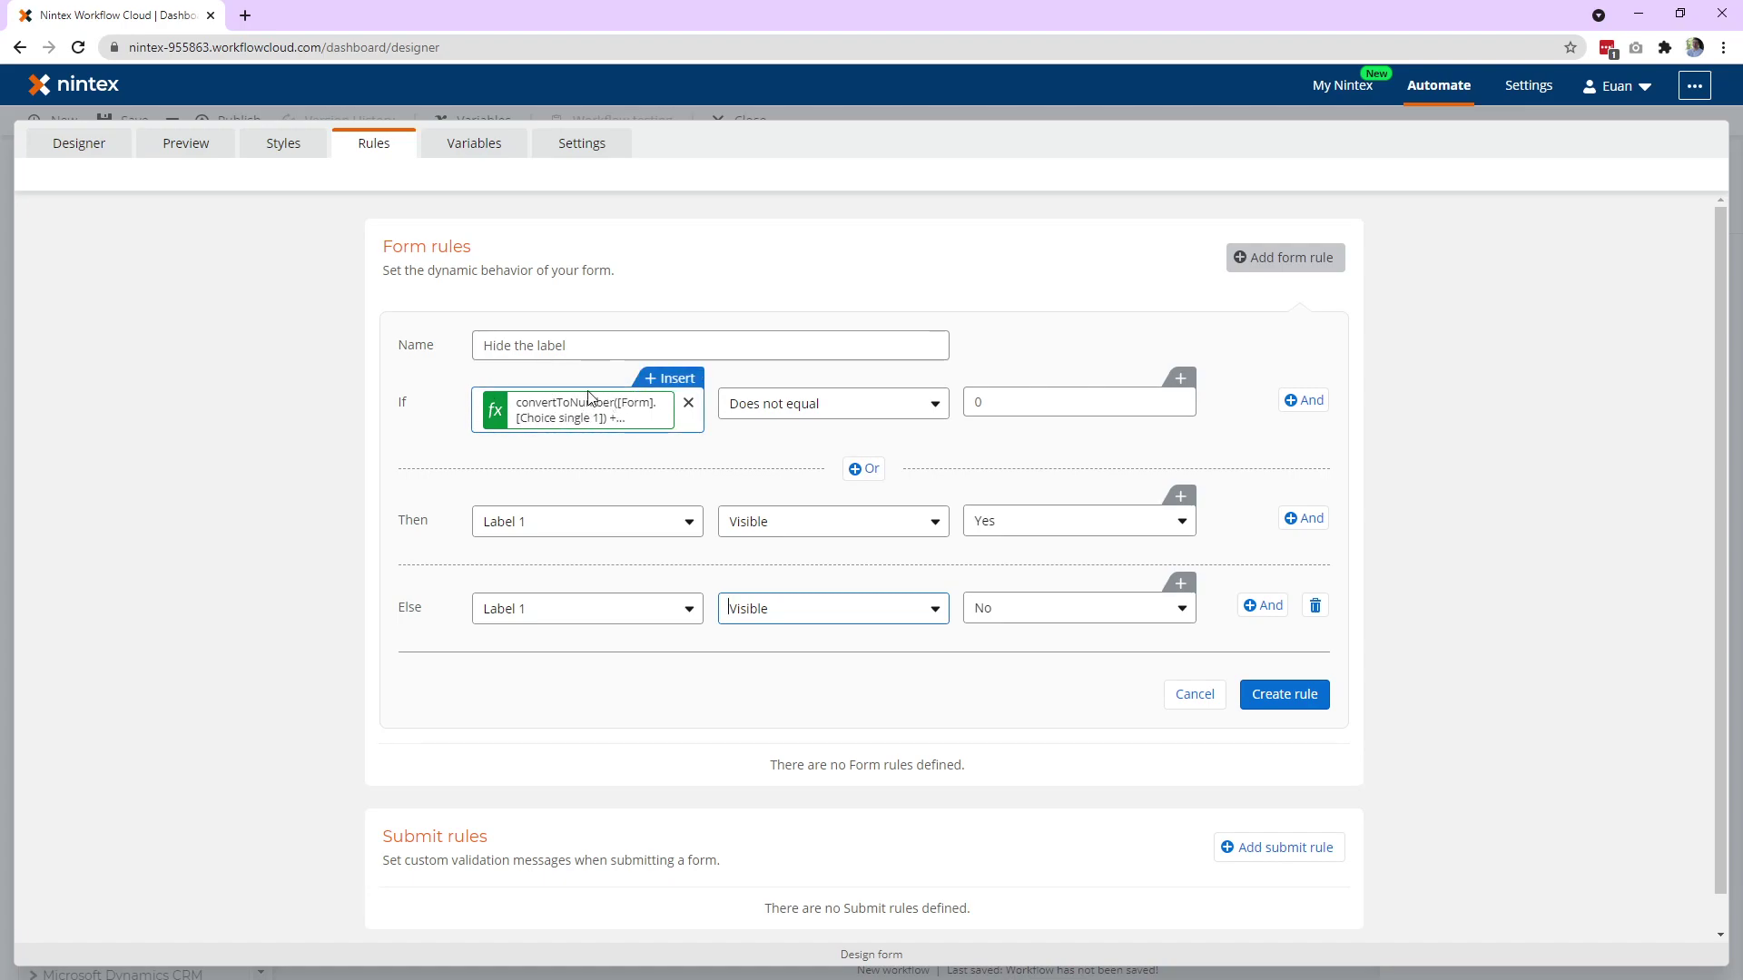
Change the condition to Equals 0, Then Visible No, Else Yes, and create the rule
{"action": "left_click", "coordinate": [819, 414]}
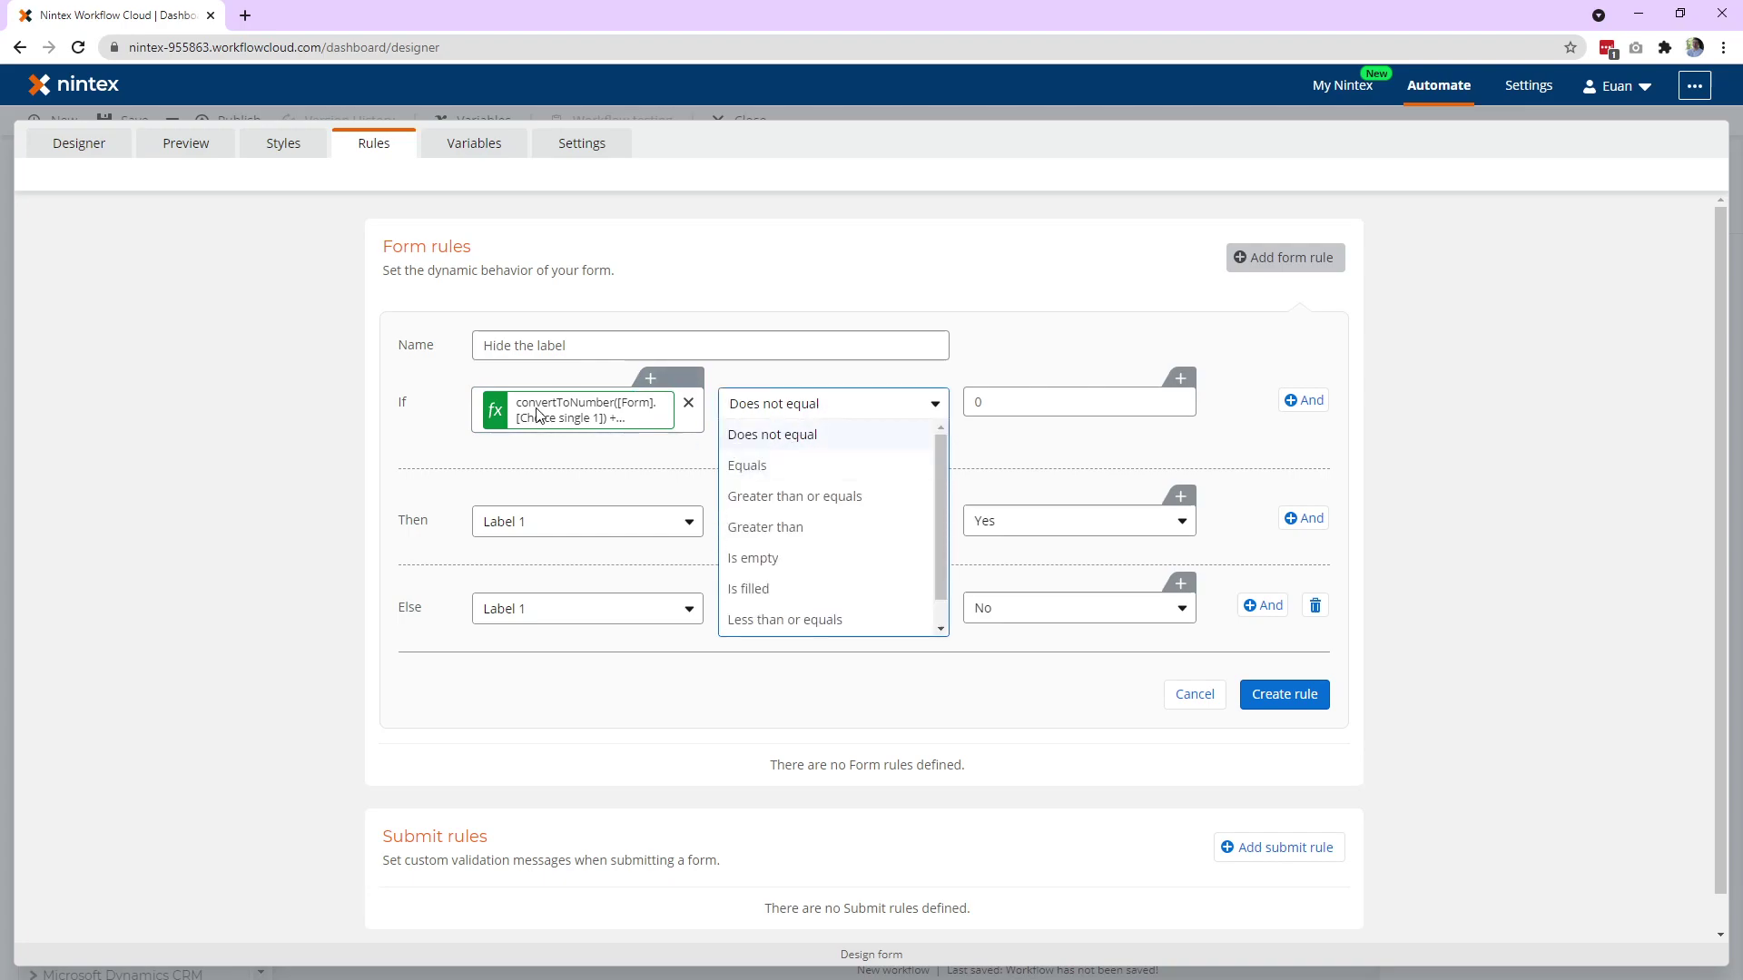
{"action": "left_click", "coordinate": [748, 465]}
{"action": "left_click", "coordinate": [1016, 403]}
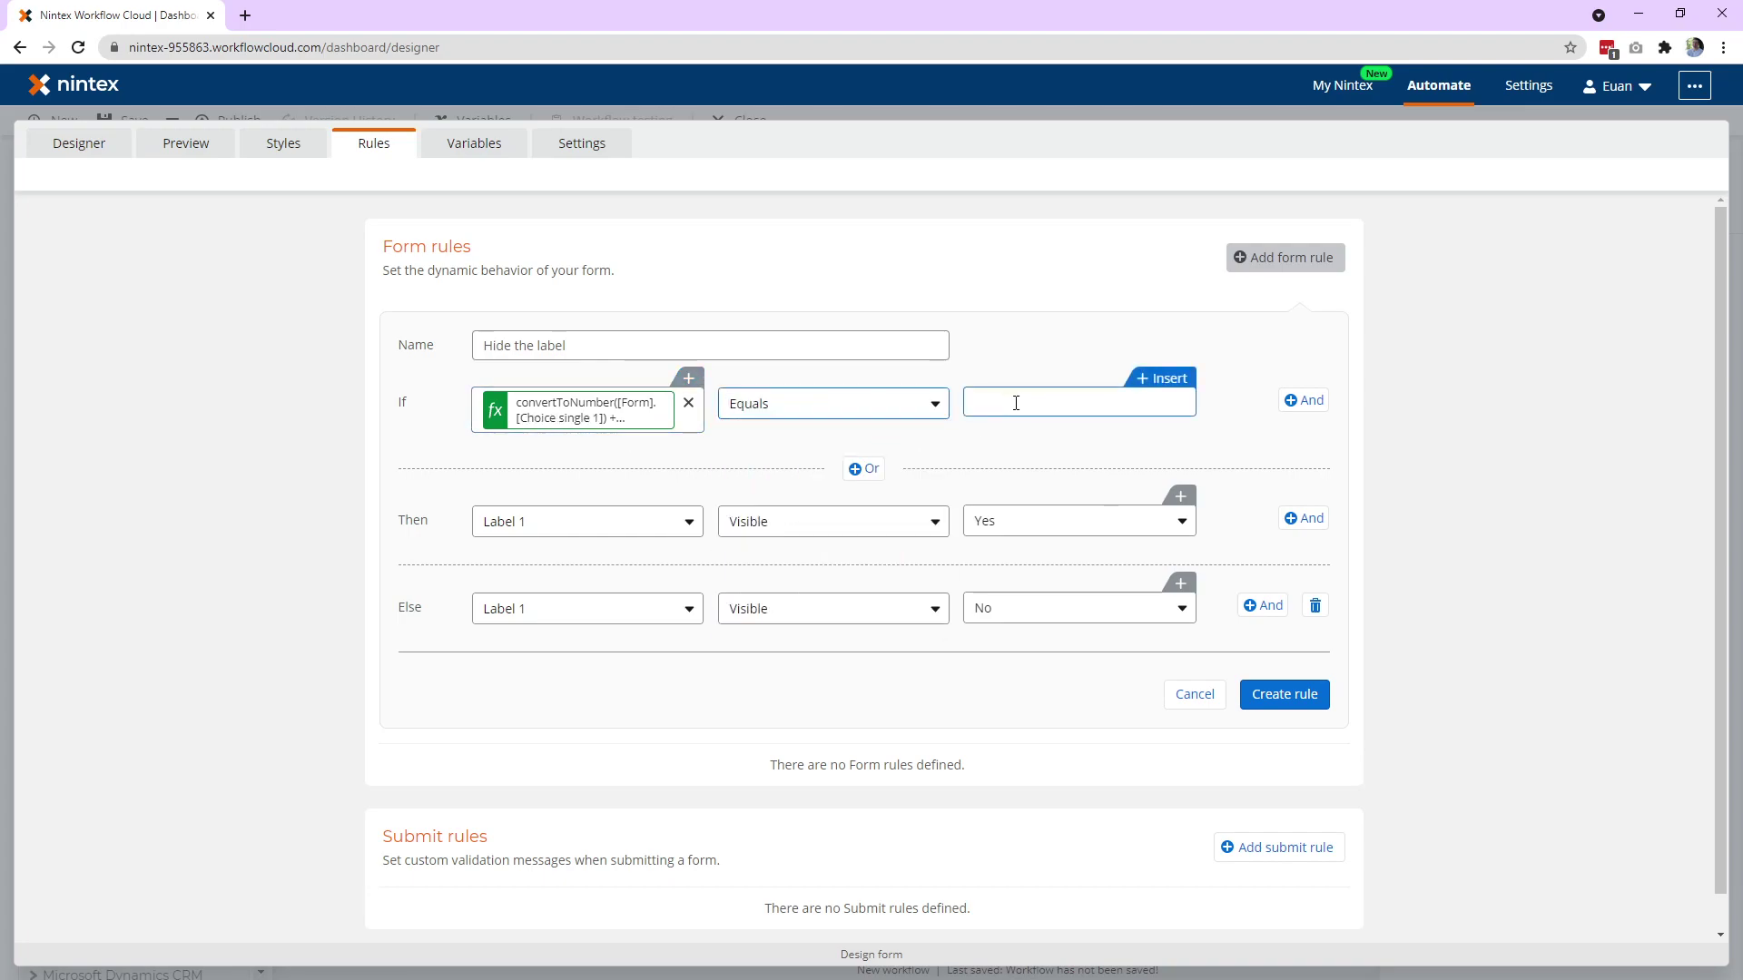
{"action": "type", "text": "0"}
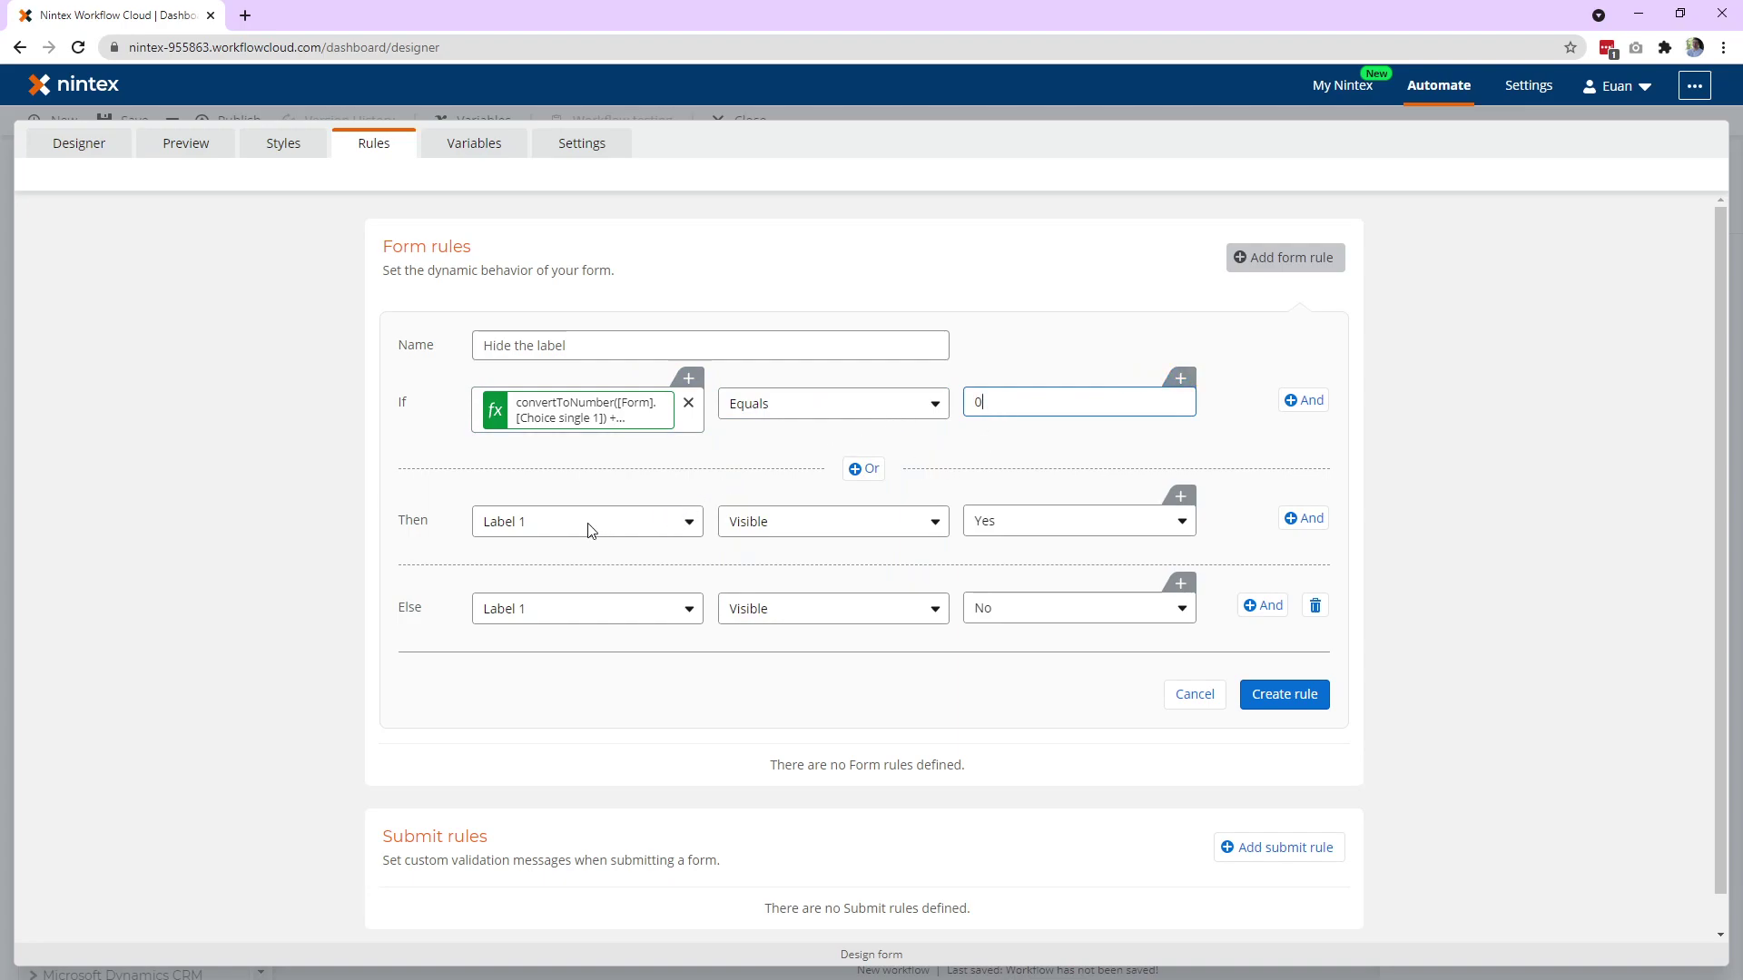
{"action": "left_click", "coordinate": [1062, 521]}
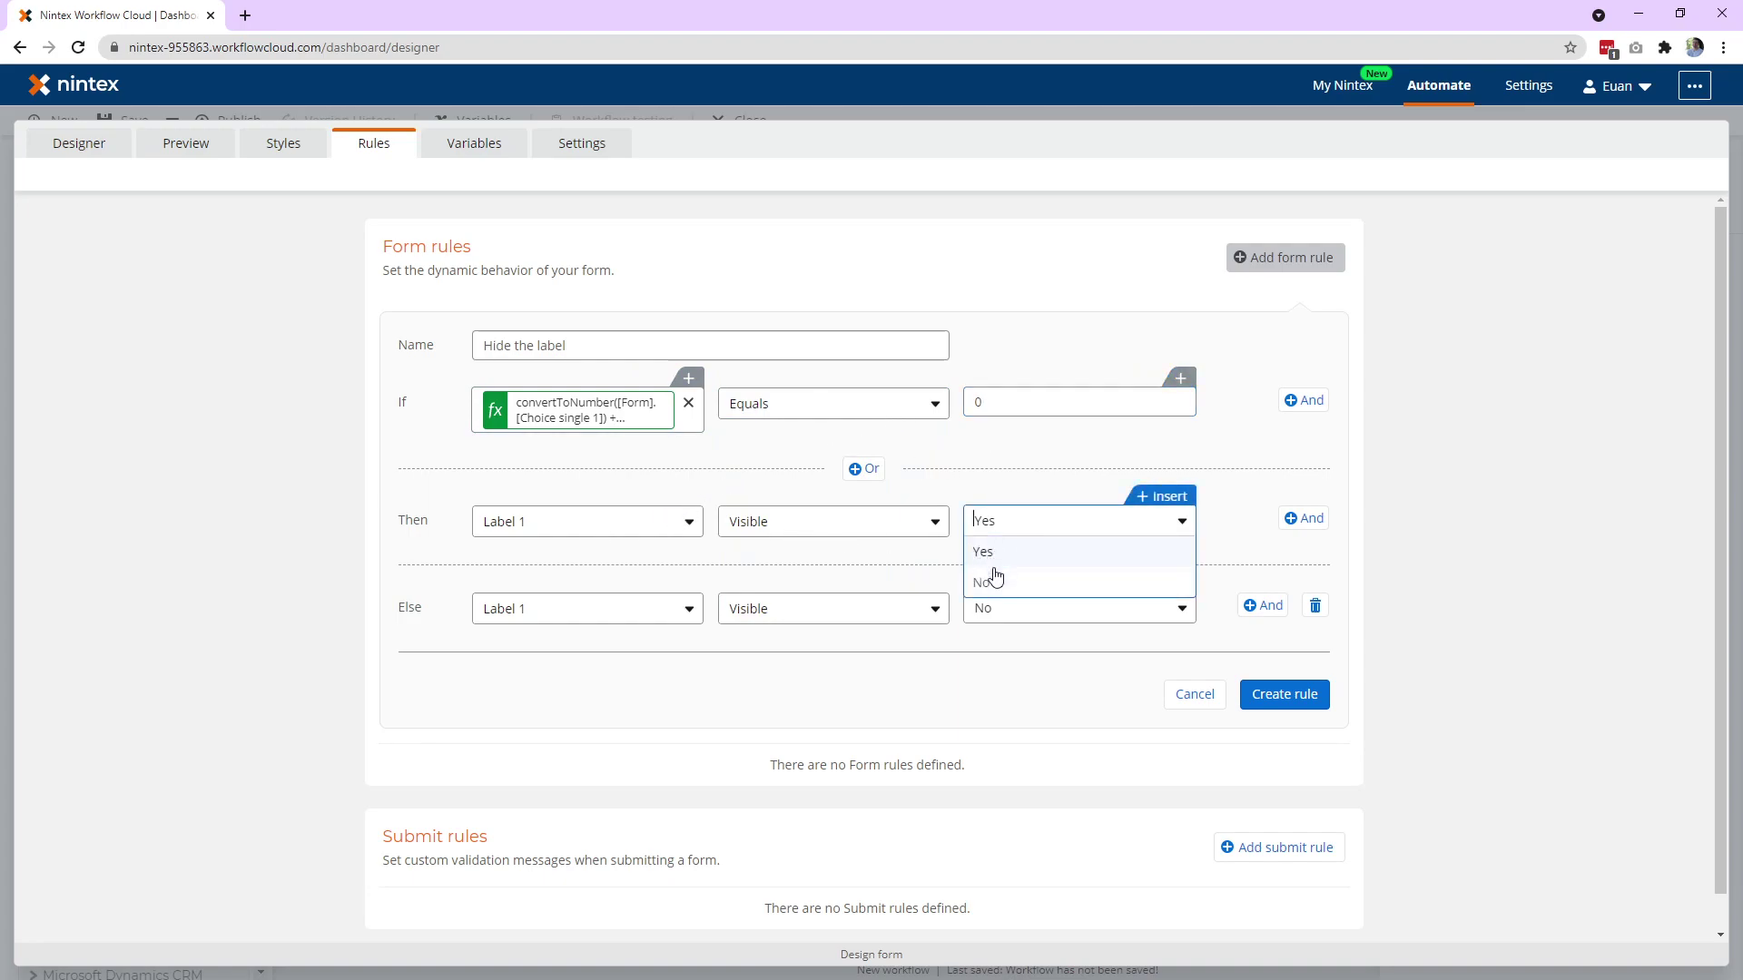
{"action": "left_click", "coordinate": [996, 579]}
{"action": "left_click", "coordinate": [991, 614]}
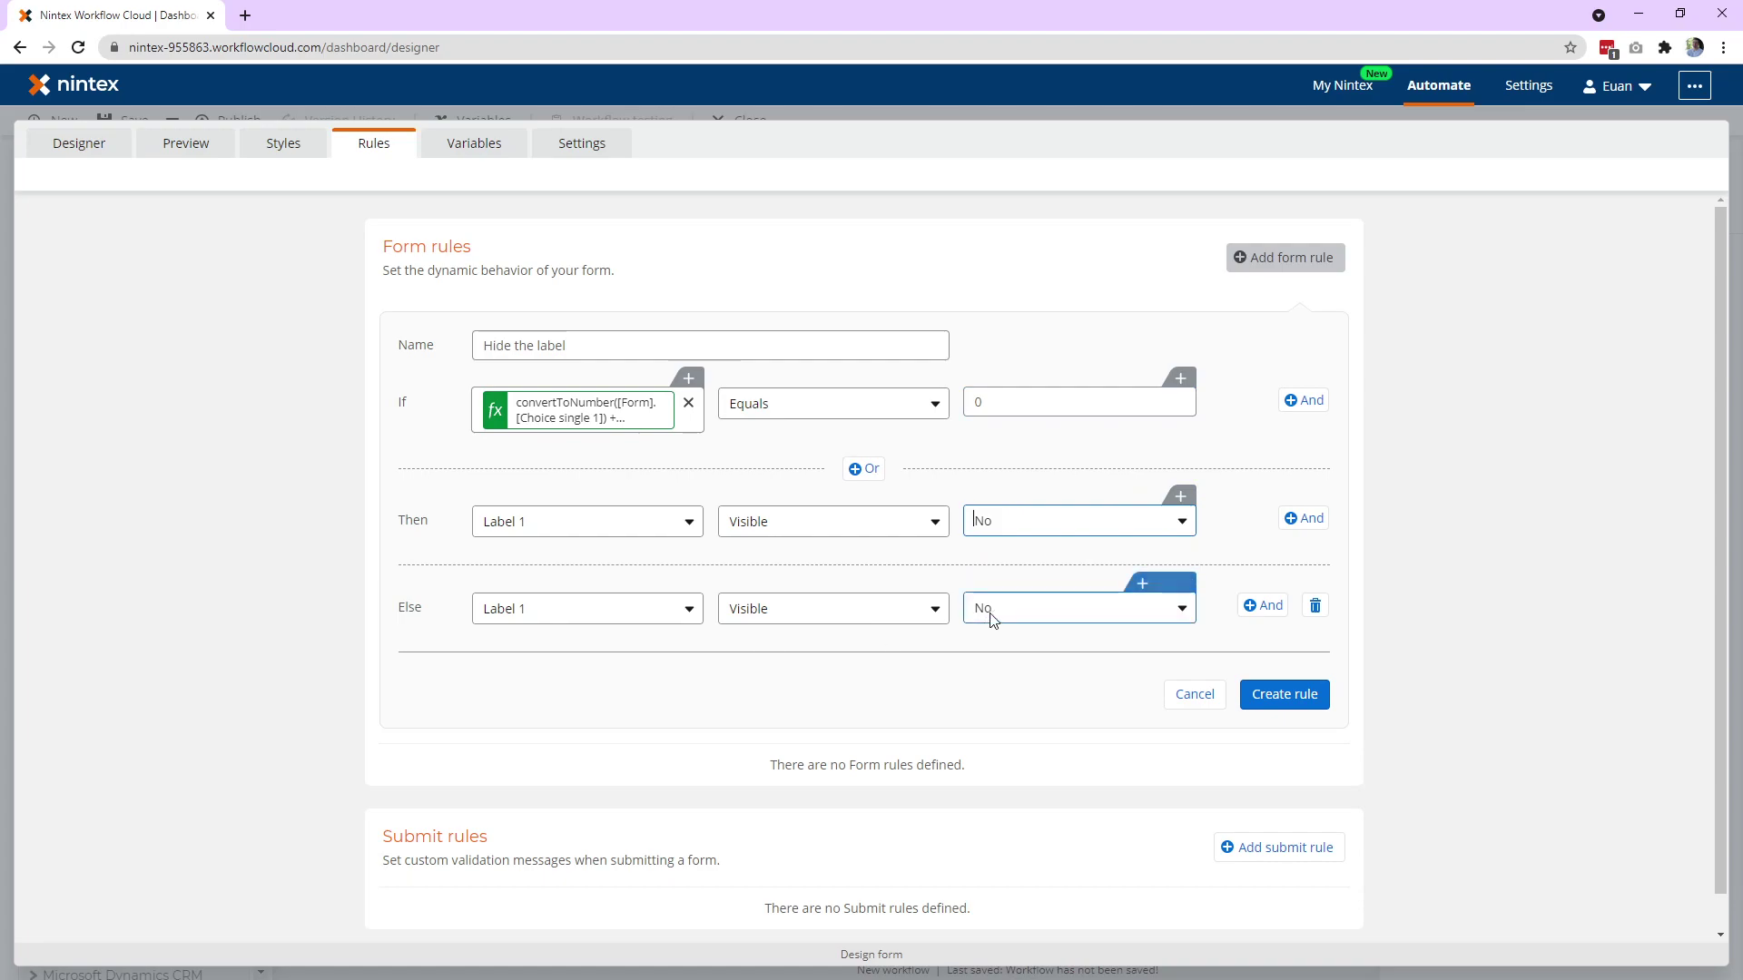
{"action": "left_click", "coordinate": [990, 620]}
{"action": "left_click", "coordinate": [996, 637]}
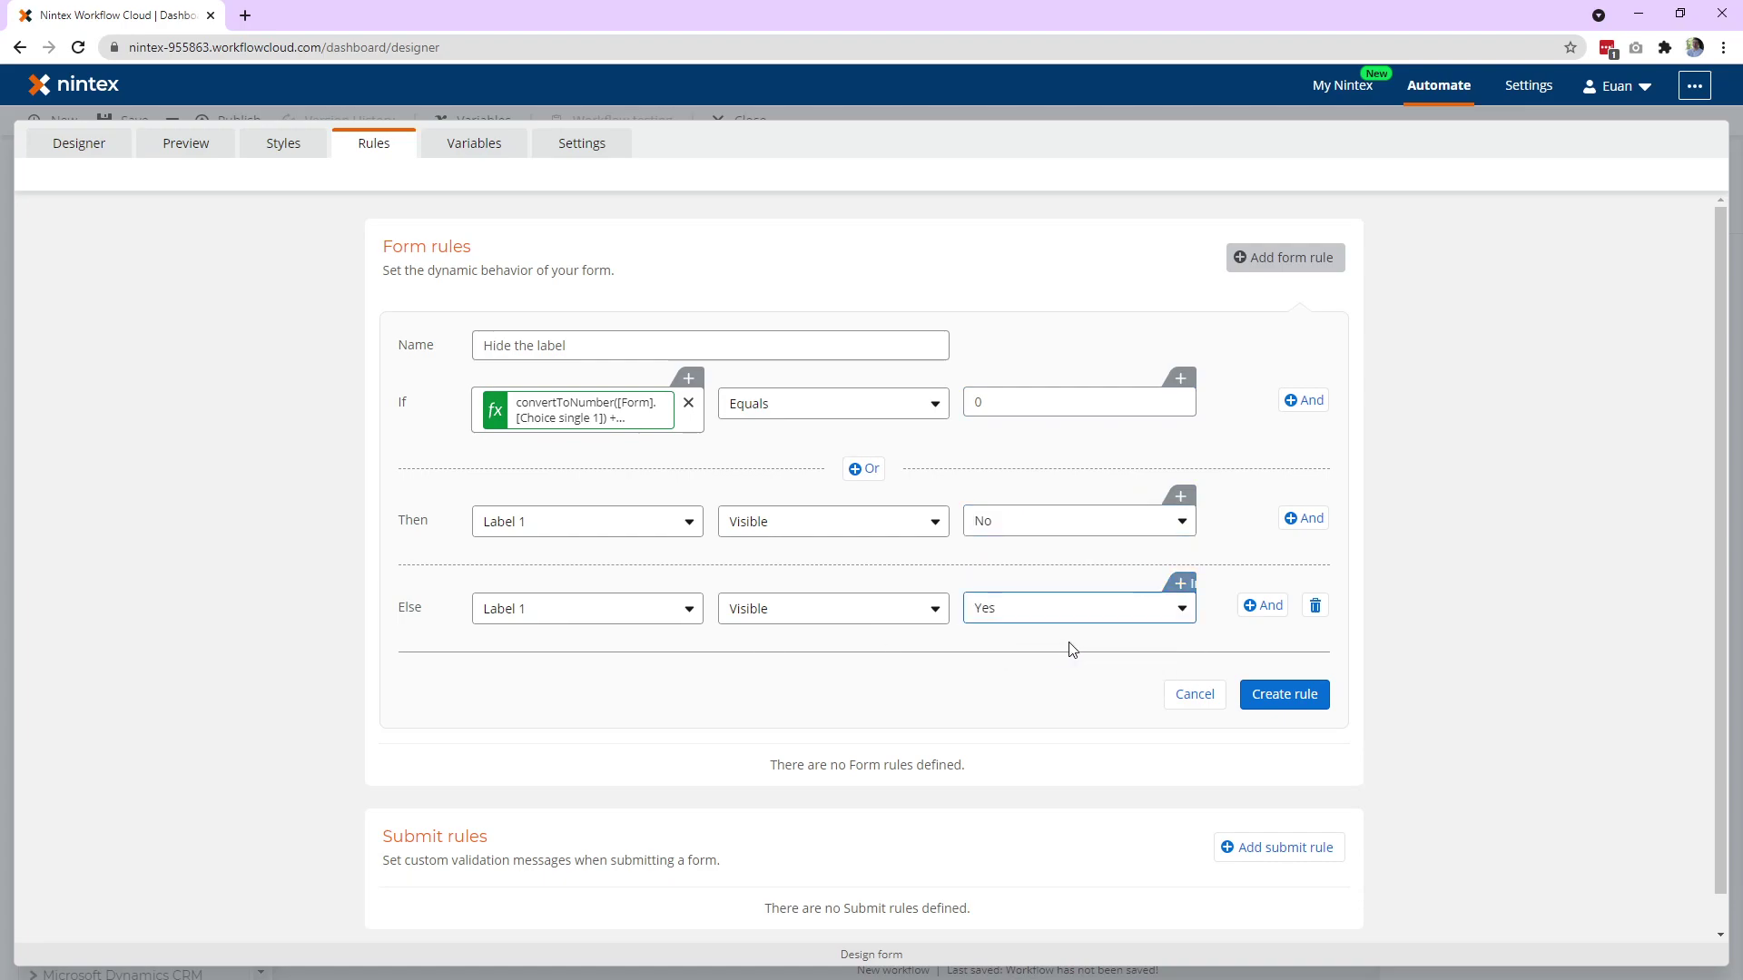
{"action": "left_click", "coordinate": [1286, 695]}
Preview the form with Option 1 in the first group and Option 3 in the copy
{"action": "left_click", "coordinate": [177, 154]}
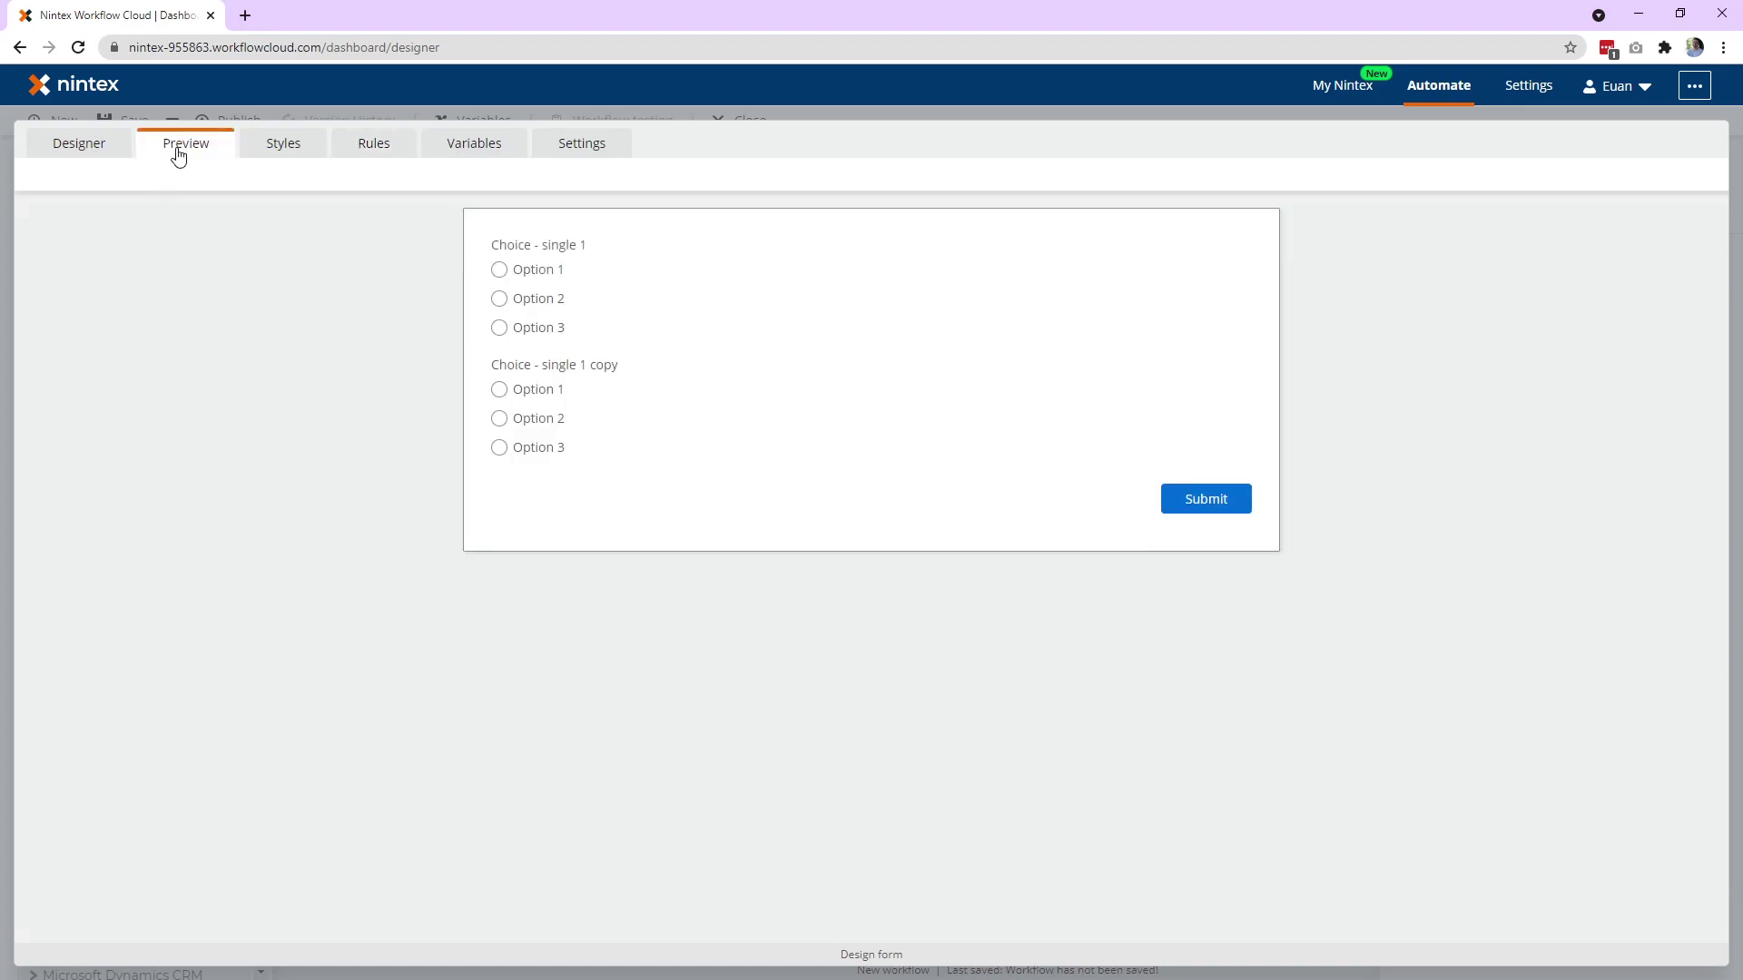
{"action": "left_click", "coordinate": [519, 274]}
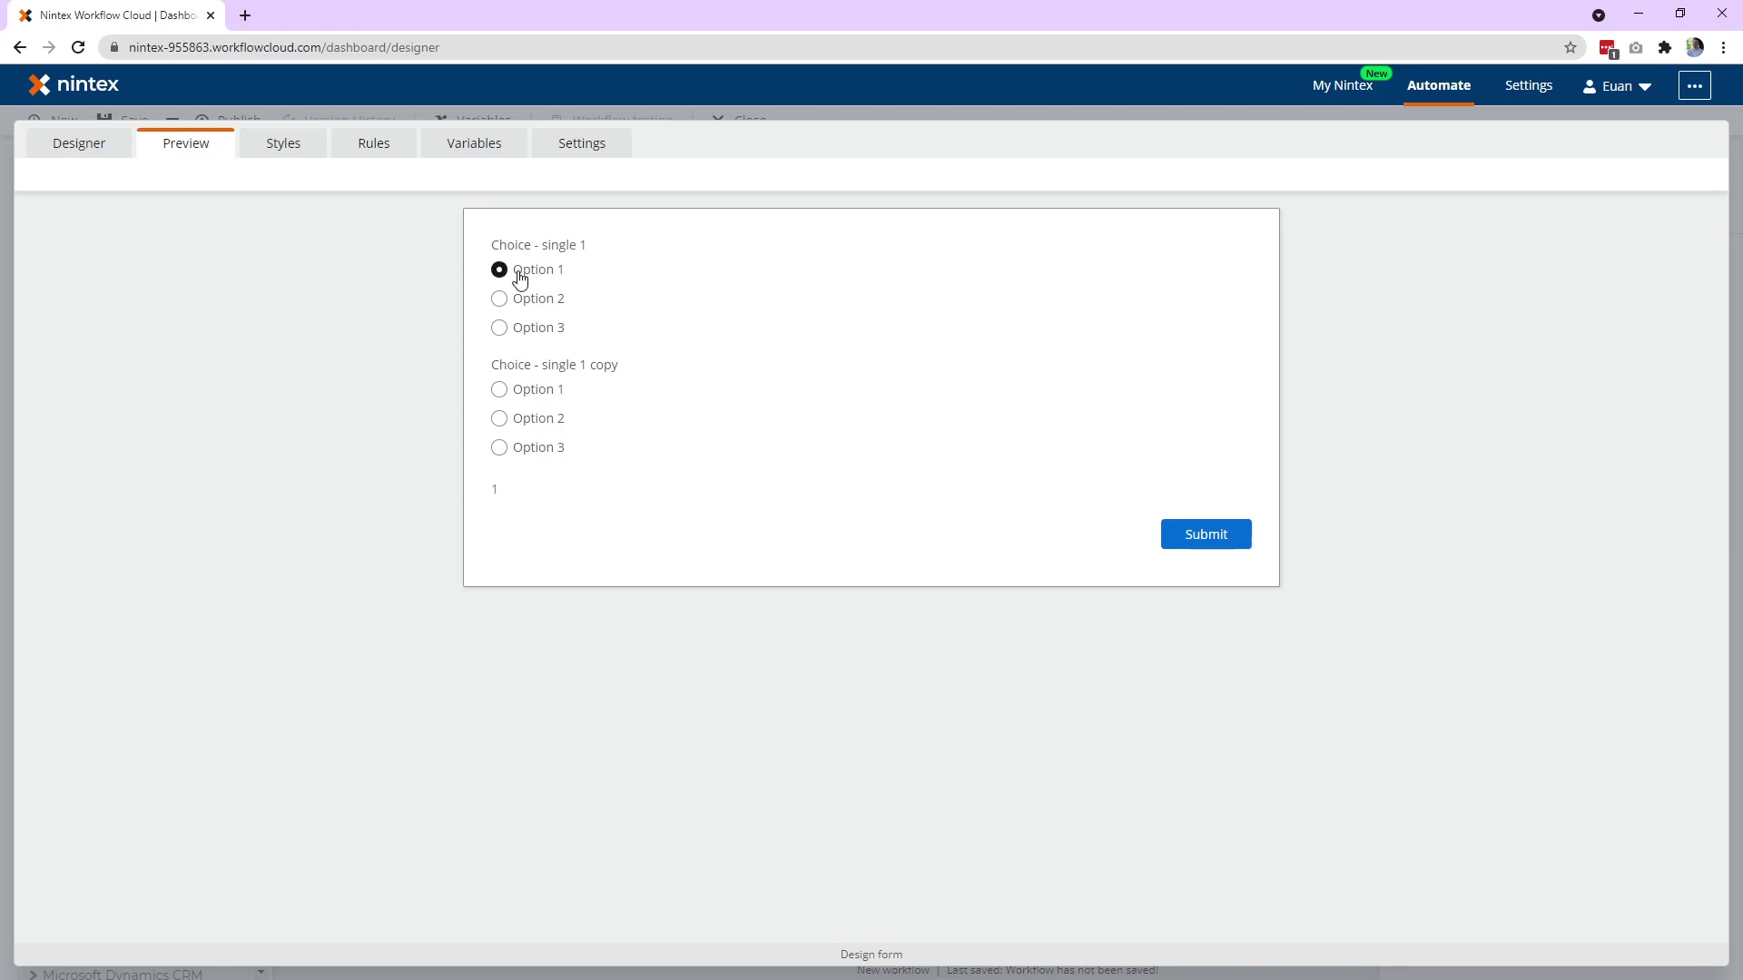
{"action": "left_click", "coordinate": [502, 392]}
{"action": "left_click", "coordinate": [518, 453]}
Delete the 'Hide the label' rule from the form's rules
{"action": "left_click", "coordinate": [89, 147]}
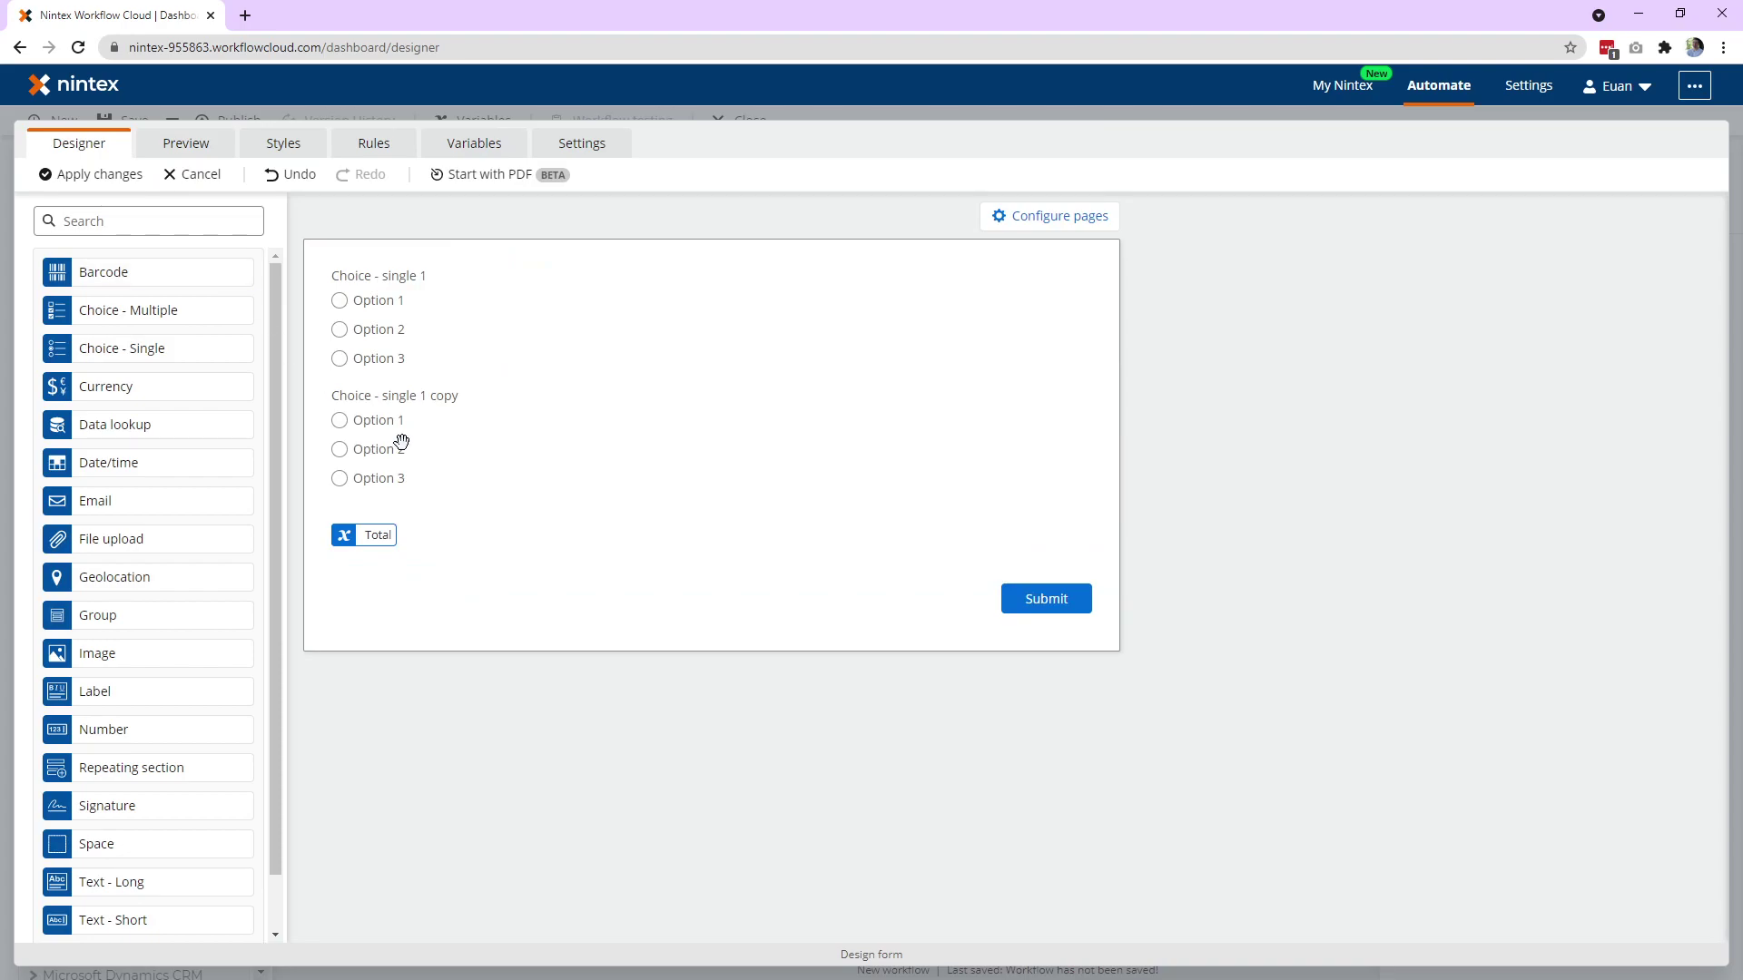
{"action": "left_click", "coordinate": [907, 538]}
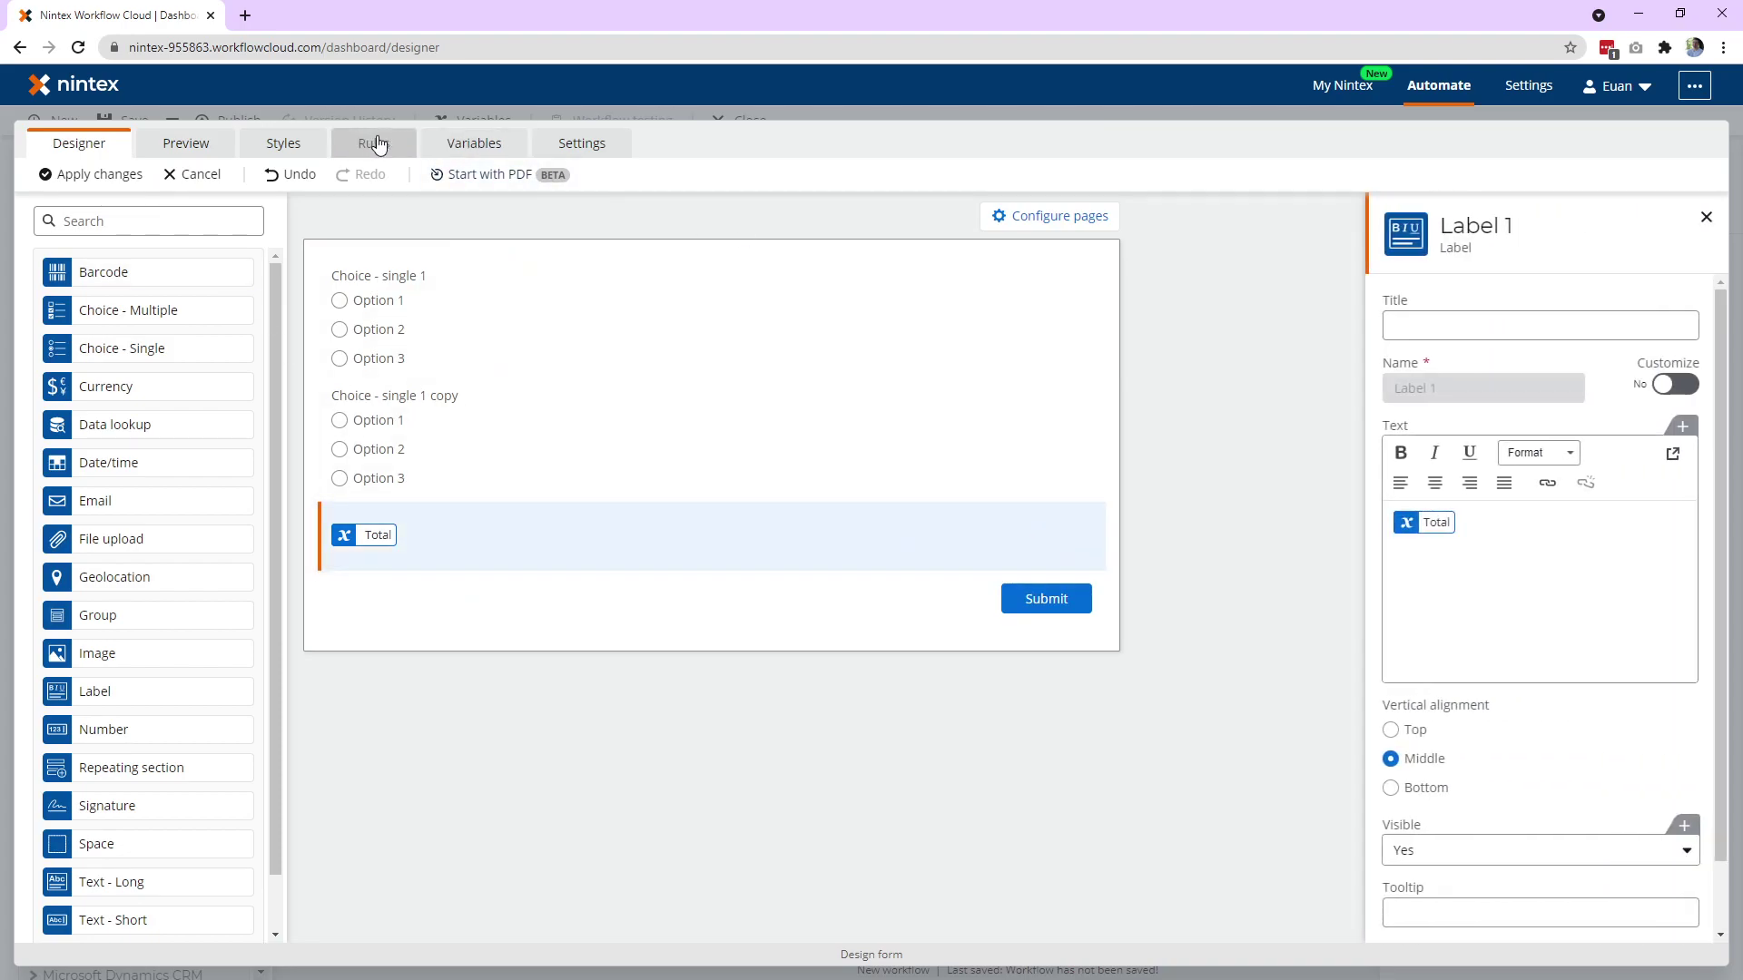
{"action": "left_click", "coordinate": [377, 146]}
{"action": "left_click", "coordinate": [1339, 362]}
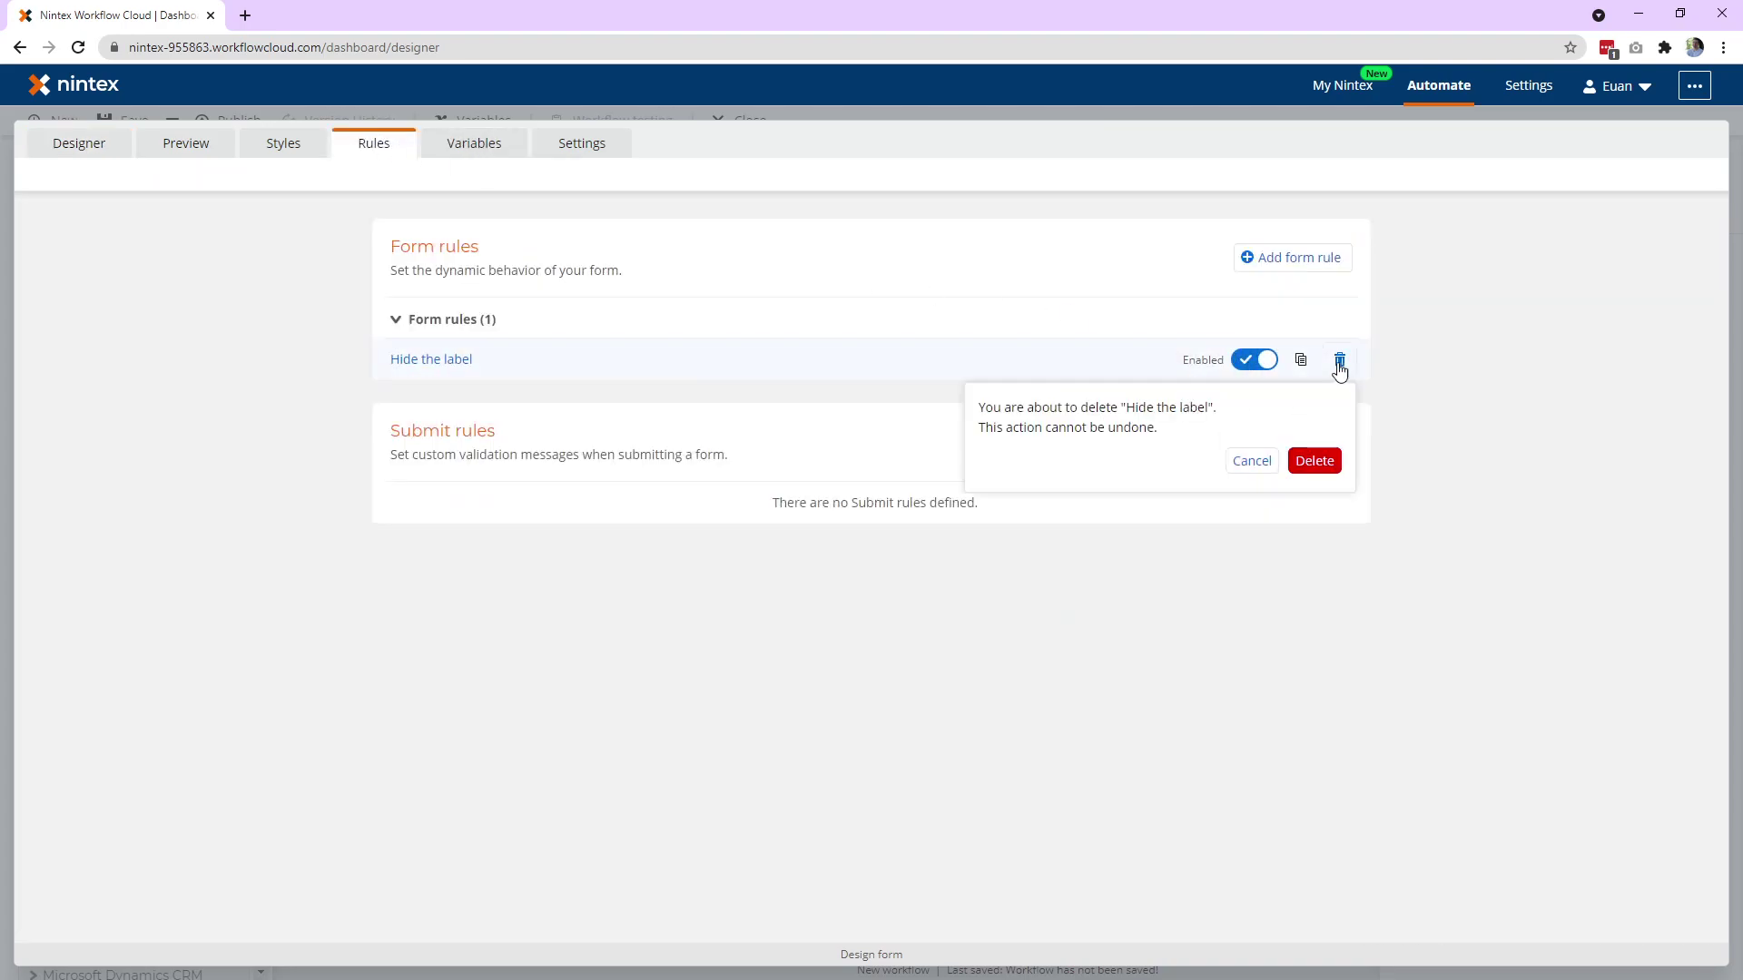
{"action": "left_click", "coordinate": [1313, 460]}
Set the Total label's Visible formula to the pasted choice-sum formula followed by != 0
{"action": "left_click", "coordinate": [83, 146]}
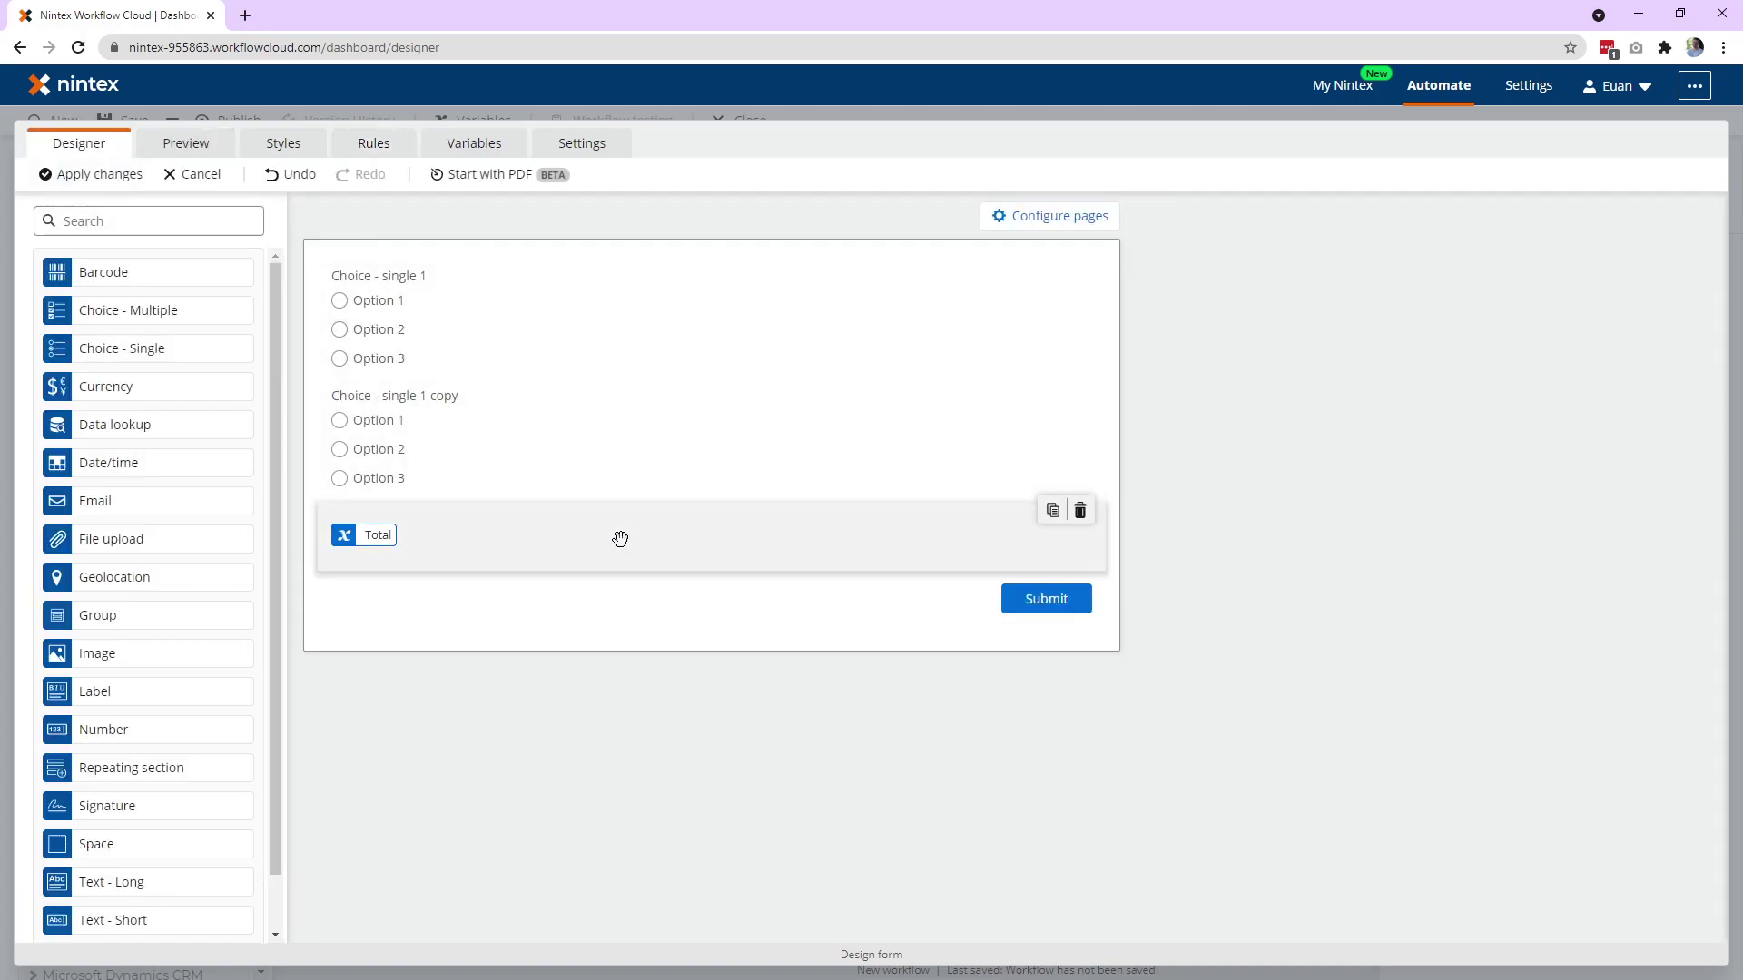
{"action": "left_click", "coordinate": [620, 539]}
{"action": "scroll", "coordinate": [1543, 726], "scroll_direction": "down", "scroll_amount": 1}
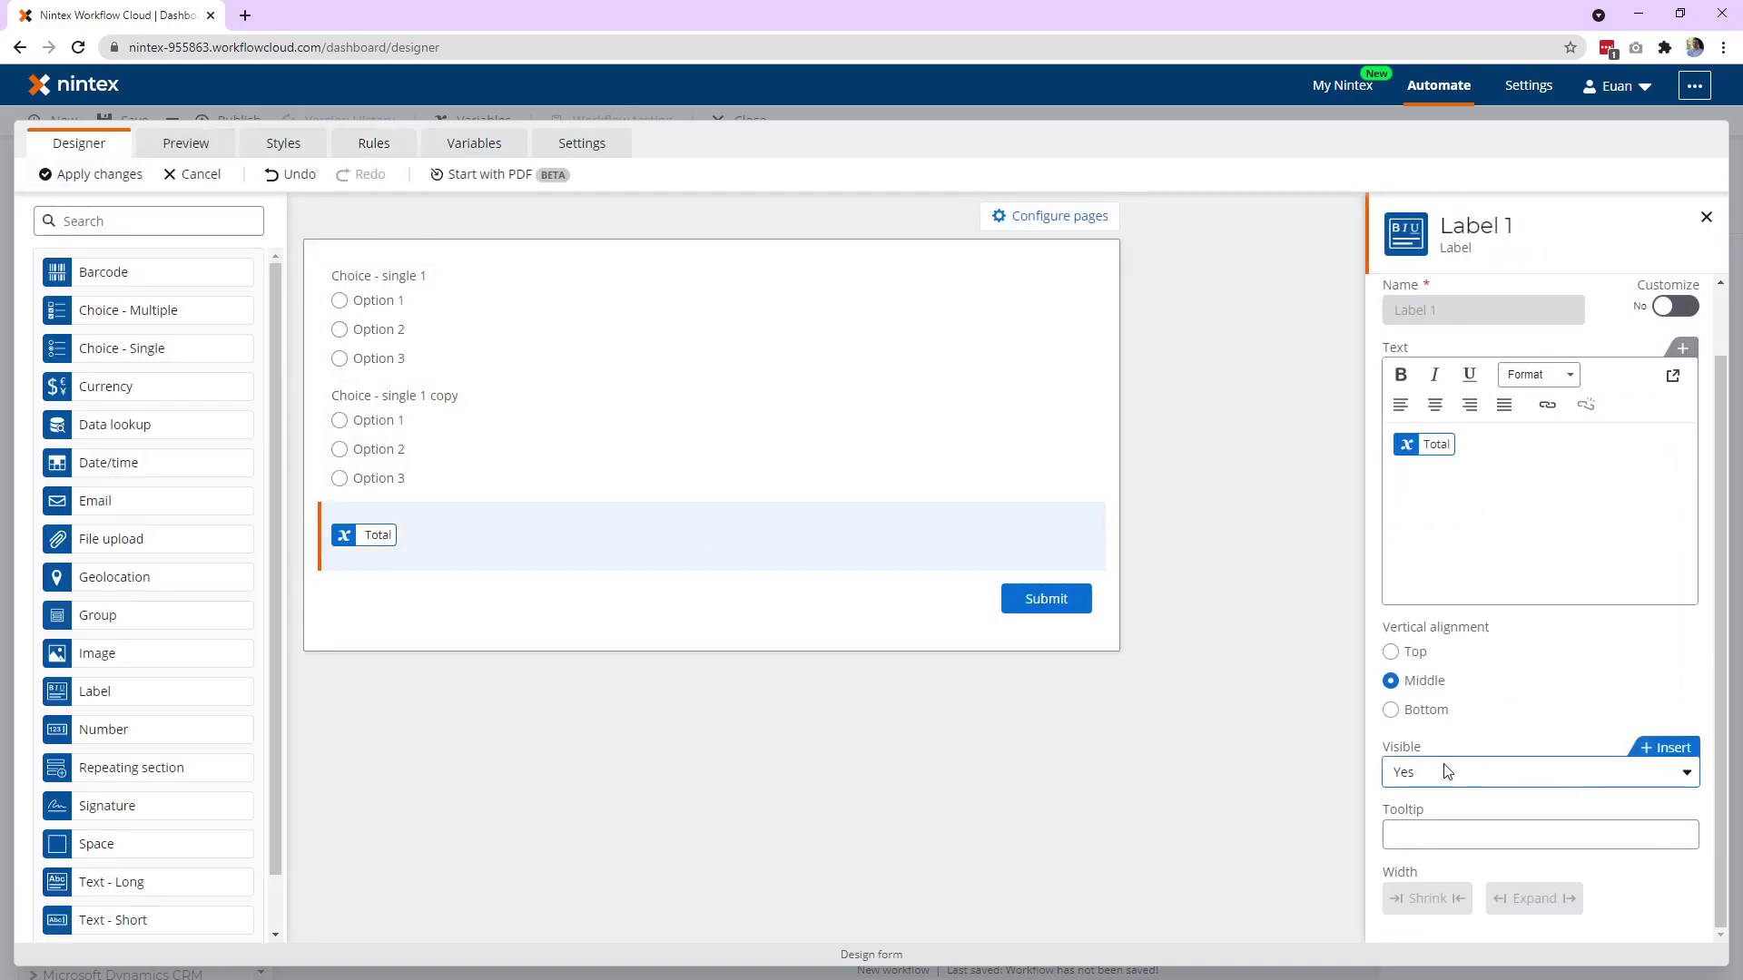
{"action": "left_click", "coordinate": [1422, 773]}
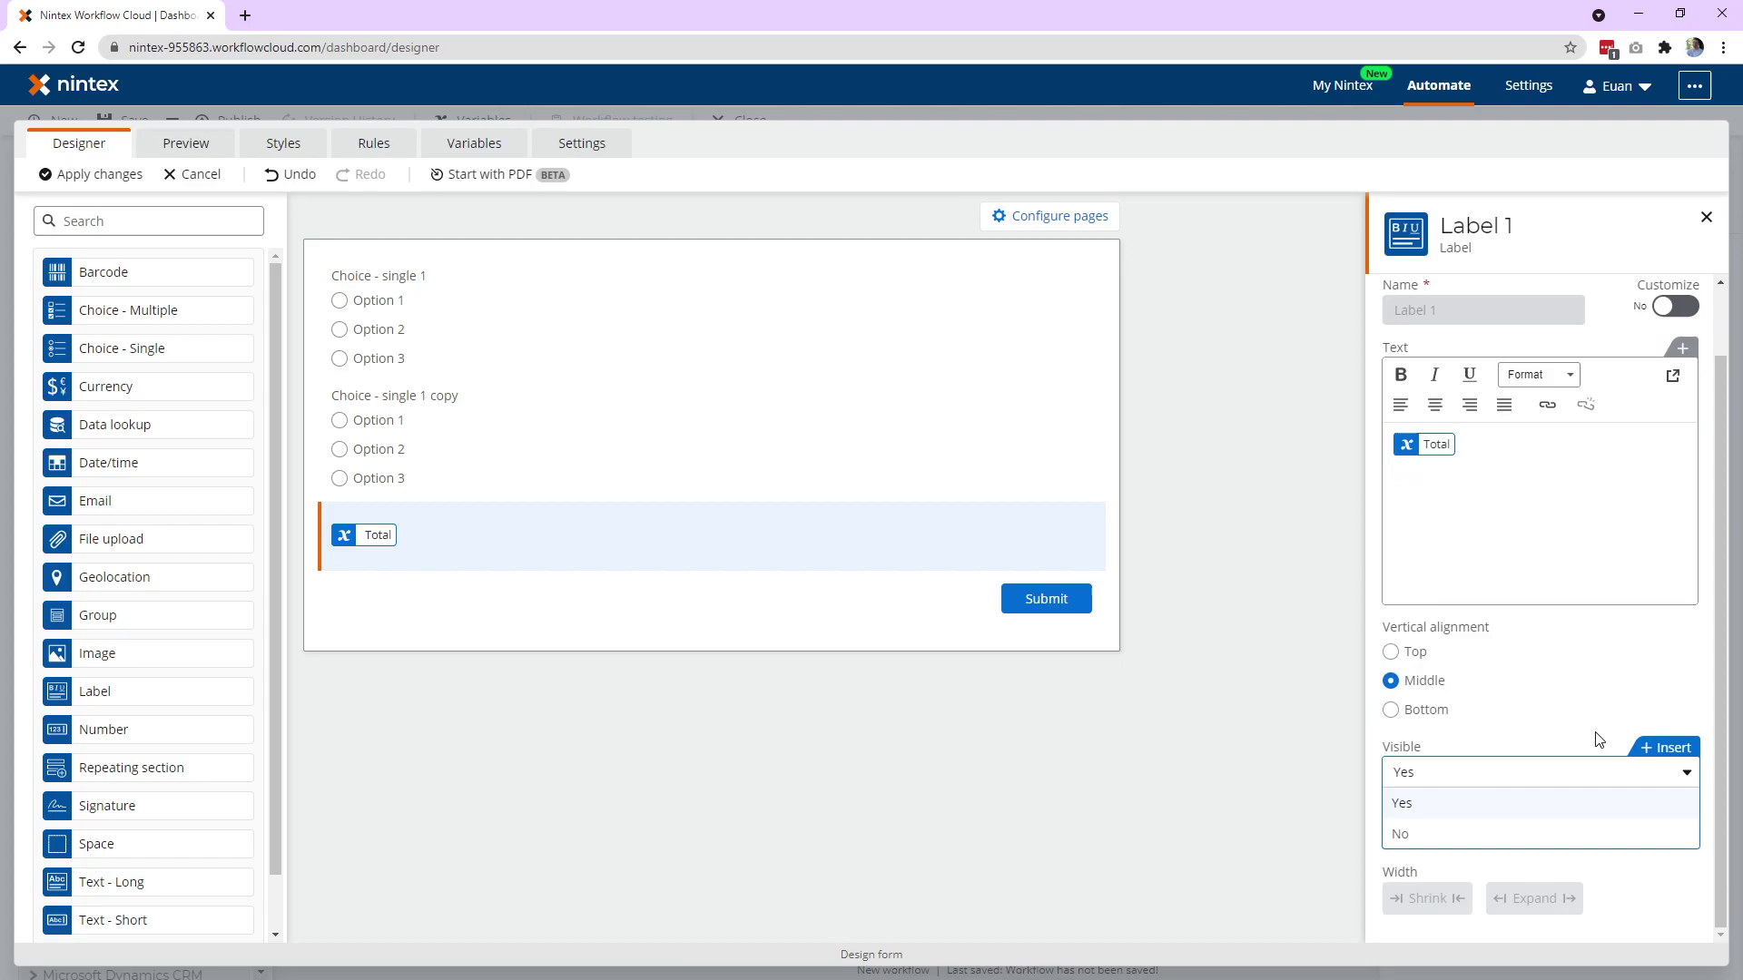
{"action": "left_click", "coordinate": [1667, 747]}
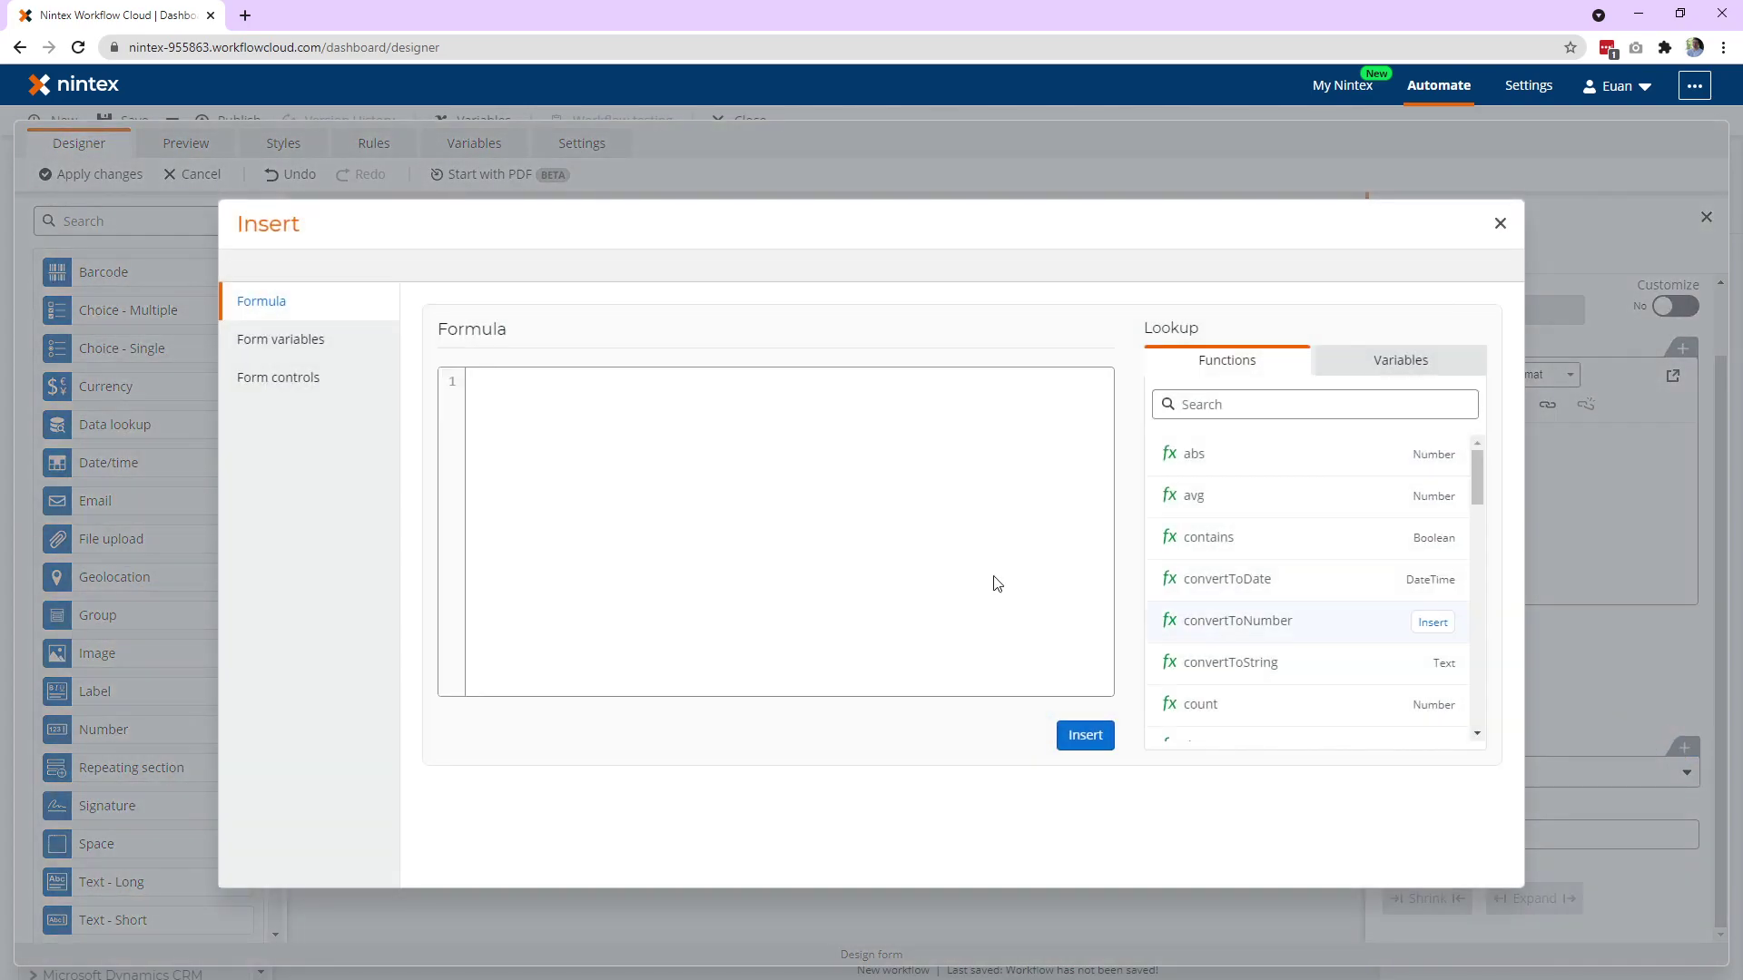
{"action": "type", "text": "convertToNumber(Form.Choice single 1) + convertToNumber(Form.Choice single 1 copy)"}
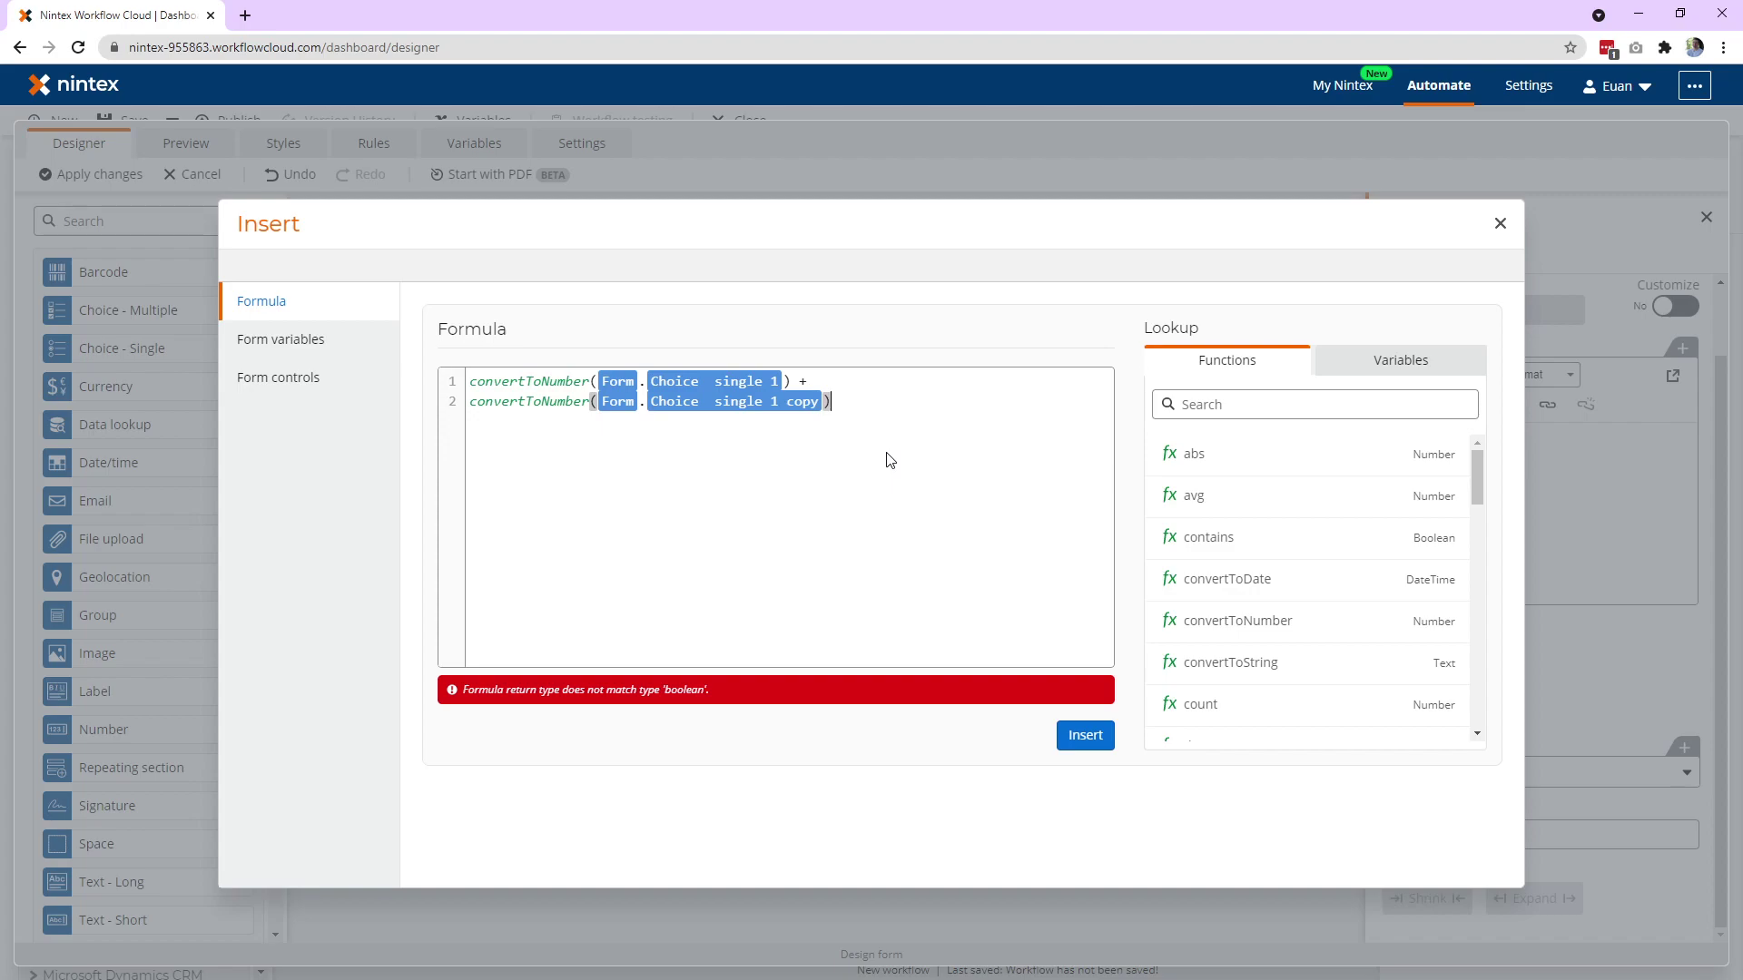
{"action": "type", "text": "="}
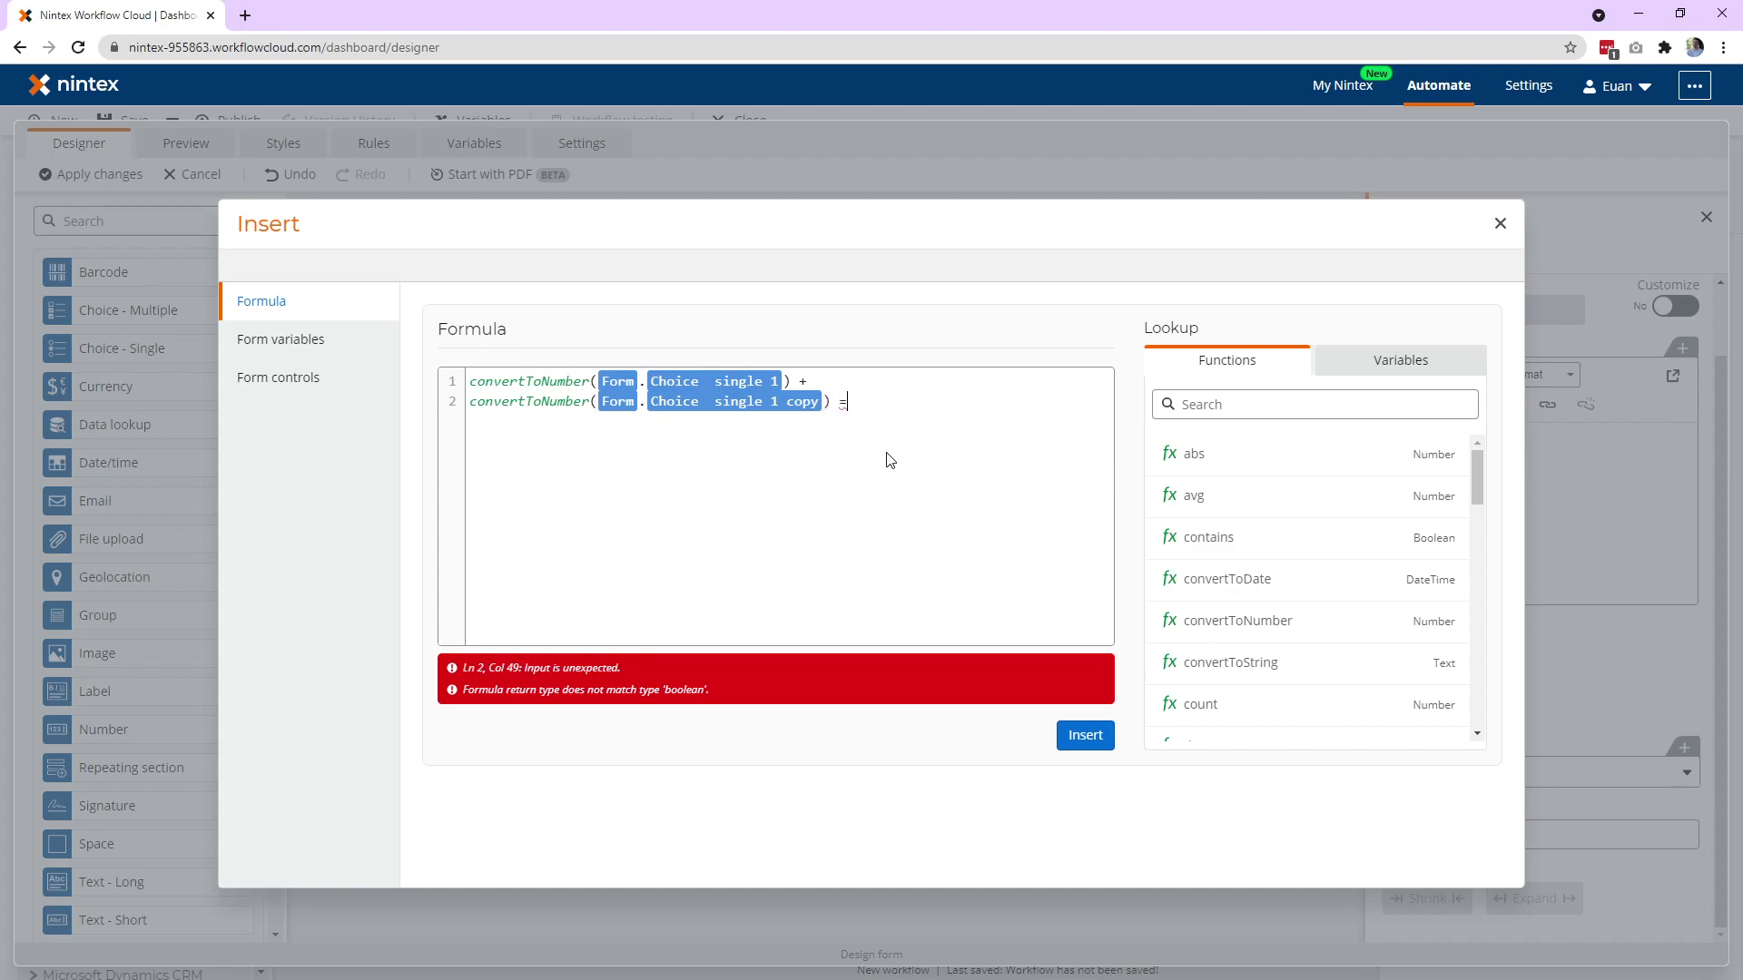
{"action": "type", "text": "= 0"}
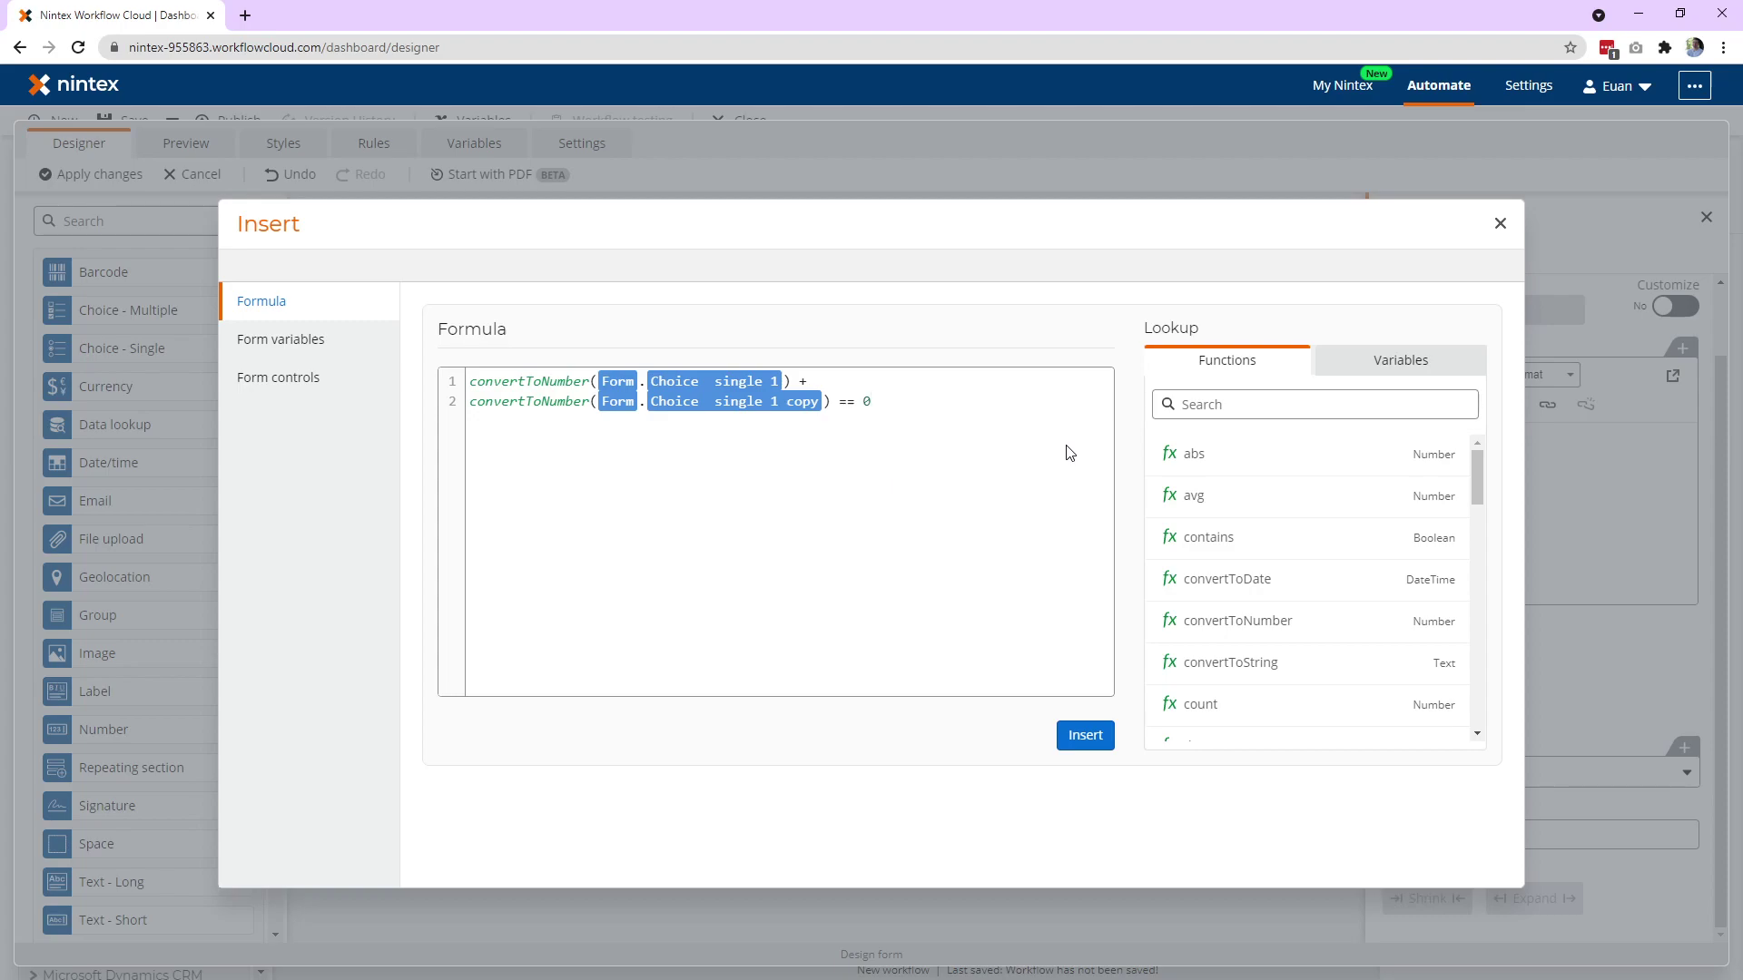
{"action": "type", "text": "!"}
{"action": "left_click", "coordinate": [1088, 739]}
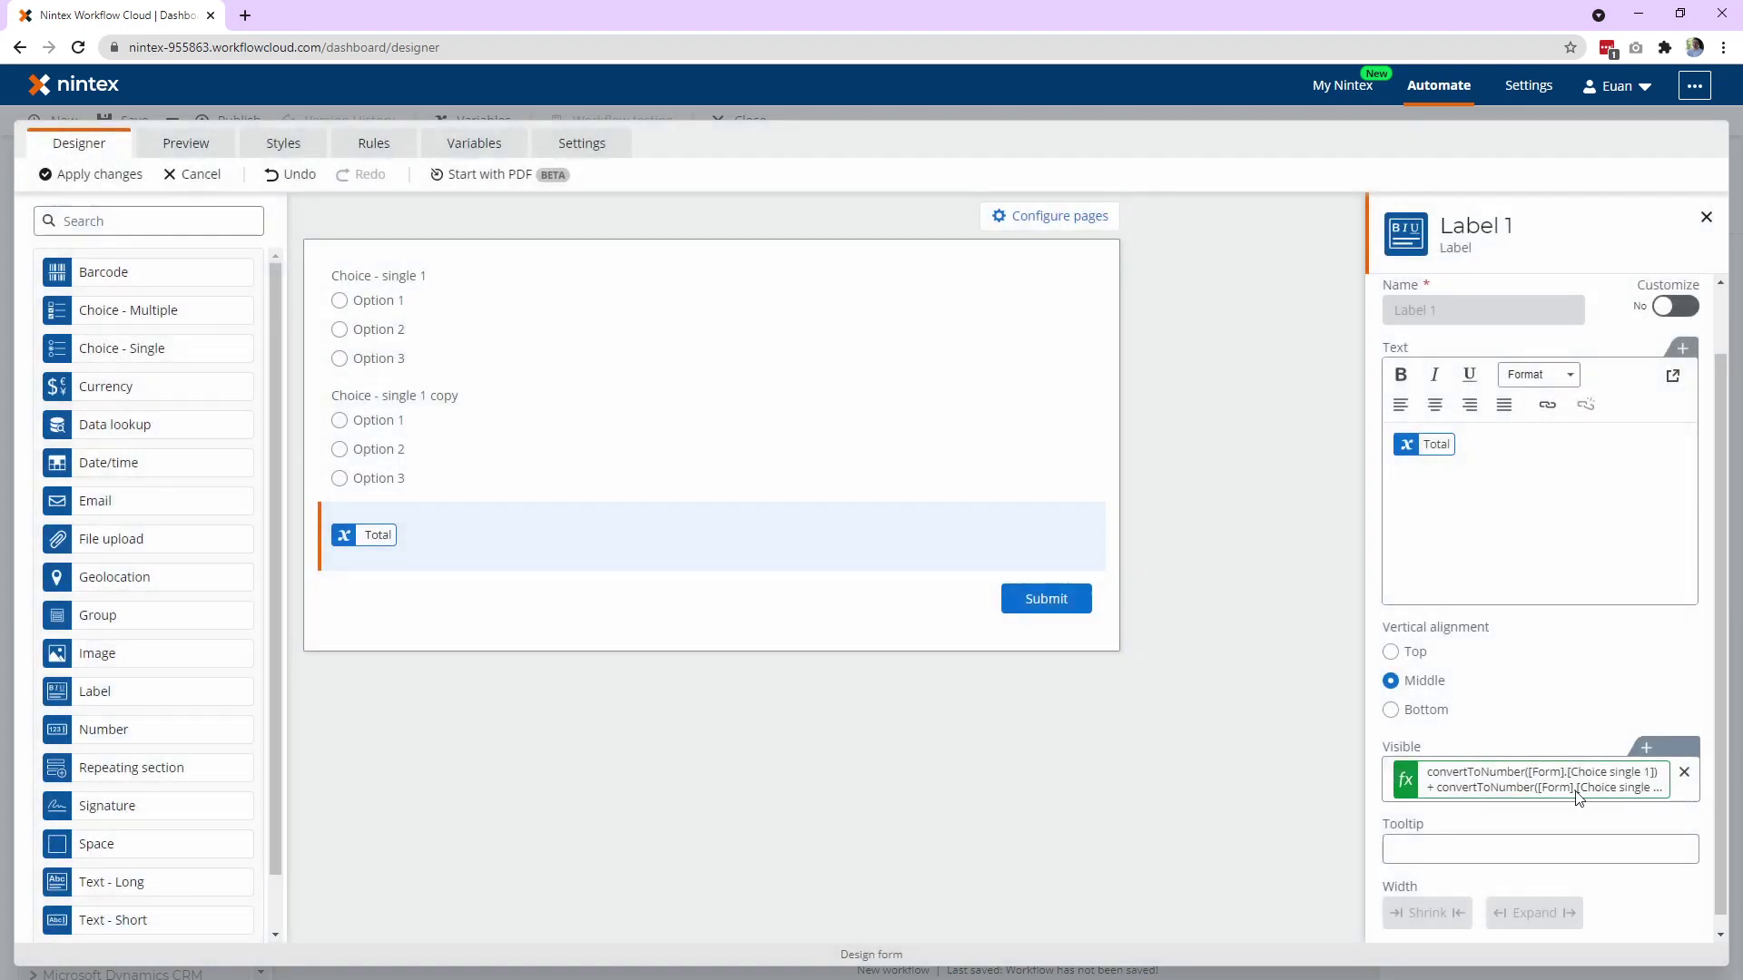
{"action": "left_click", "coordinate": [200, 148]}
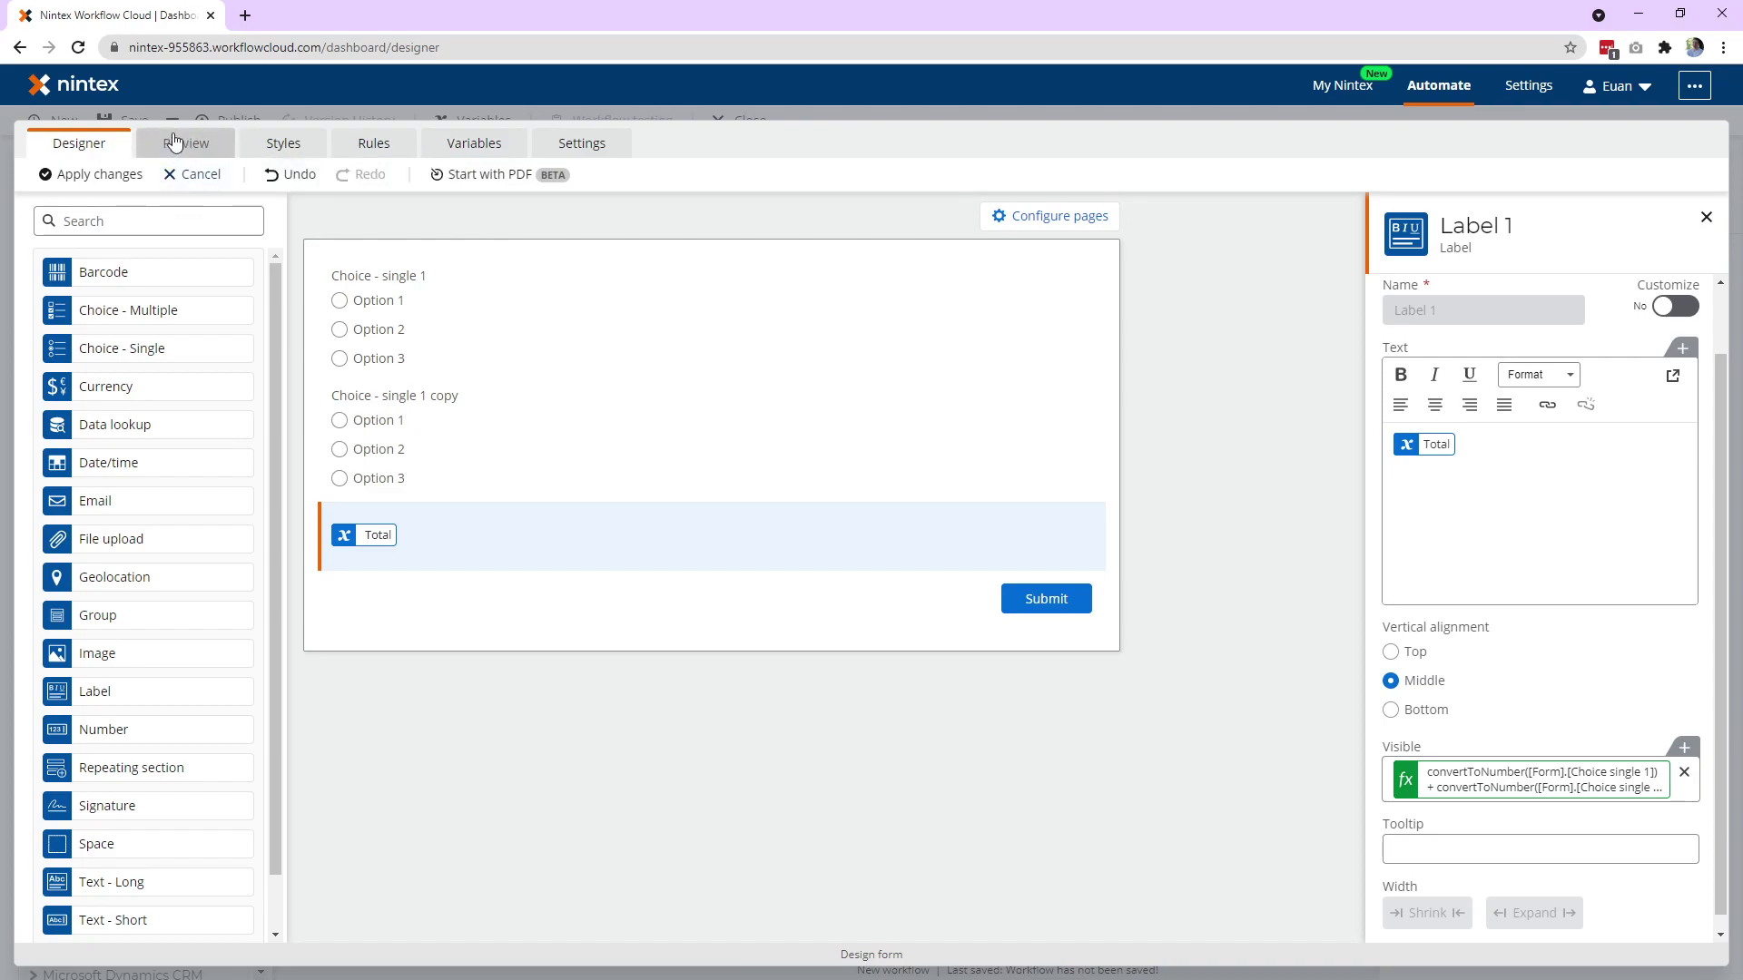
{"action": "left_click", "coordinate": [541, 303]}
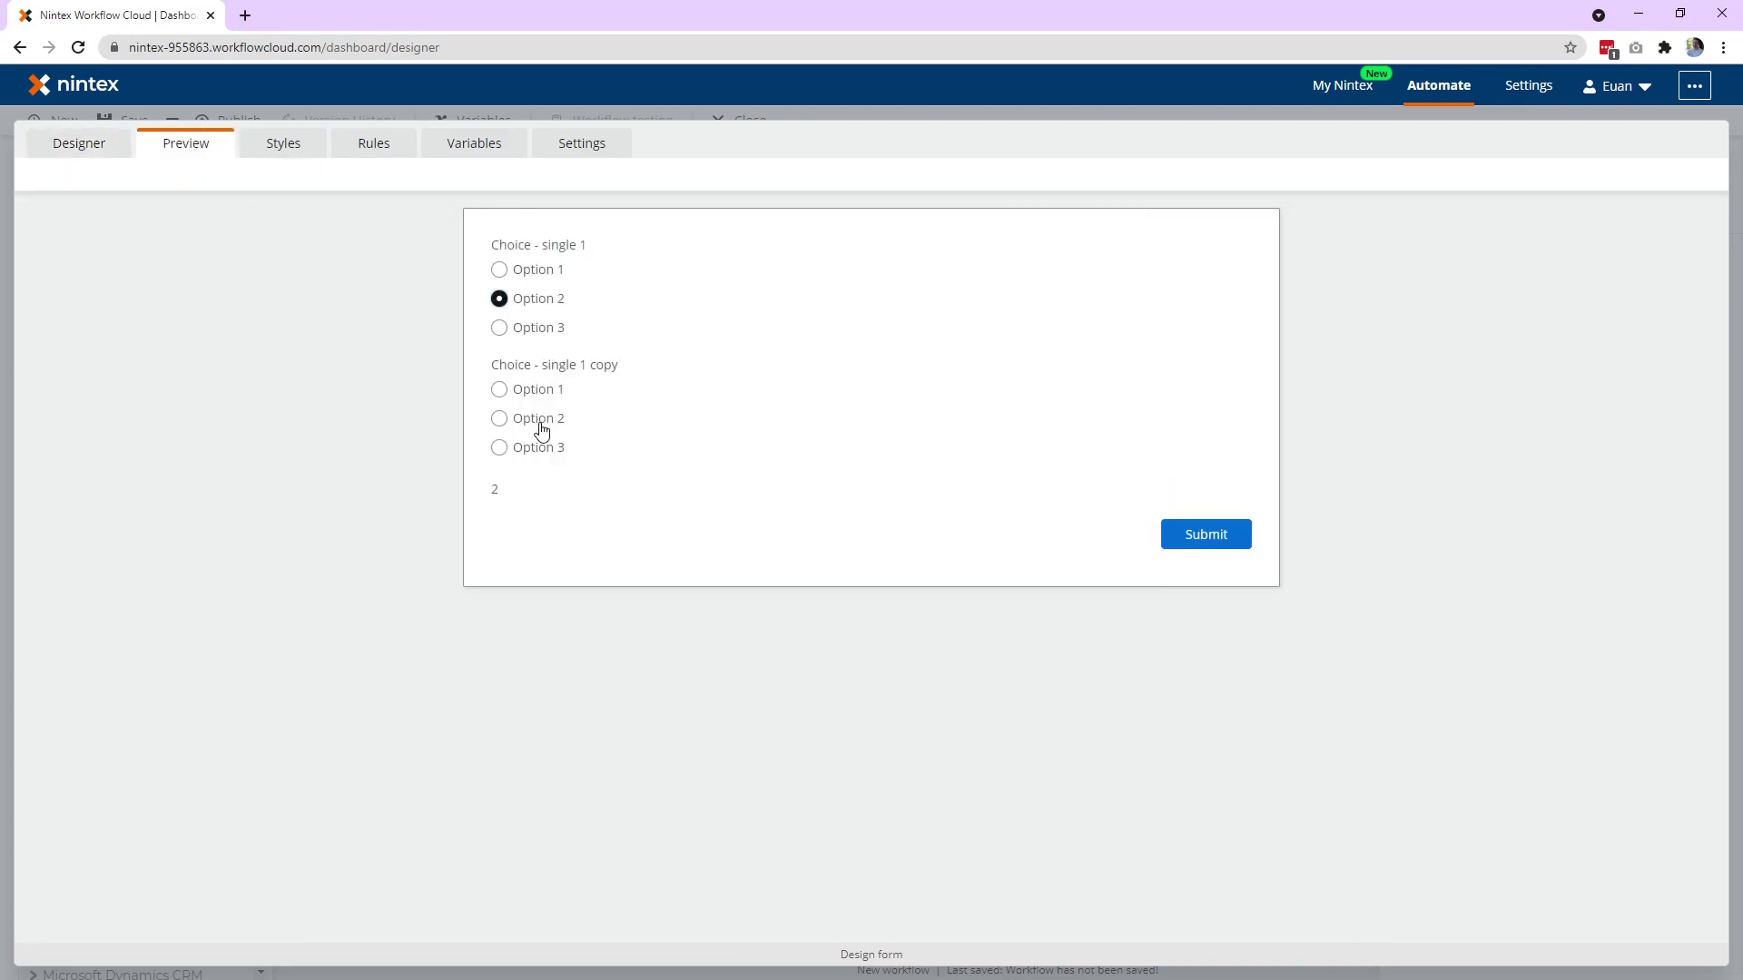
{"action": "left_click", "coordinate": [539, 420]}
{"action": "left_click", "coordinate": [380, 148]}
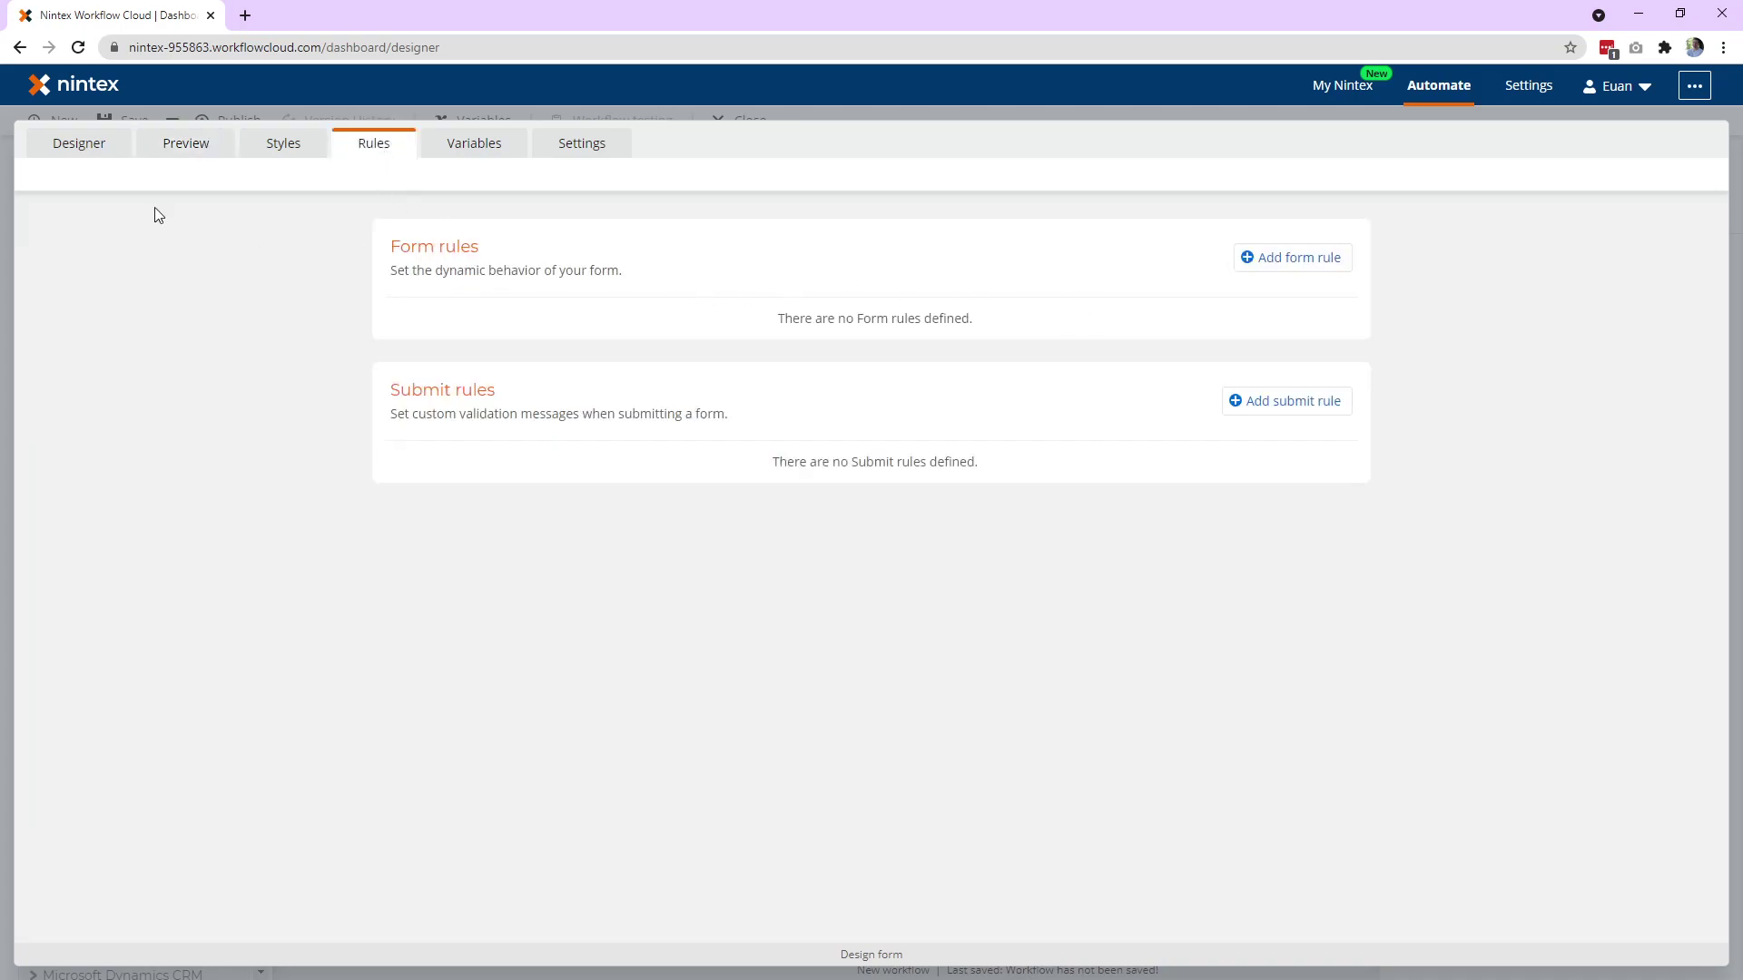
{"action": "left_click", "coordinate": [87, 145]}
{"action": "left_click", "coordinate": [424, 518]}
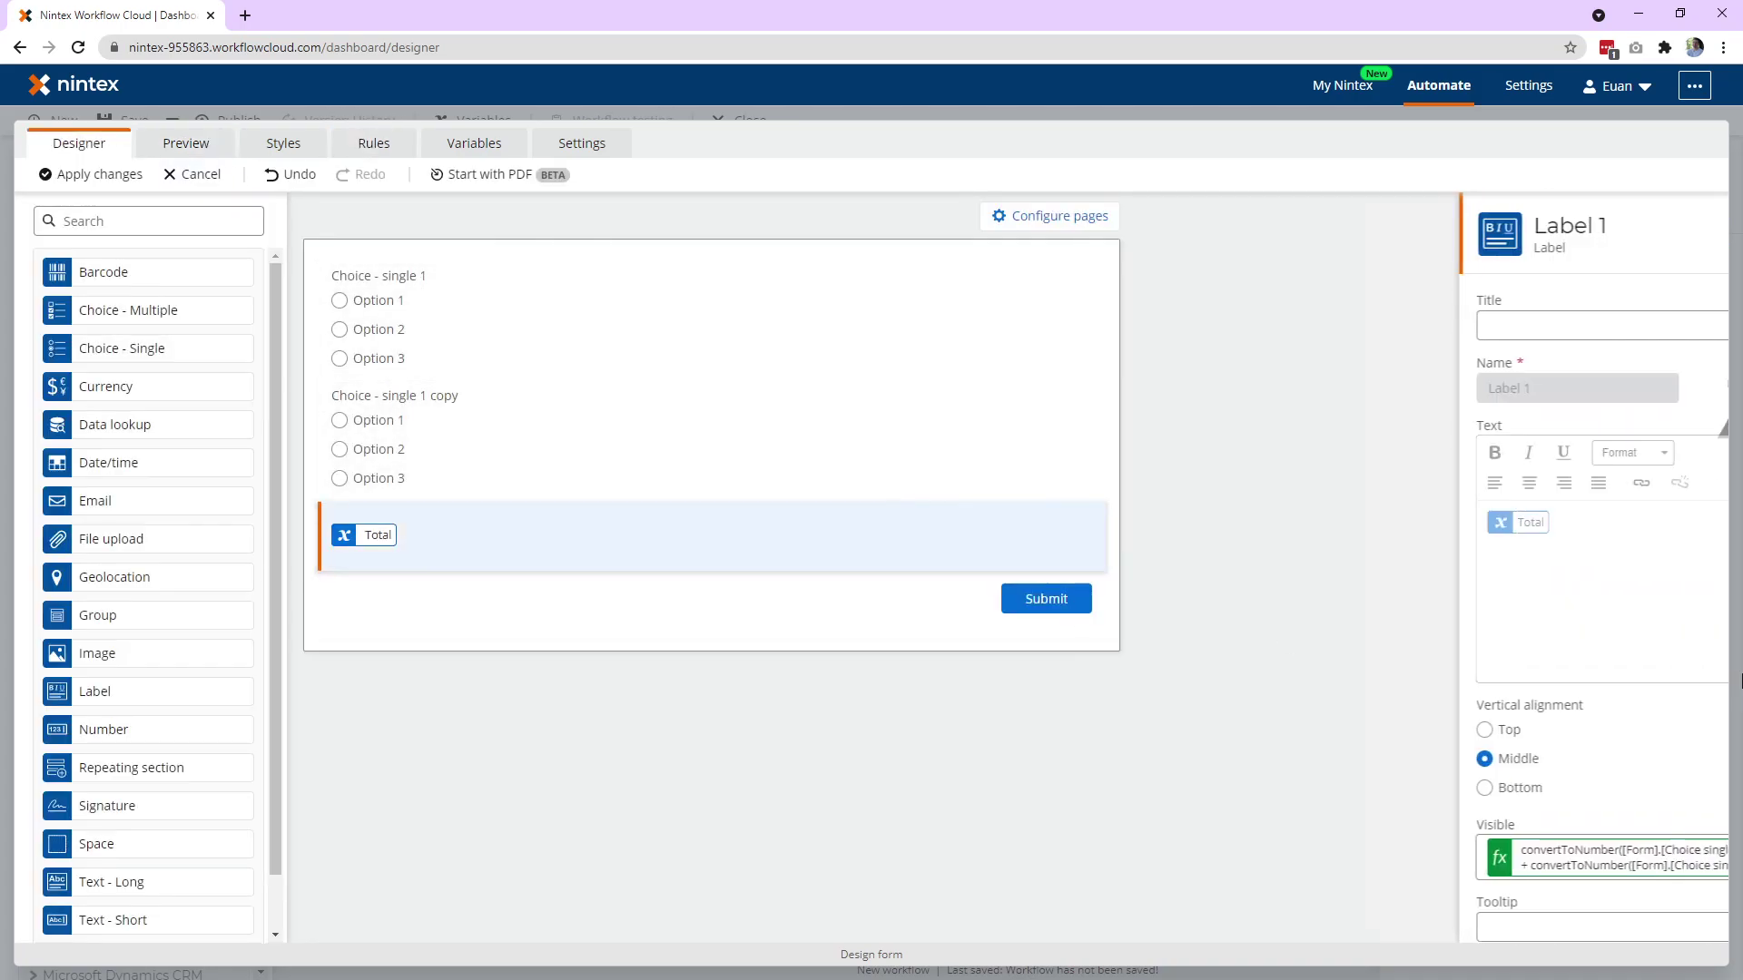
{"action": "left_click", "coordinate": [1537, 857]}
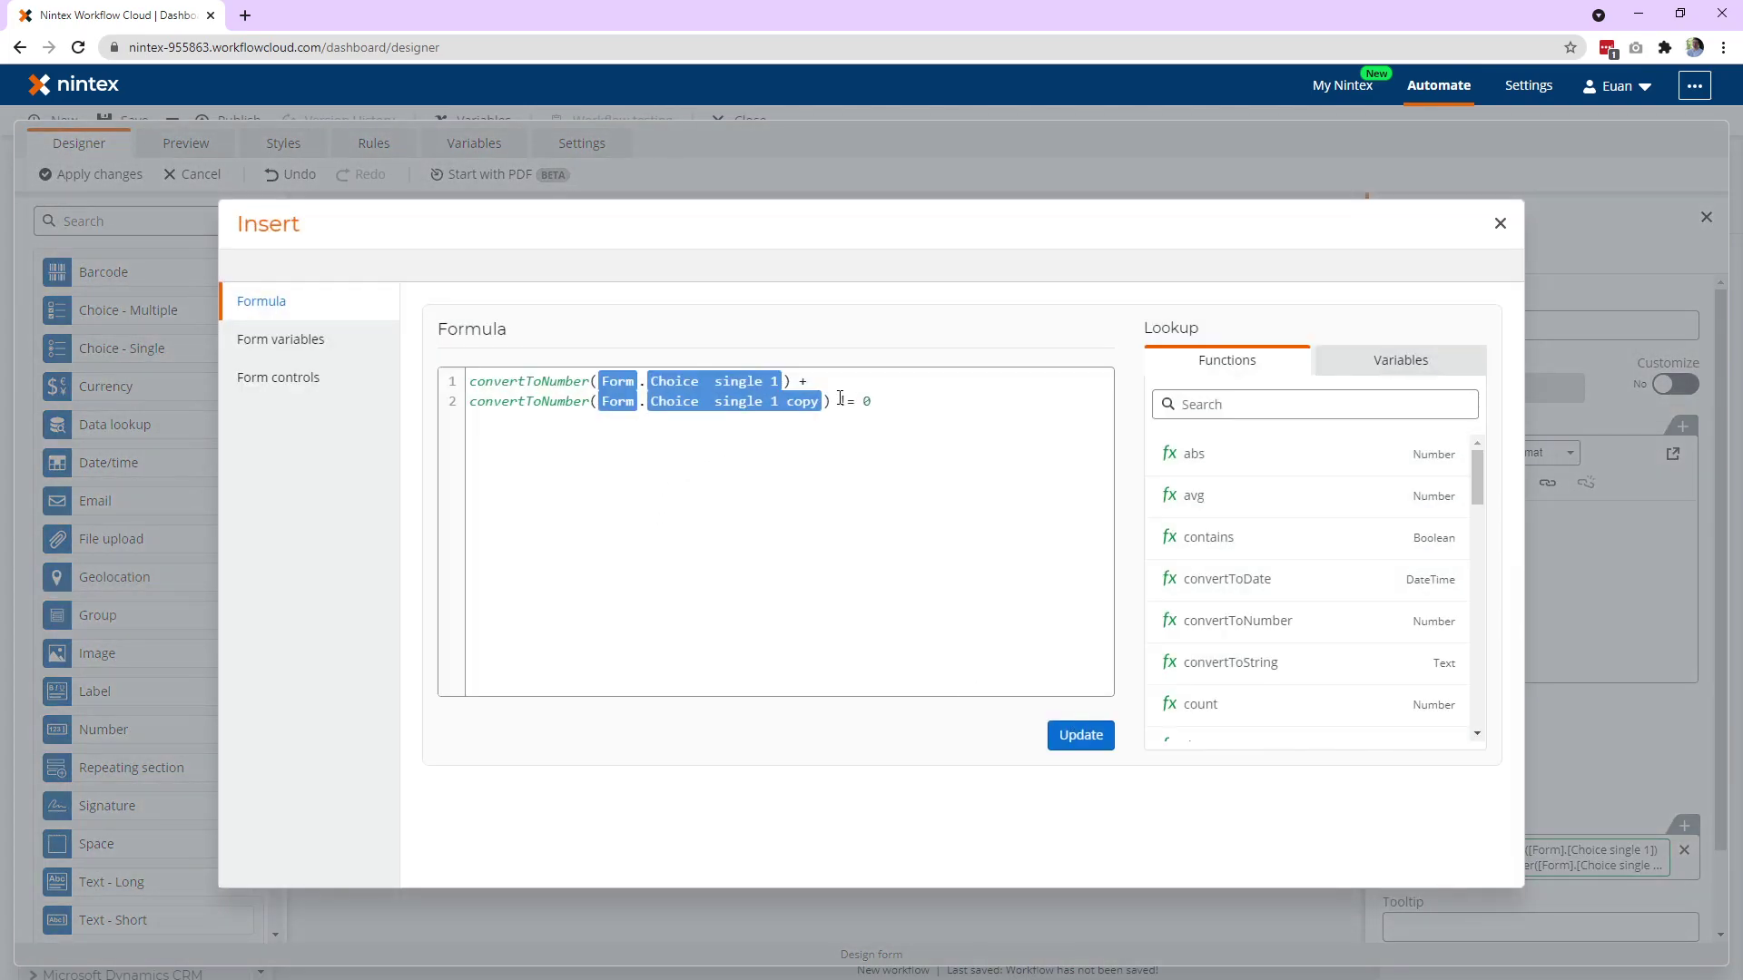
{"action": "left_click_drag", "start_coordinate": [830, 401], "coordinate": [438, 363]}
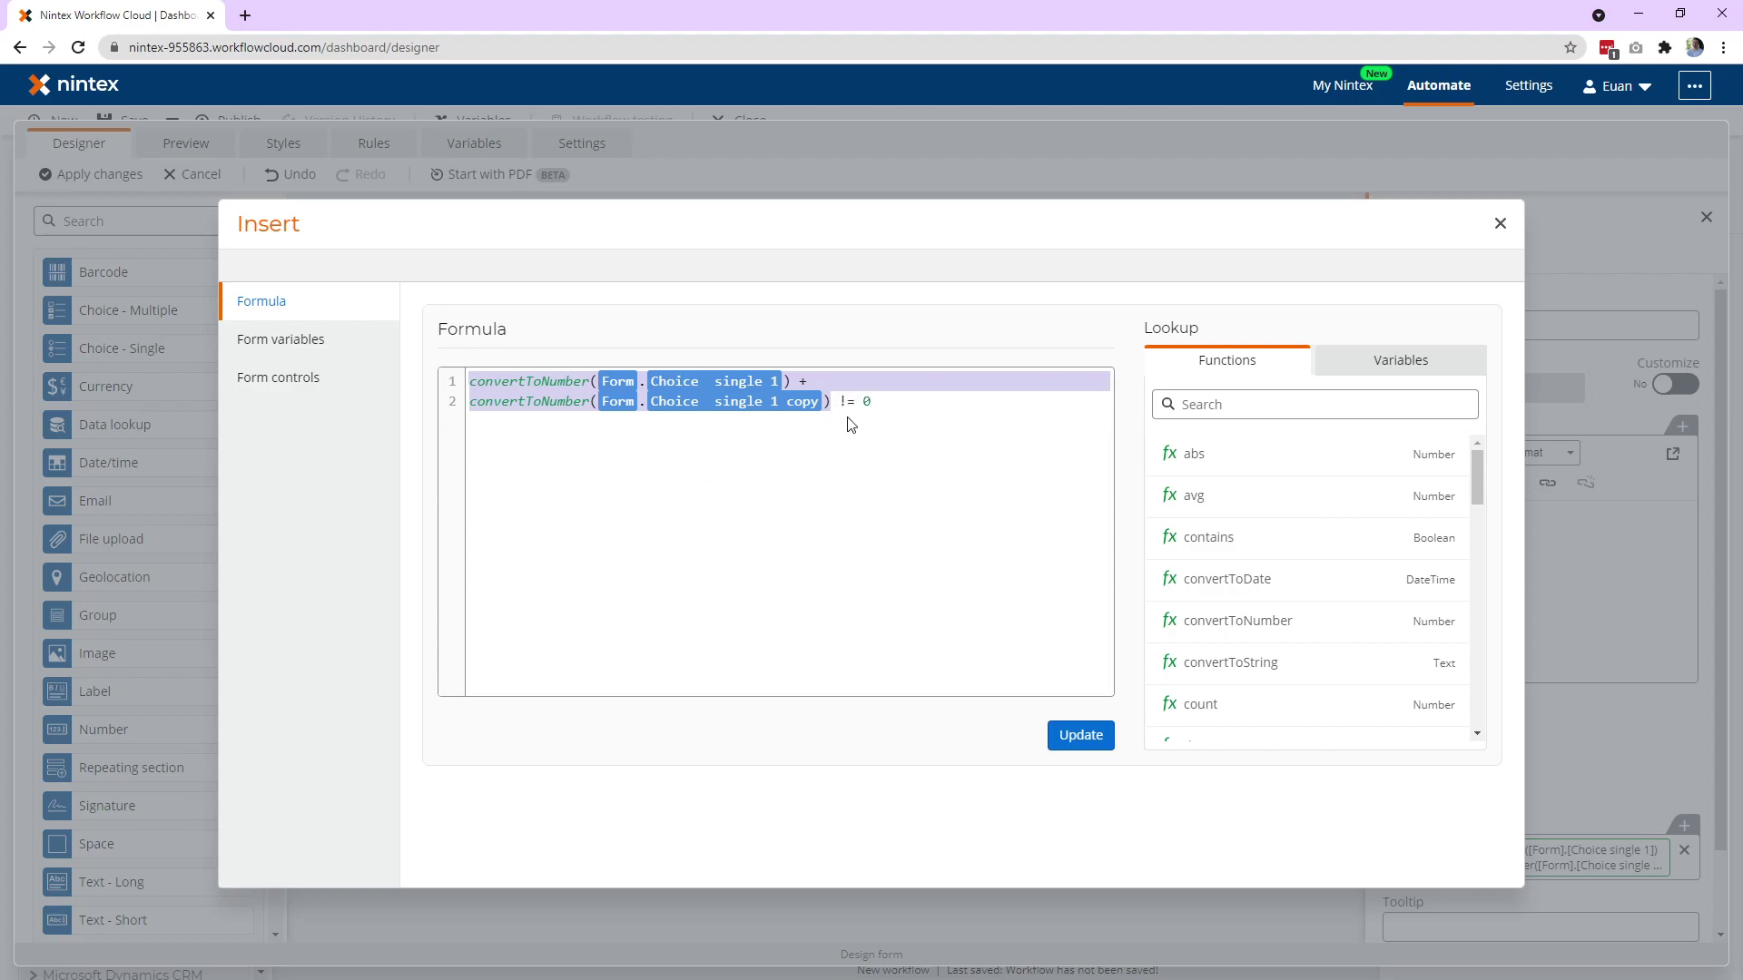
{"action": "left_click", "coordinate": [1085, 735]}
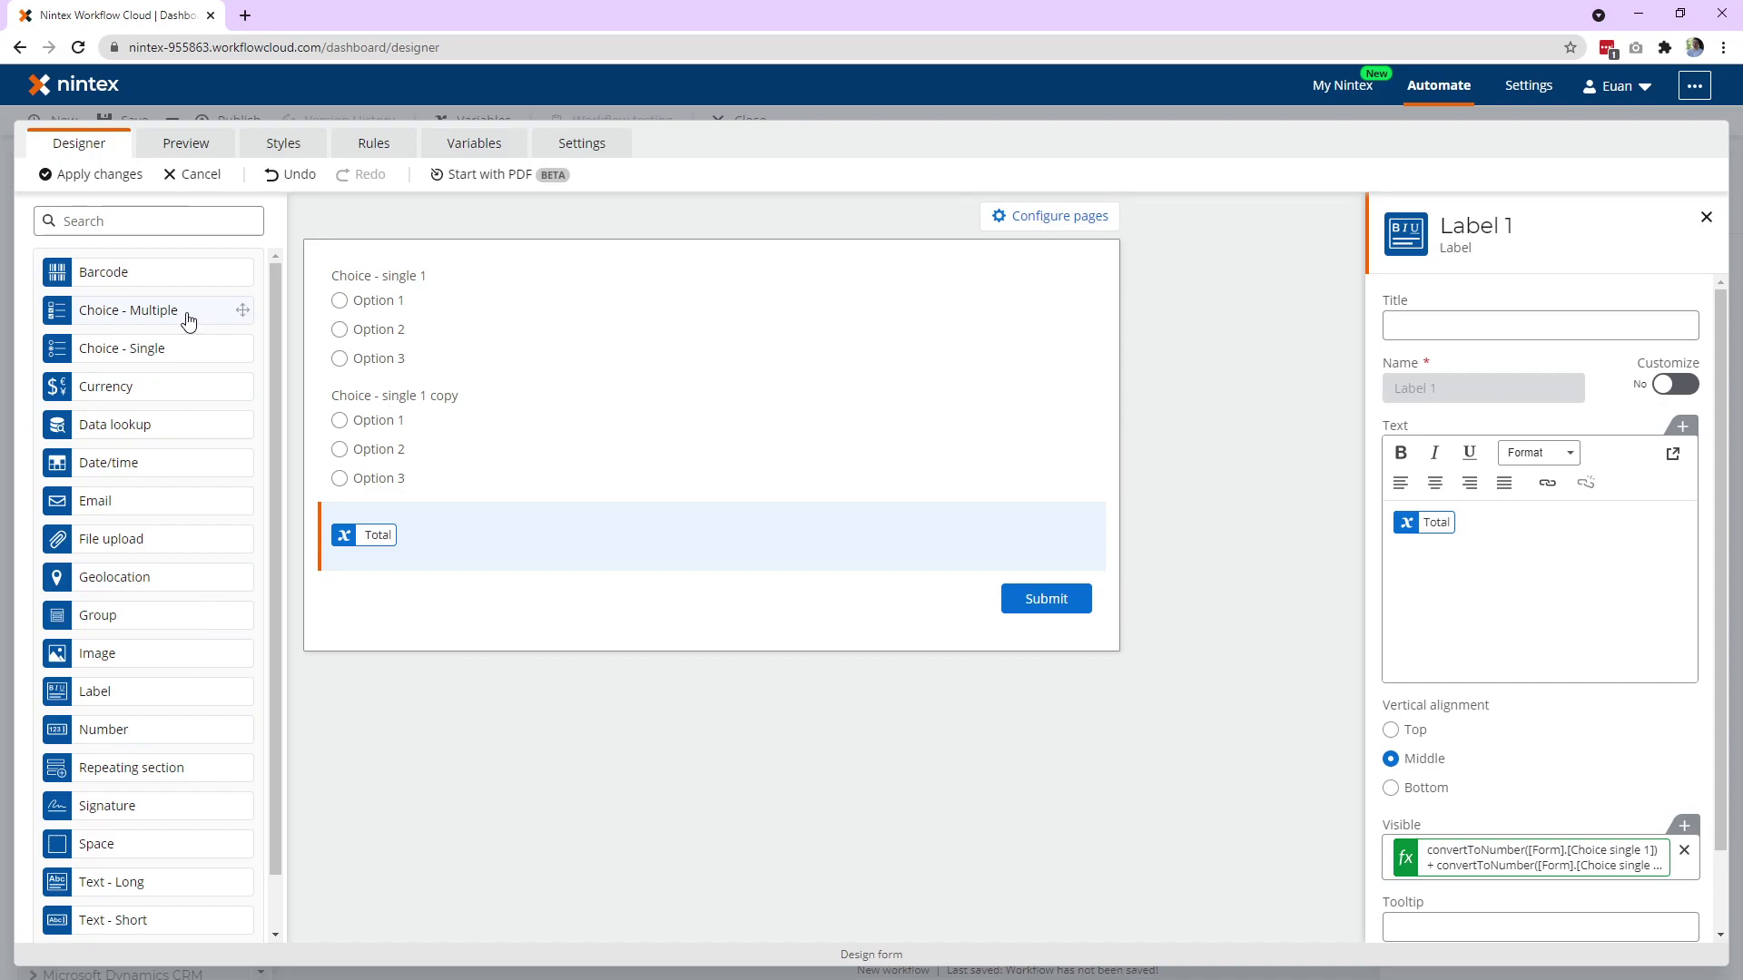
Add Choice - multiple 1 above the Total label with options 'Option 1|1, Option 2|2, Option 3|3'
{"action": "left_click_drag", "start_coordinate": [188, 318], "coordinate": [508, 524]}
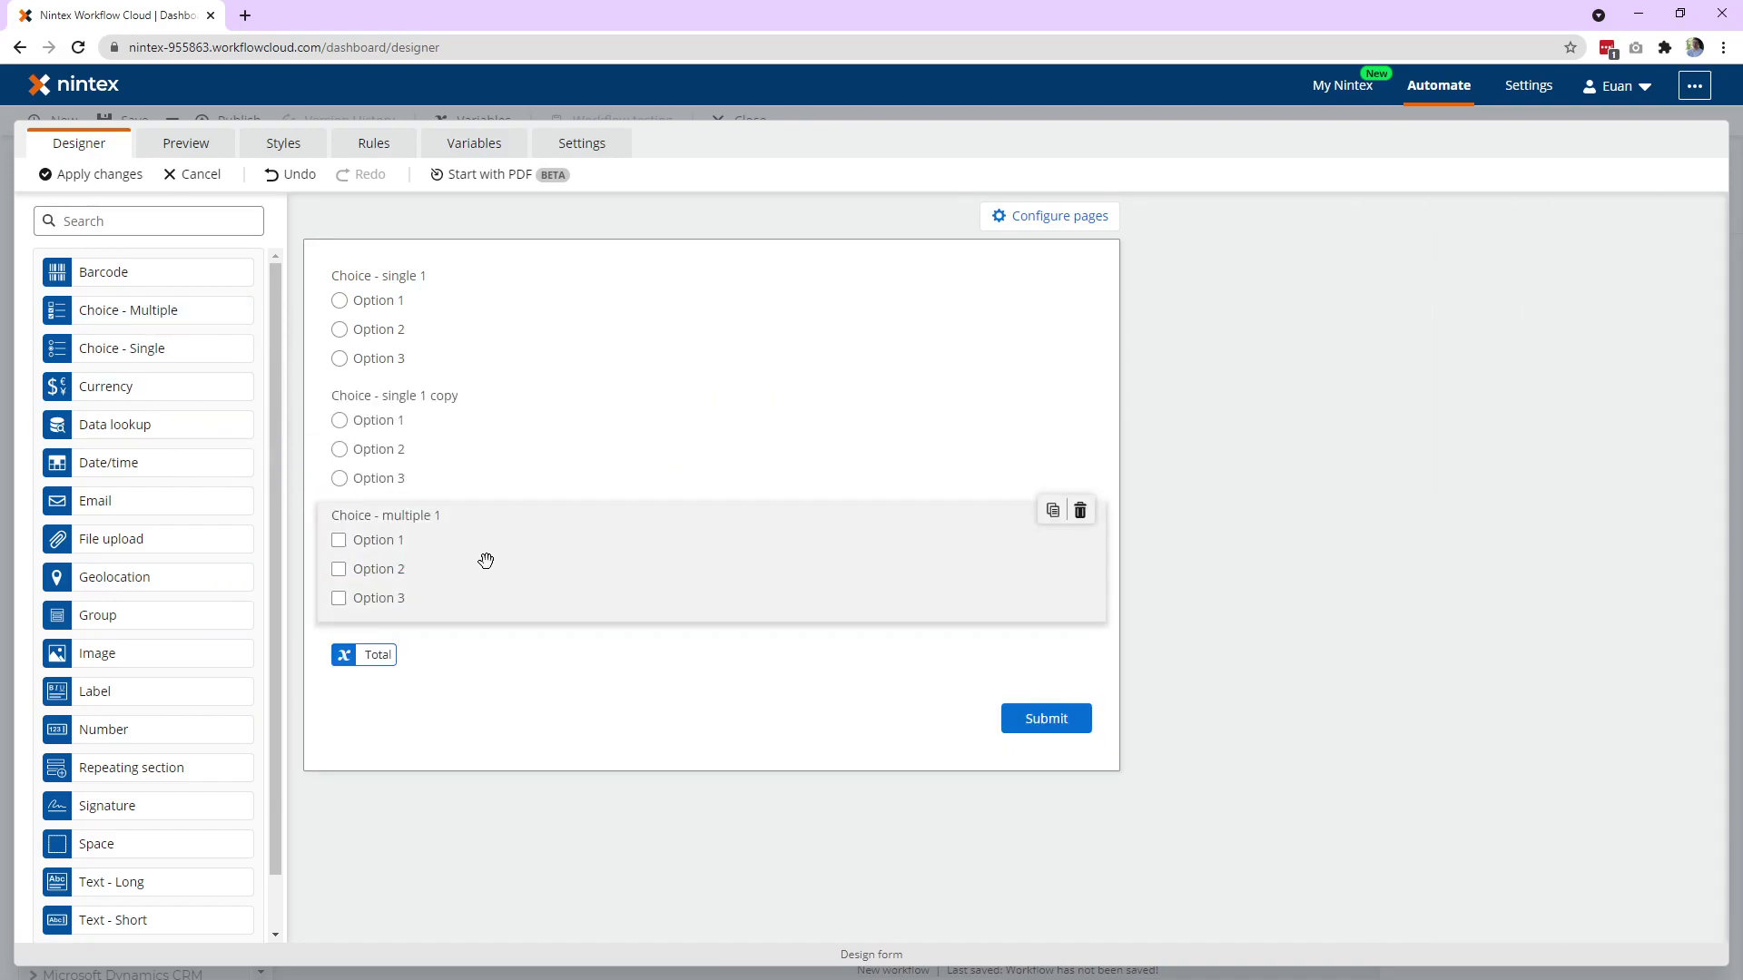
{"action": "left_click", "coordinate": [440, 327]}
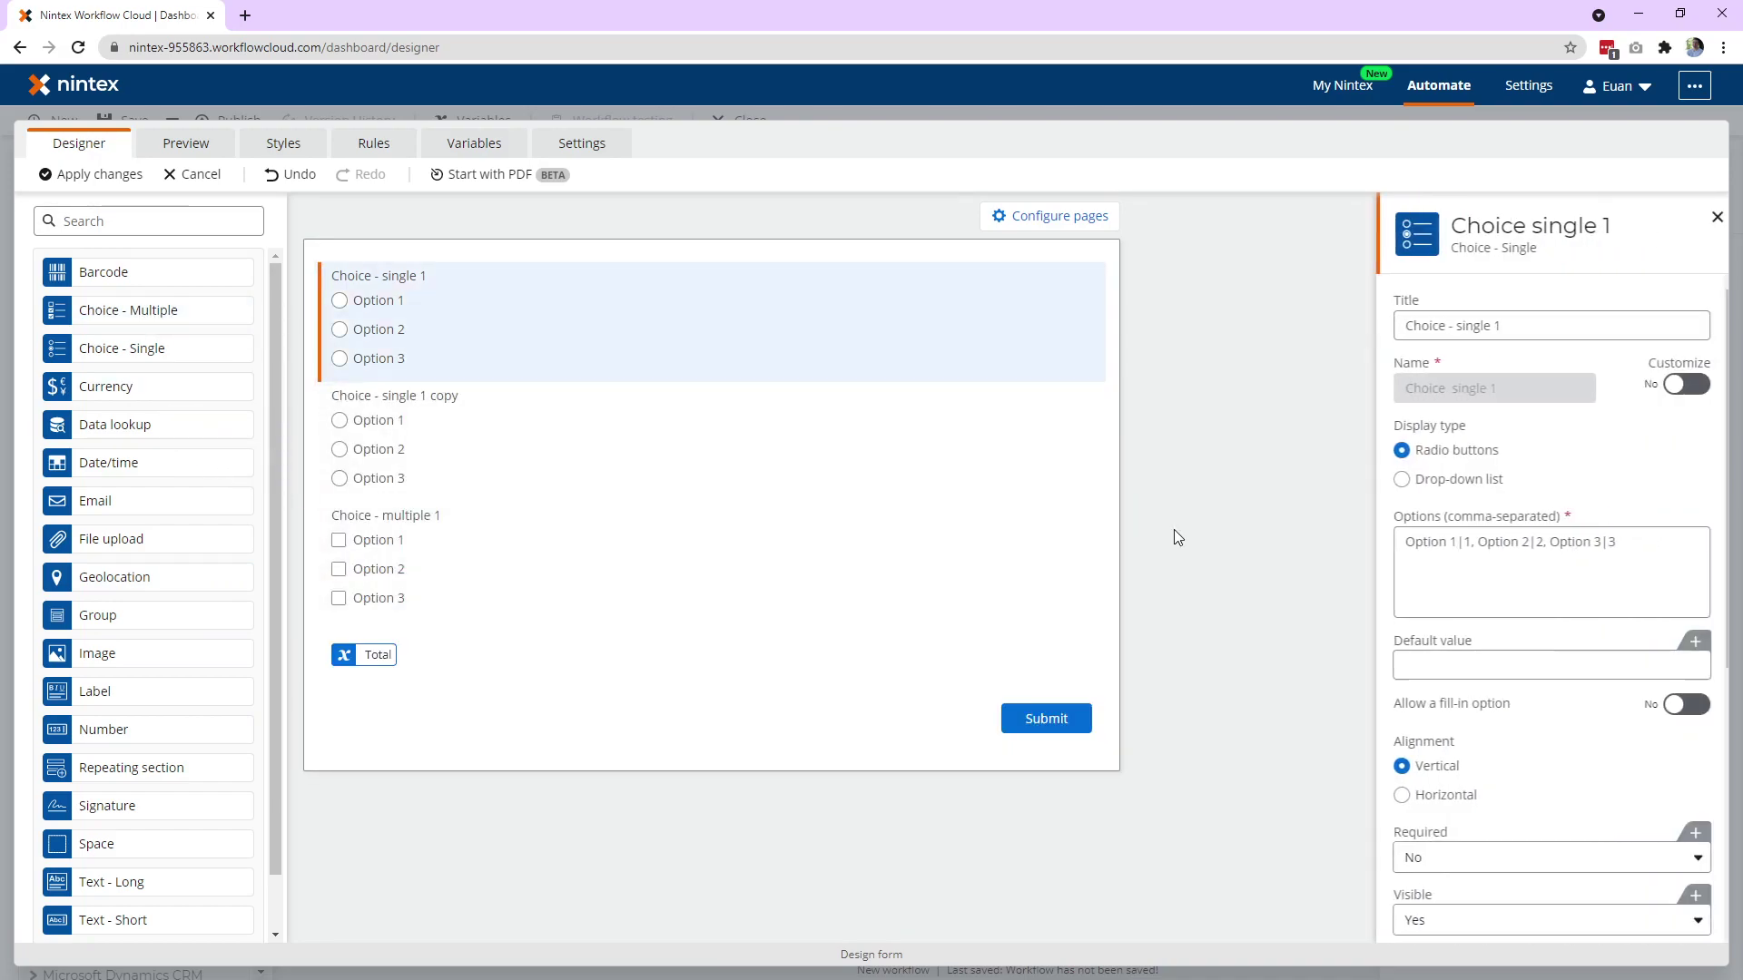
{"action": "left_click", "coordinate": [642, 571]}
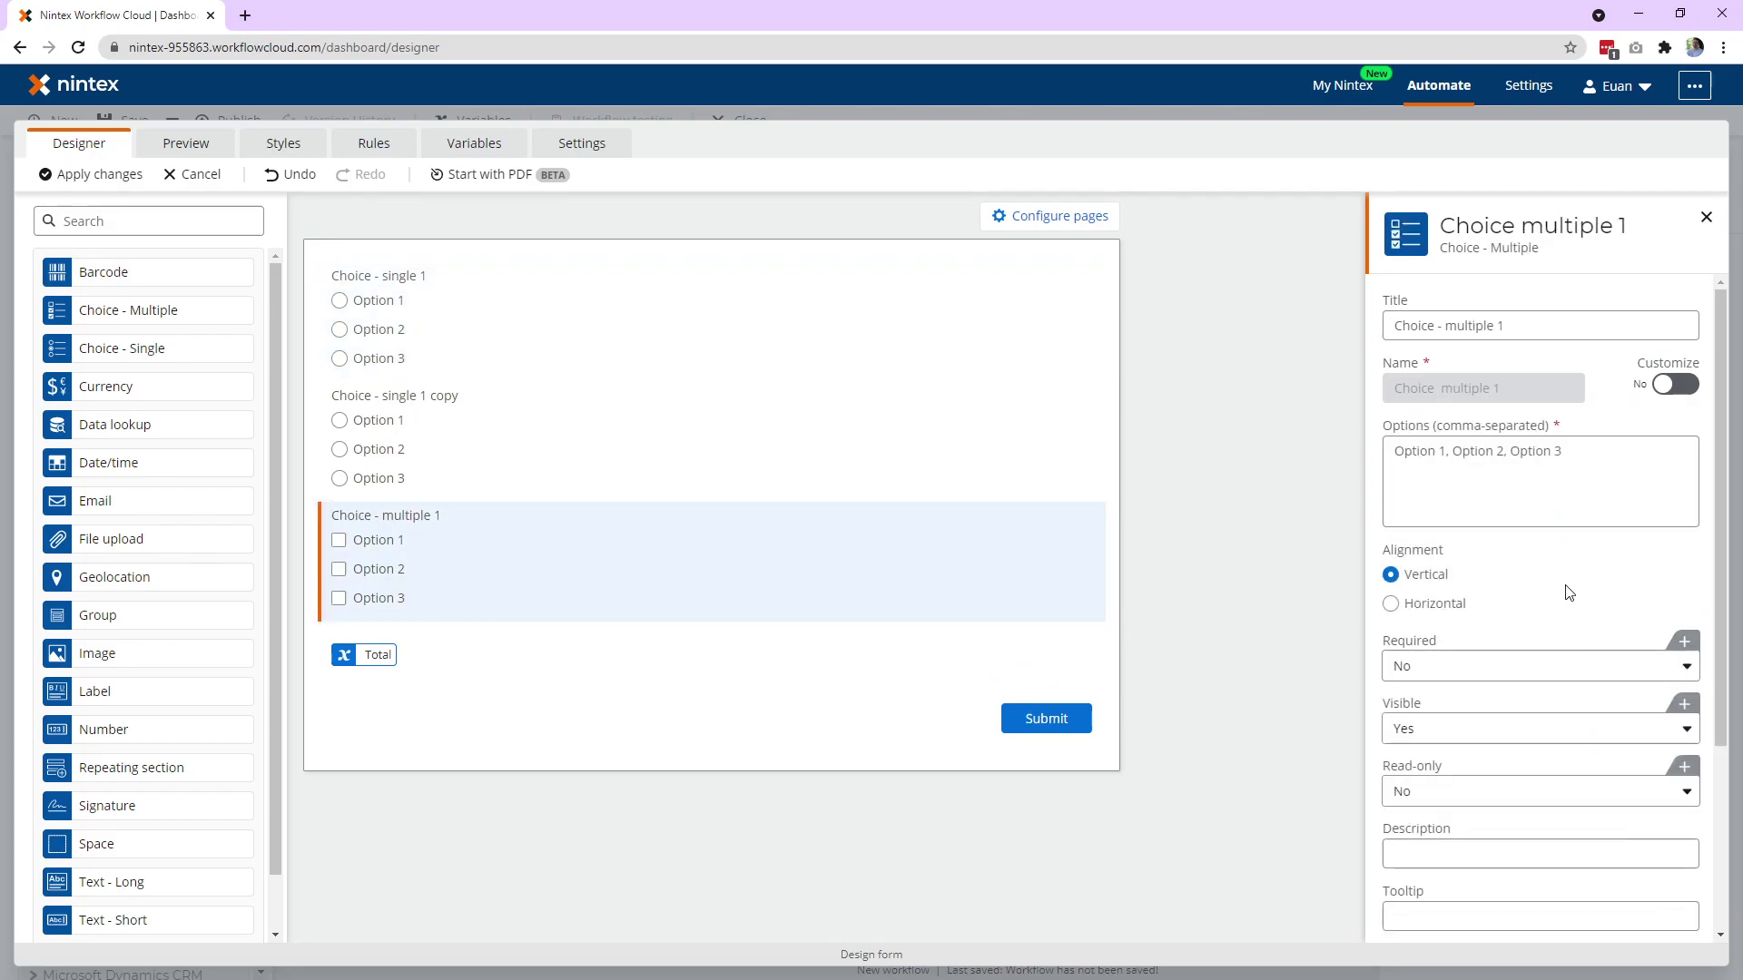
{"action": "left_click", "coordinate": [1398, 480]}
{"action": "key", "text": "ctrl+a"}
{"action": "type", "text": "Option 1|1, Option 2|2, Option 3|3"}
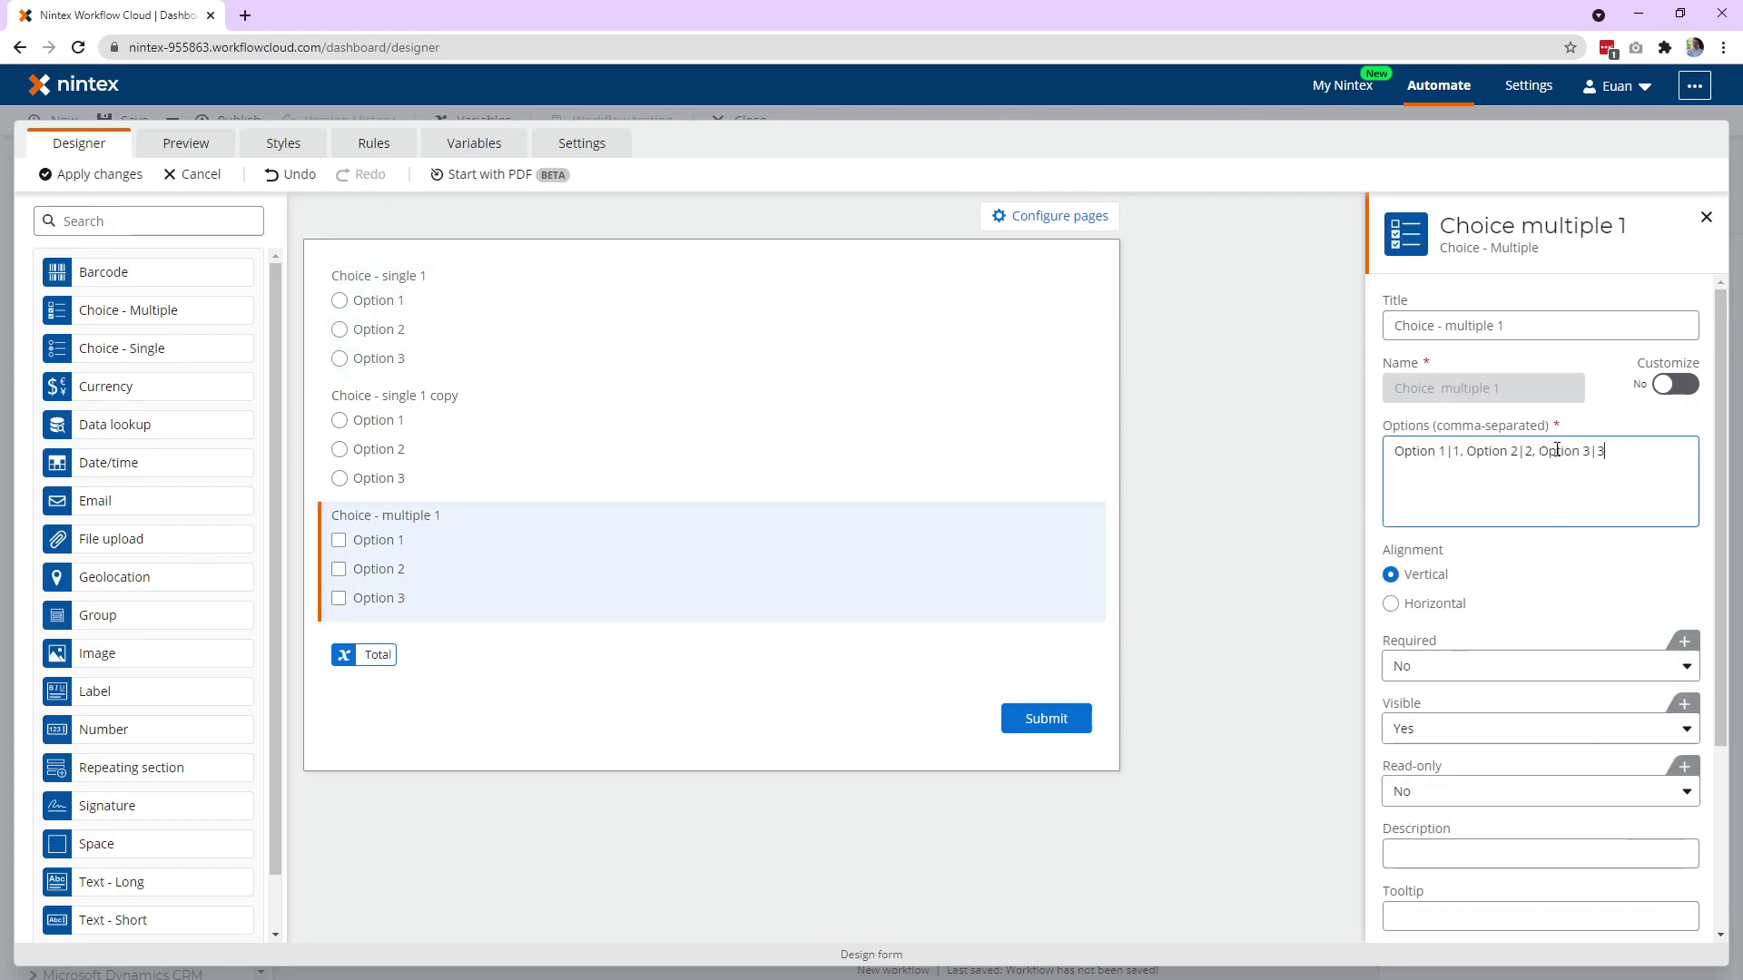
{"action": "mouse_move", "coordinate": [871, 523]}
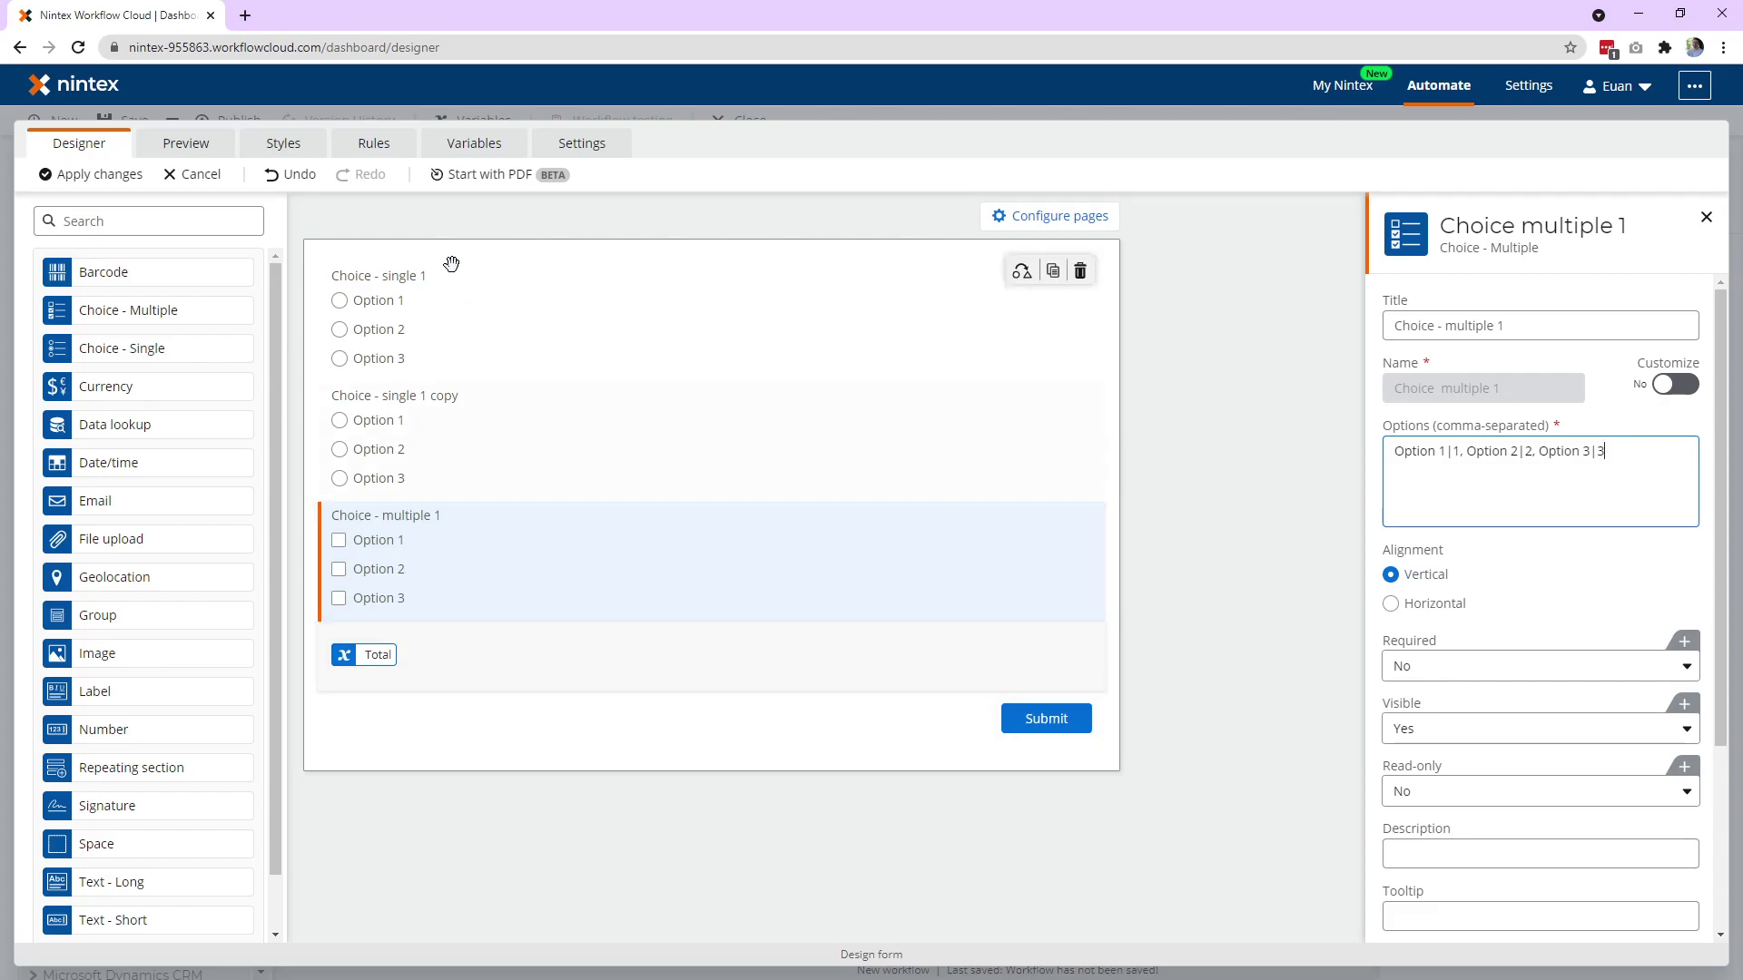
{"action": "left_click", "coordinate": [524, 645]}
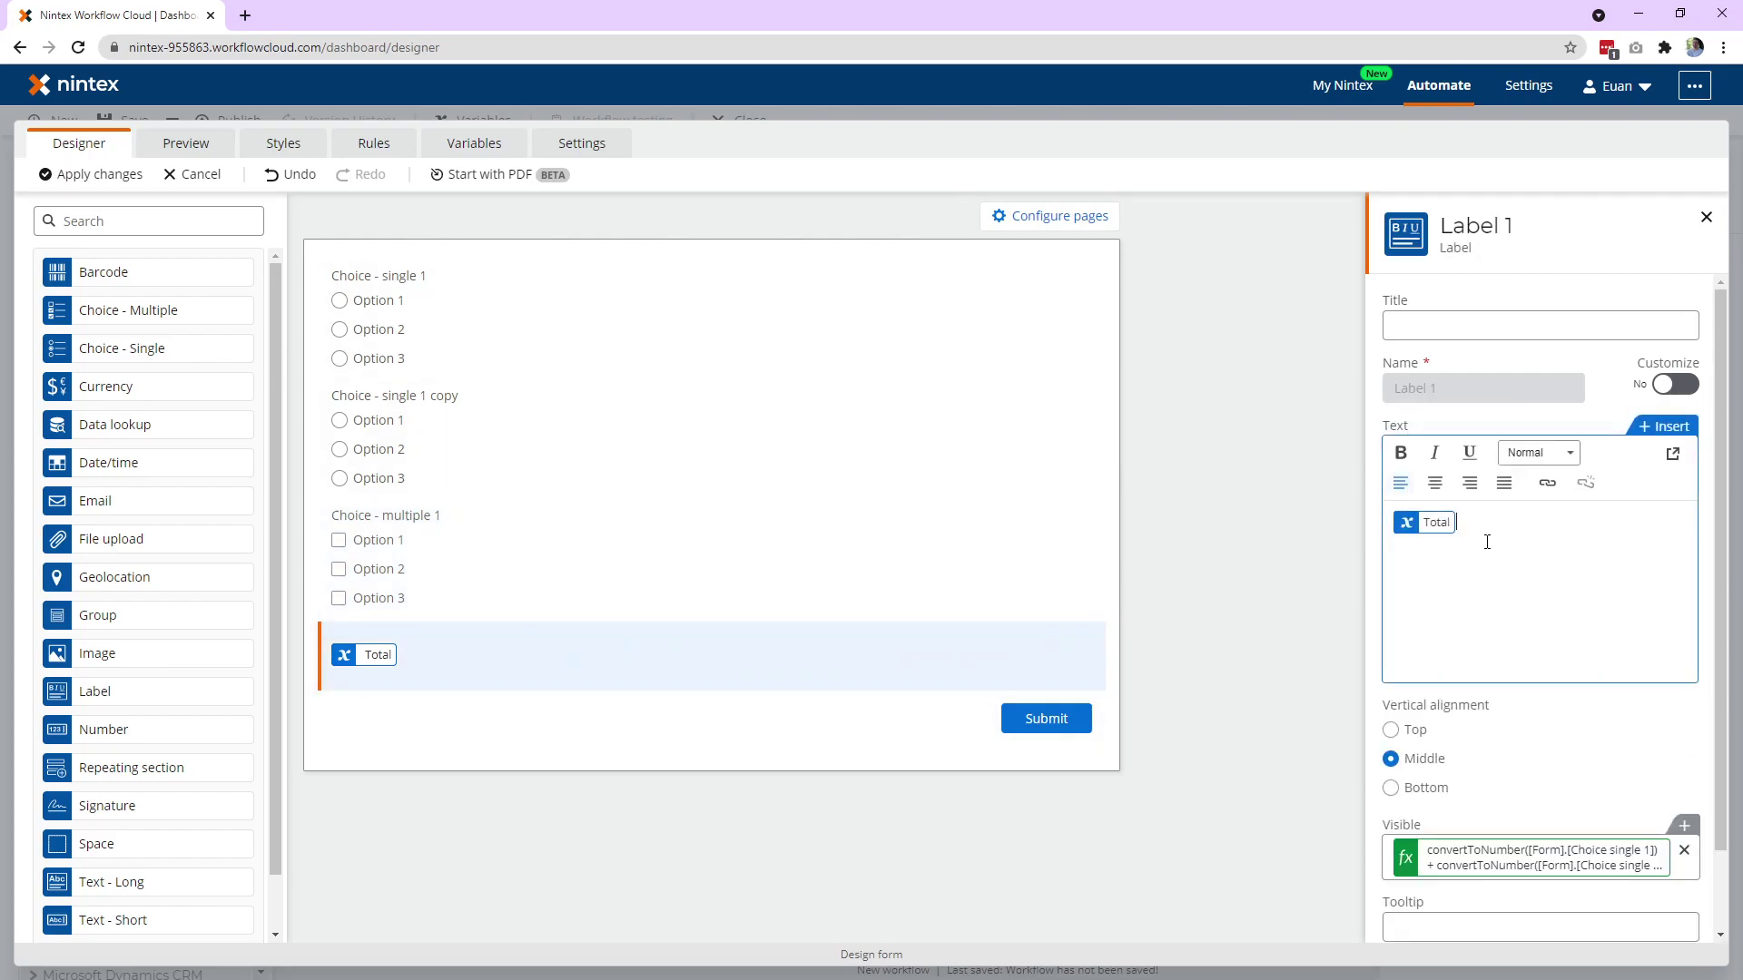
{"action": "left_click", "coordinate": [1664, 425]}
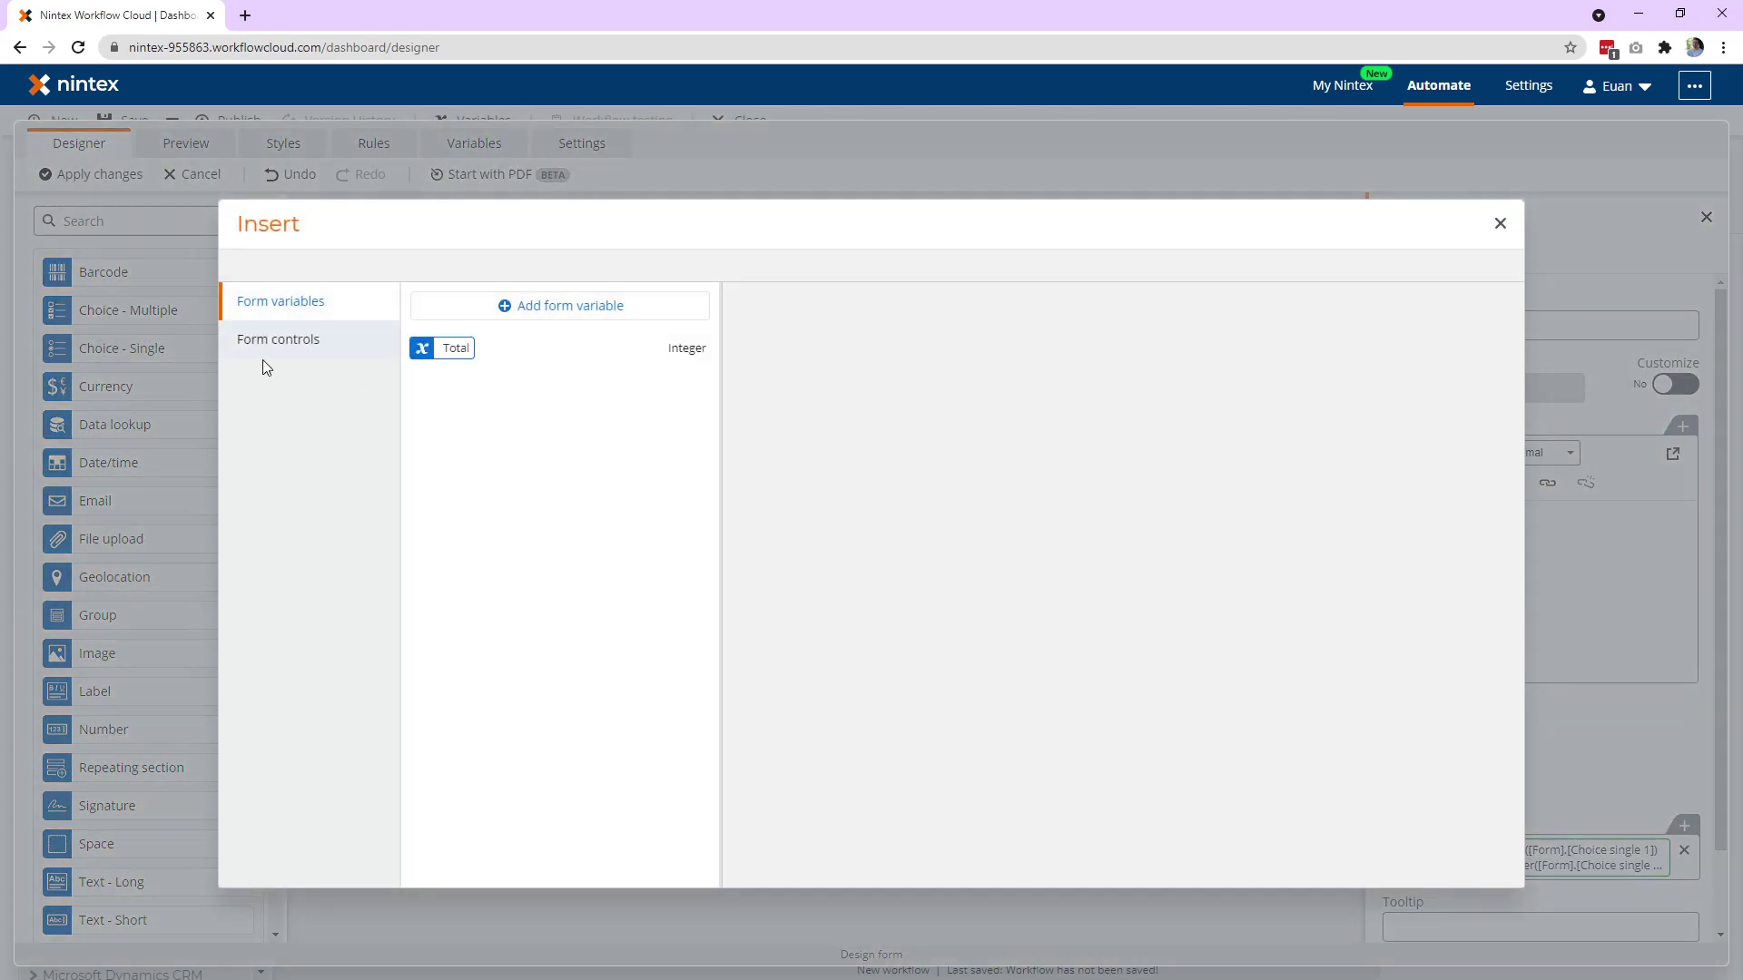
{"action": "left_click", "coordinate": [273, 341]}
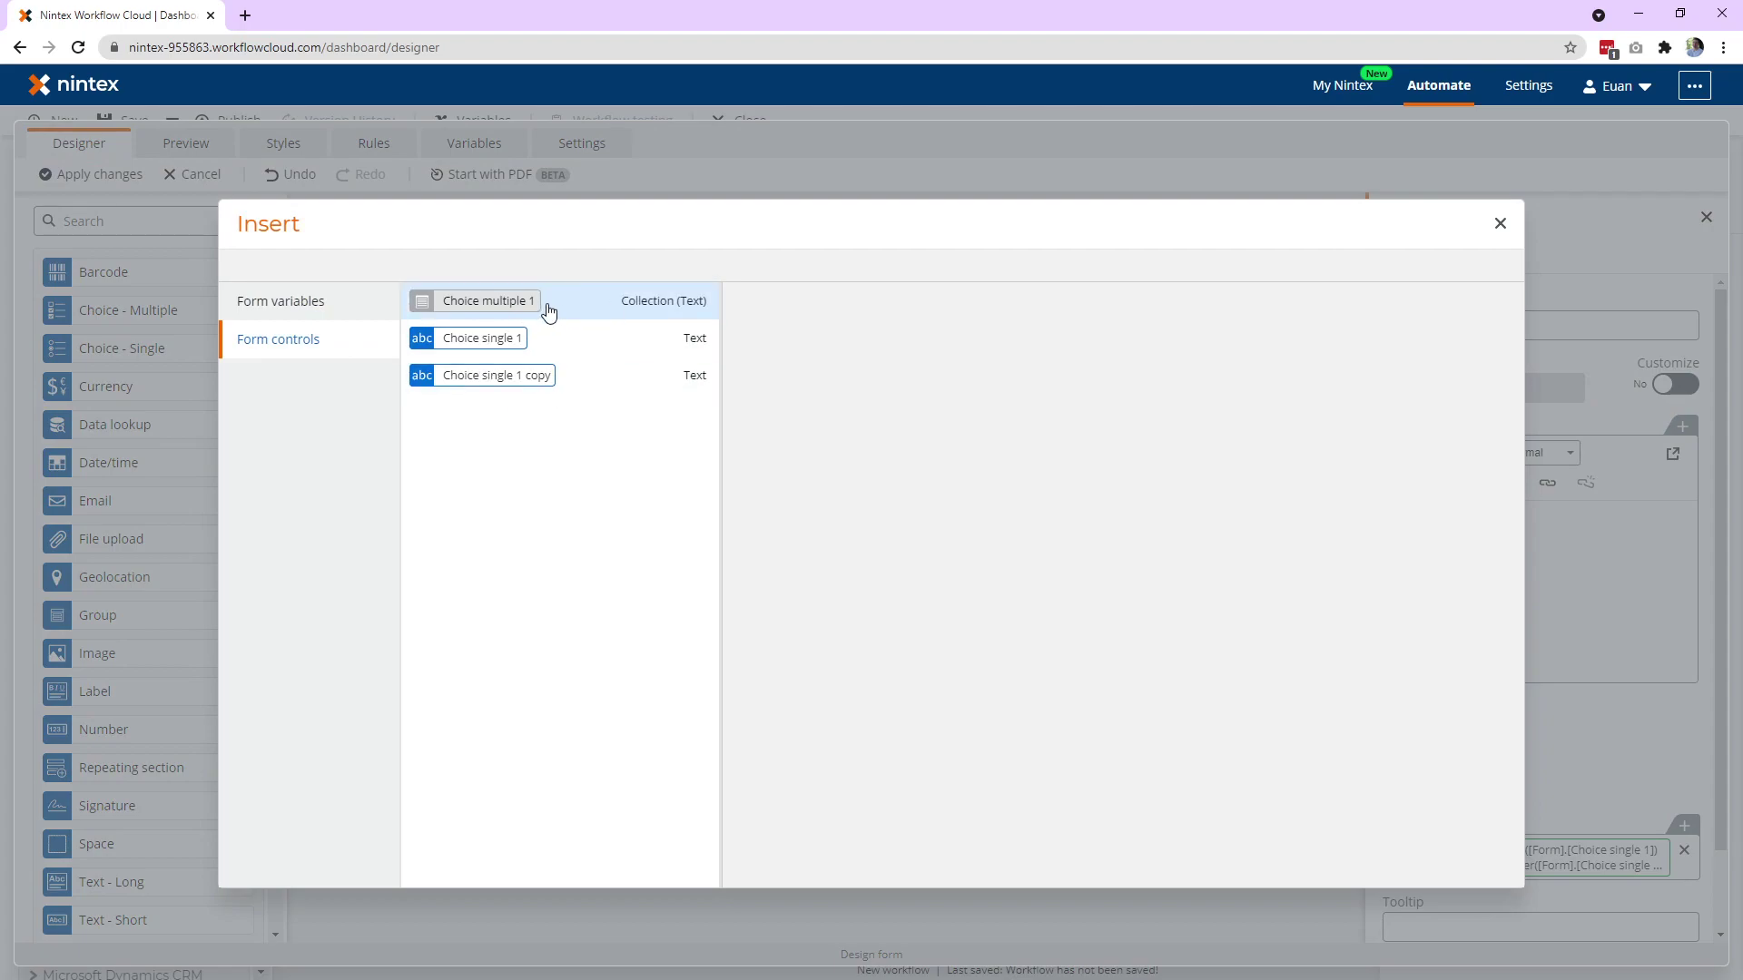
{"action": "left_click", "coordinate": [1499, 223]}
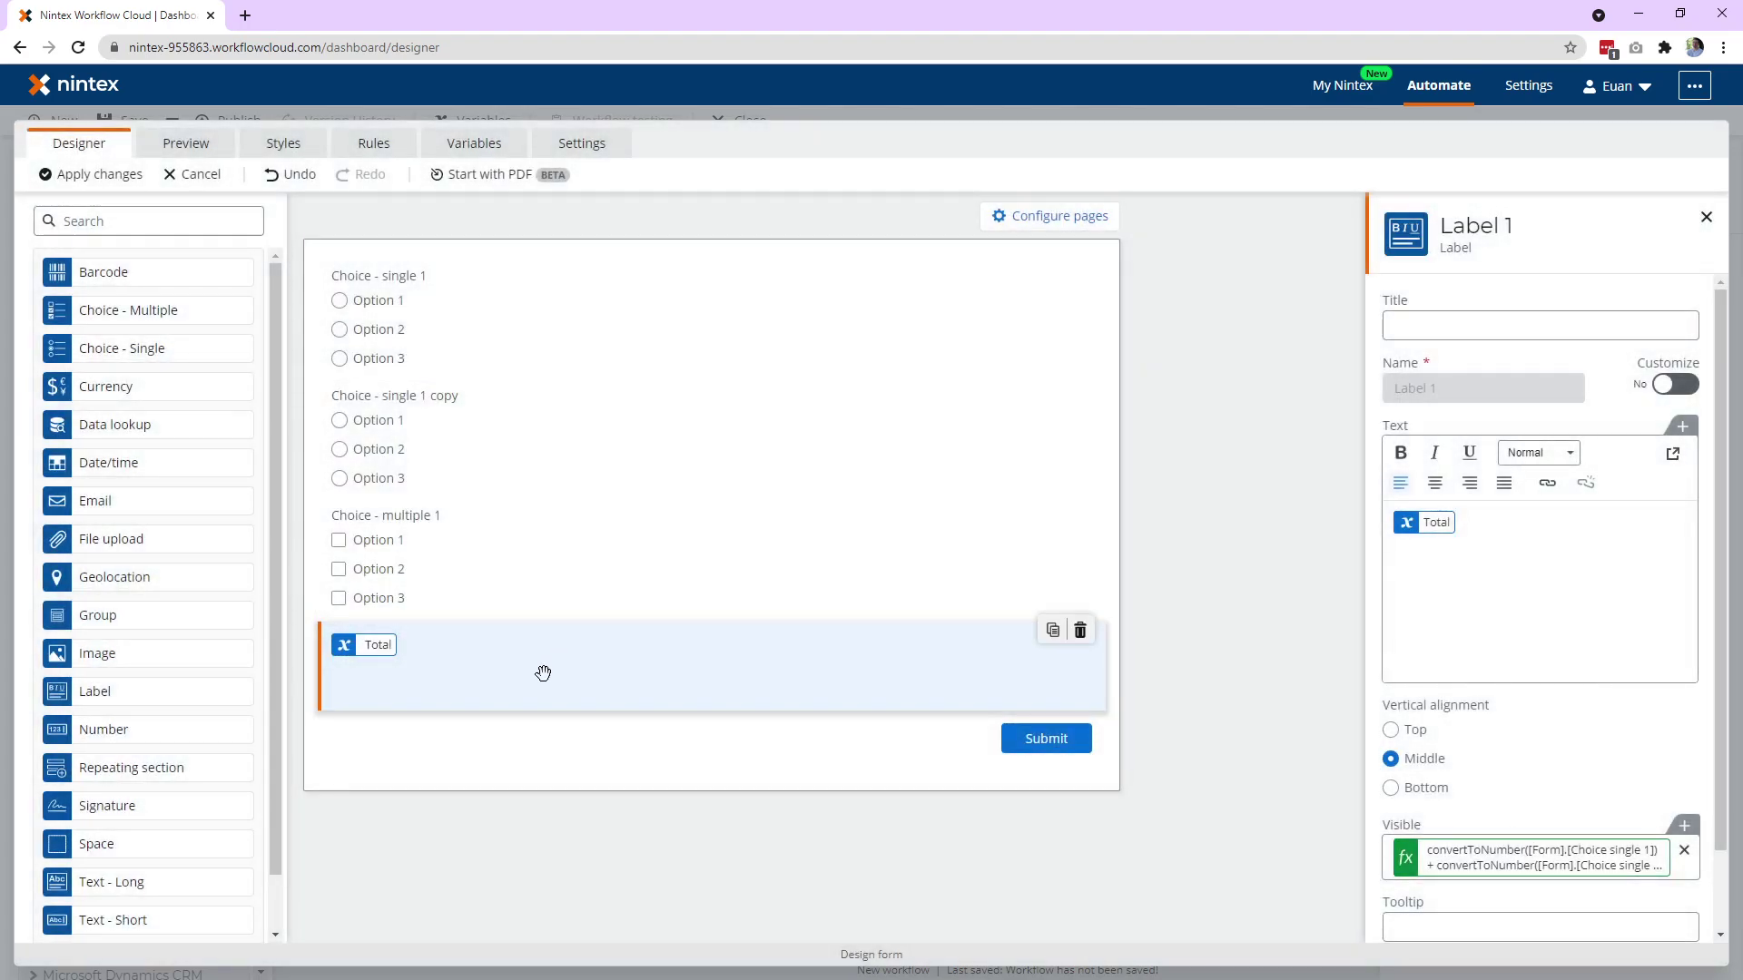
Create a form variable named Multi with value convertToString(Form.Choice multiple 1)
{"action": "left_click", "coordinate": [476, 147]}
{"action": "left_click", "coordinate": [1307, 257]}
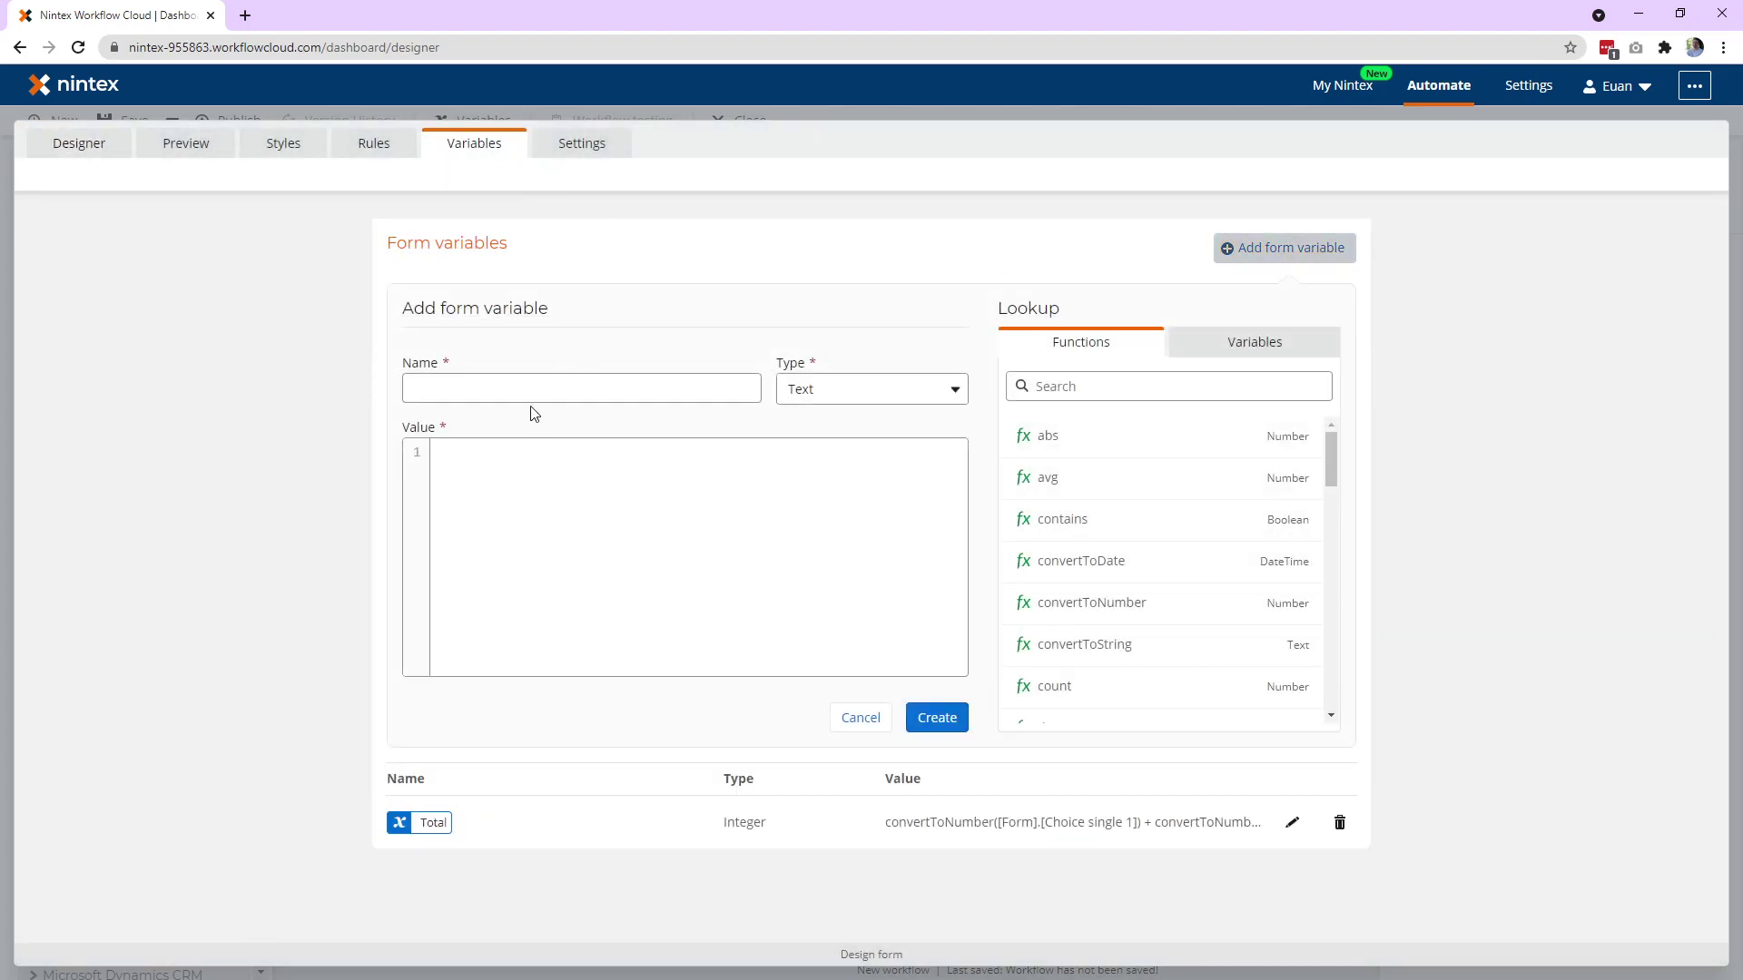
{"action": "left_click", "coordinate": [531, 390]}
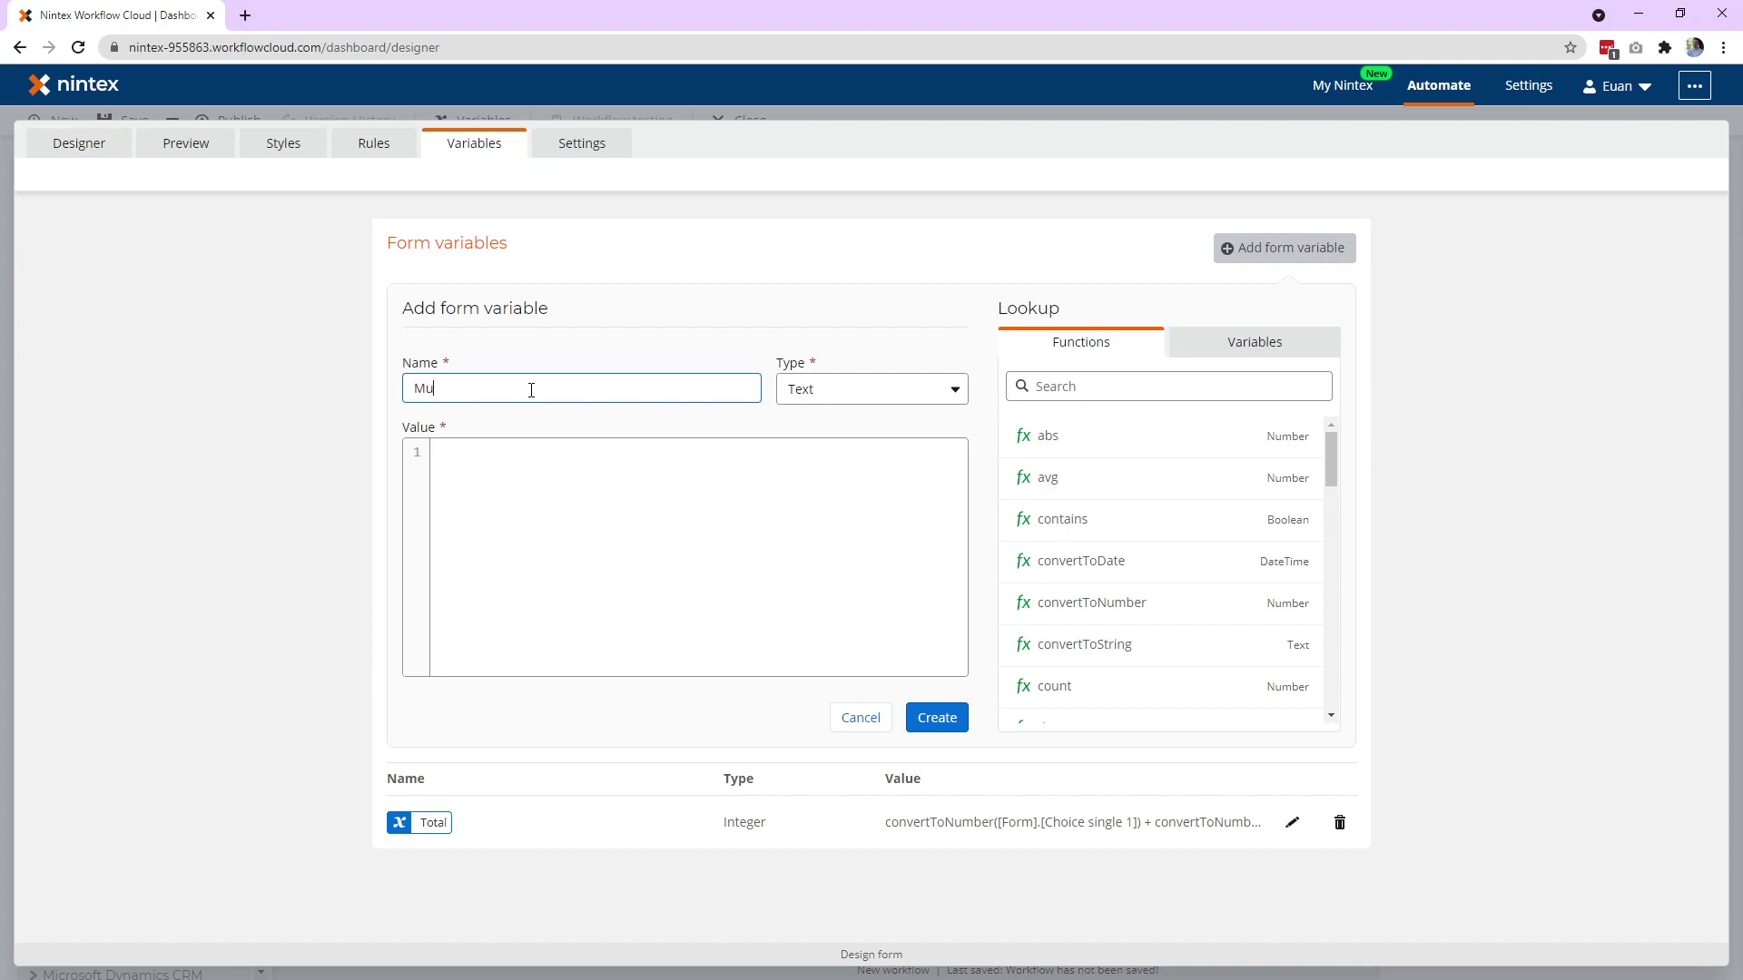
{"action": "left_click", "coordinate": [752, 479]}
{"action": "type", "text": "con"}
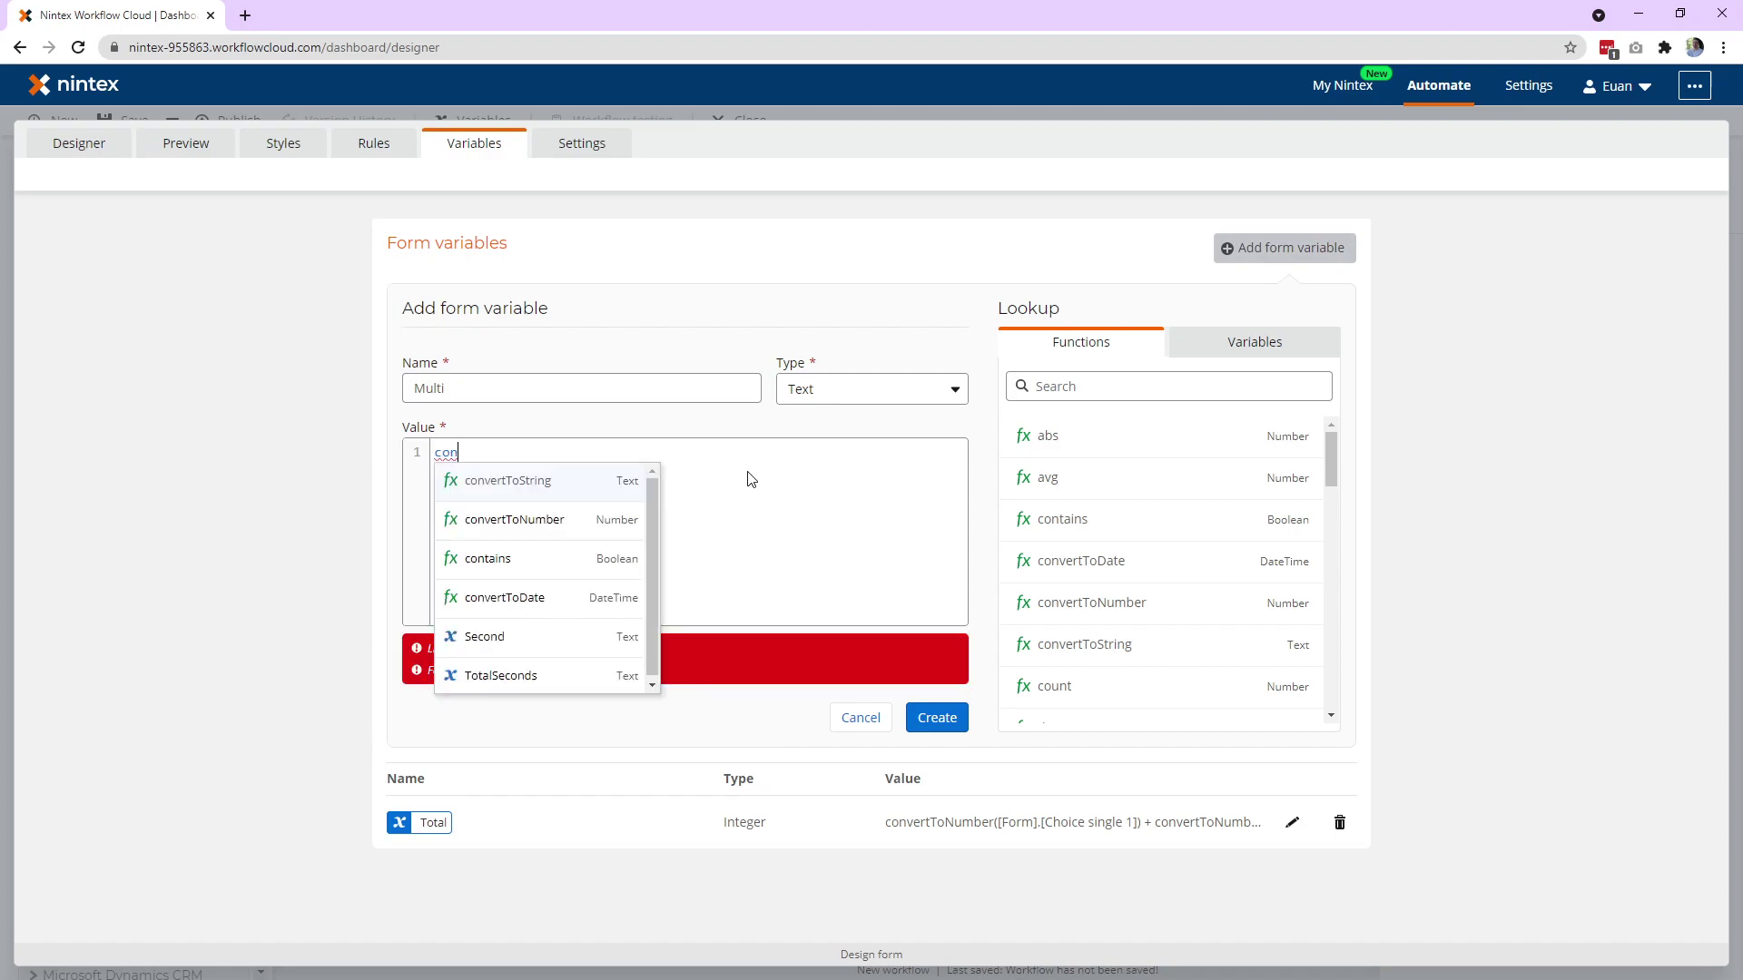
{"action": "key", "text": "Return"}
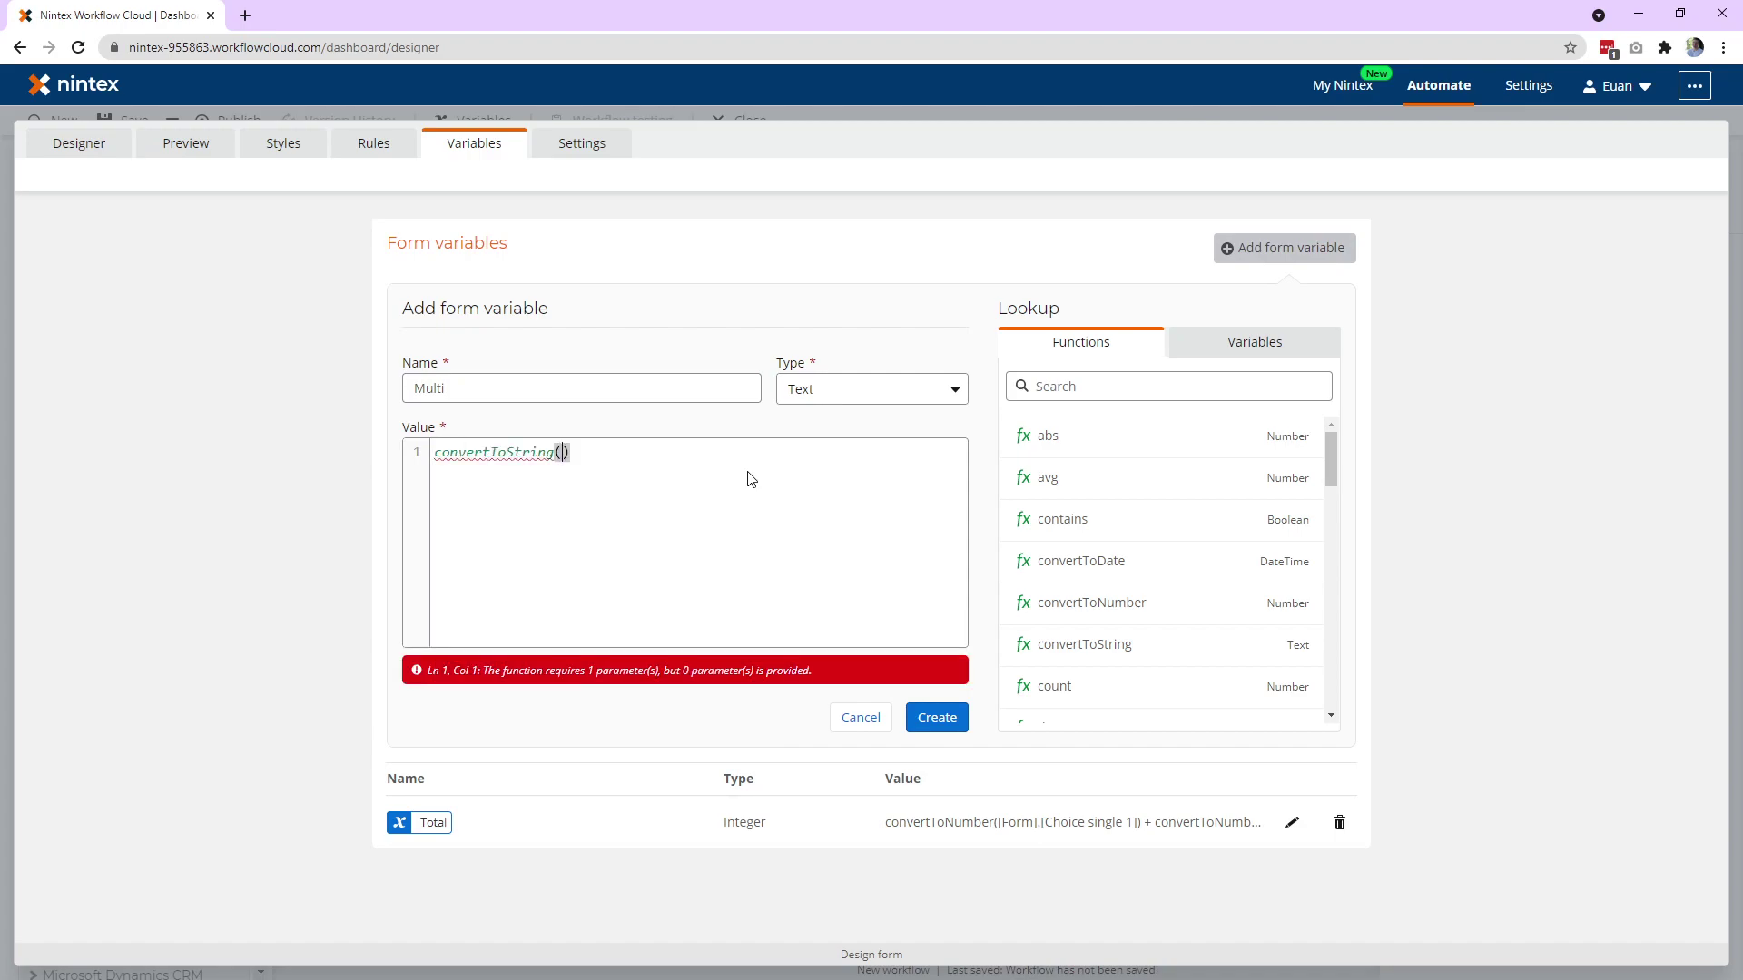
{"action": "type", "text": "mu"}
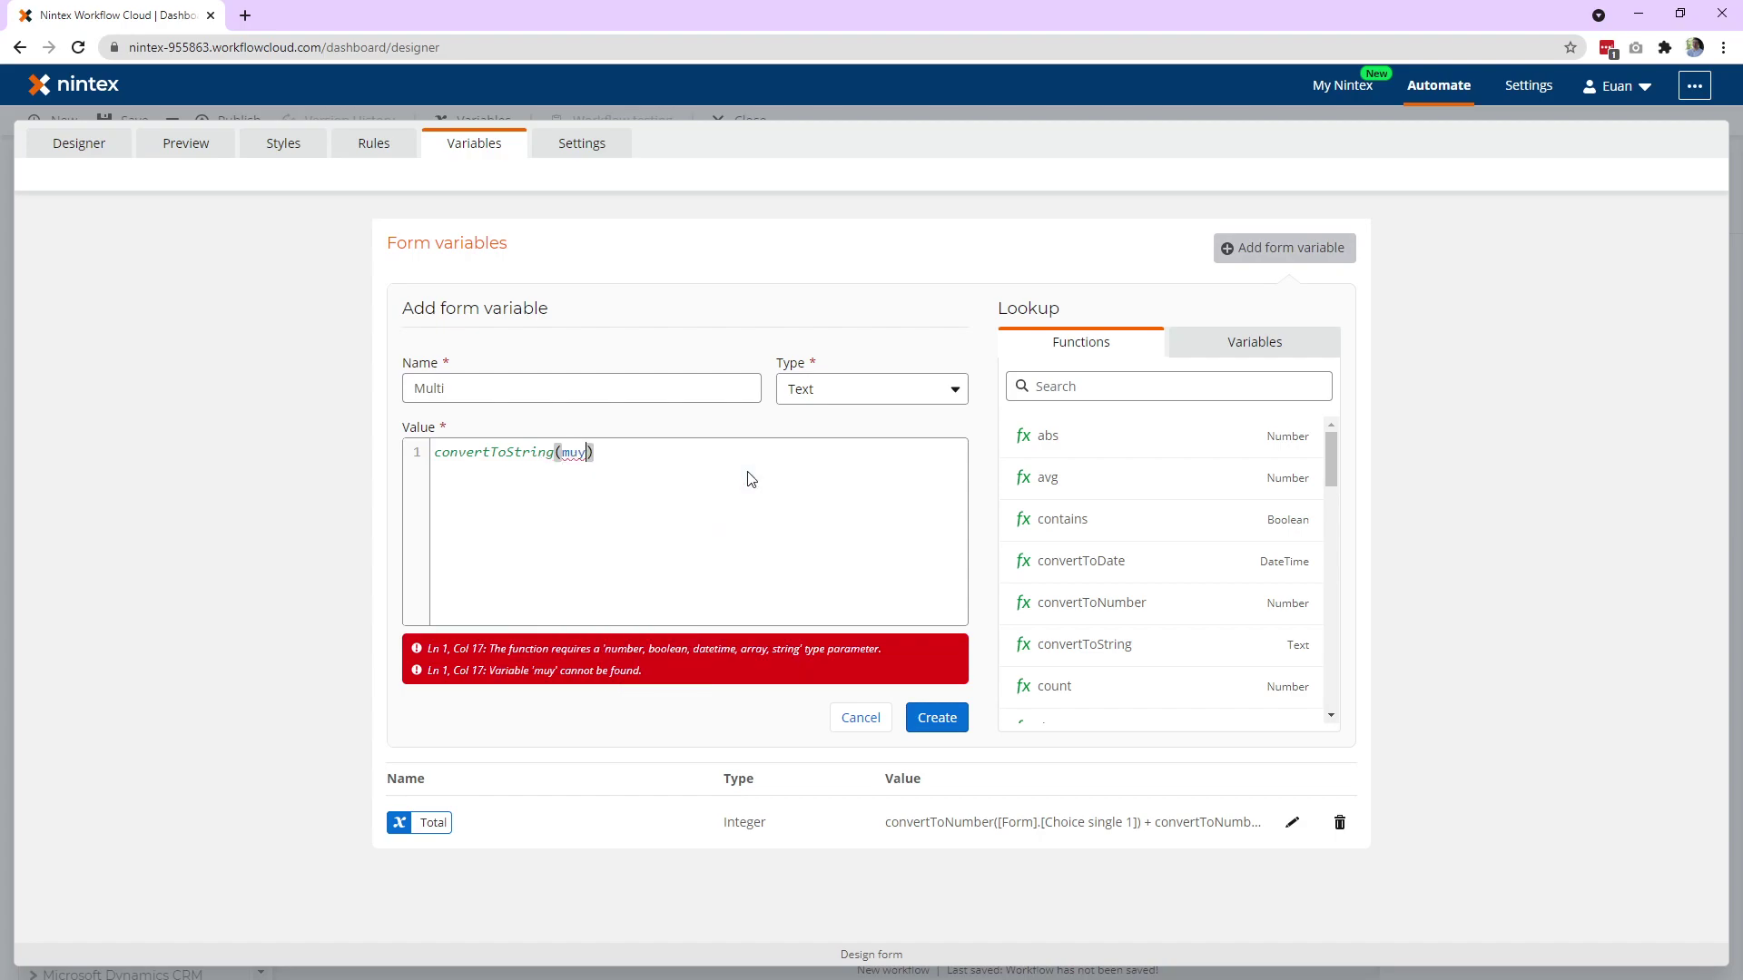
{"action": "left_click", "coordinate": [749, 481]}
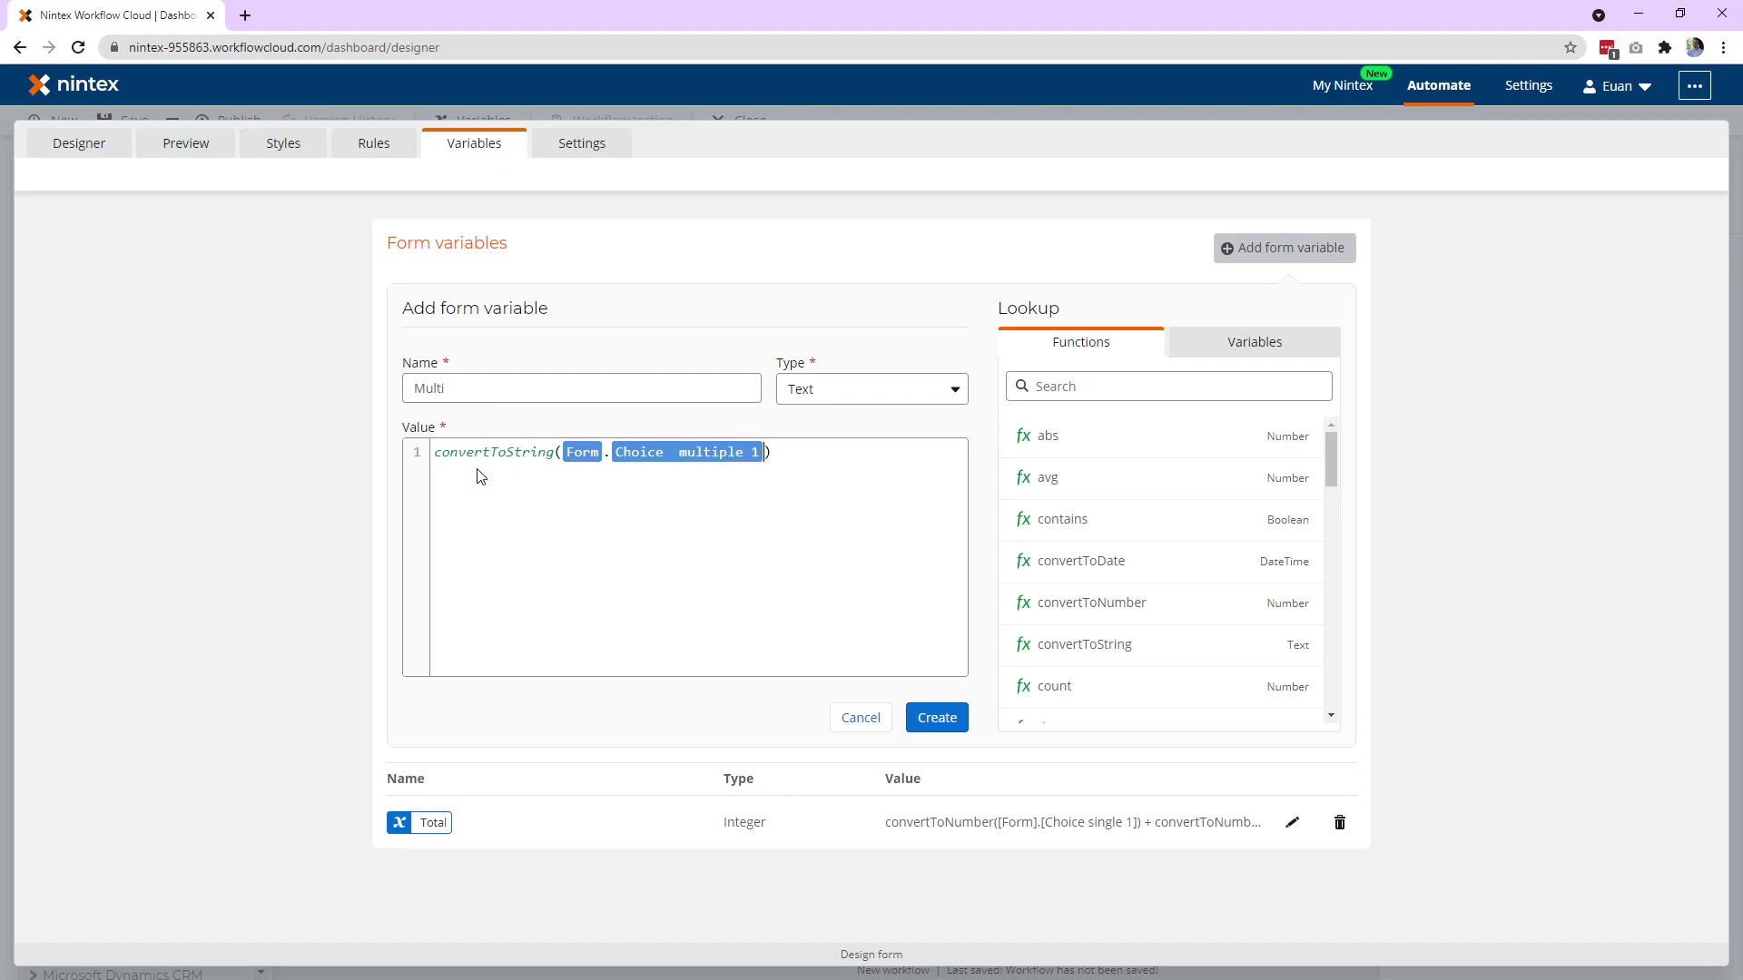
{"action": "left_click", "coordinate": [933, 717]}
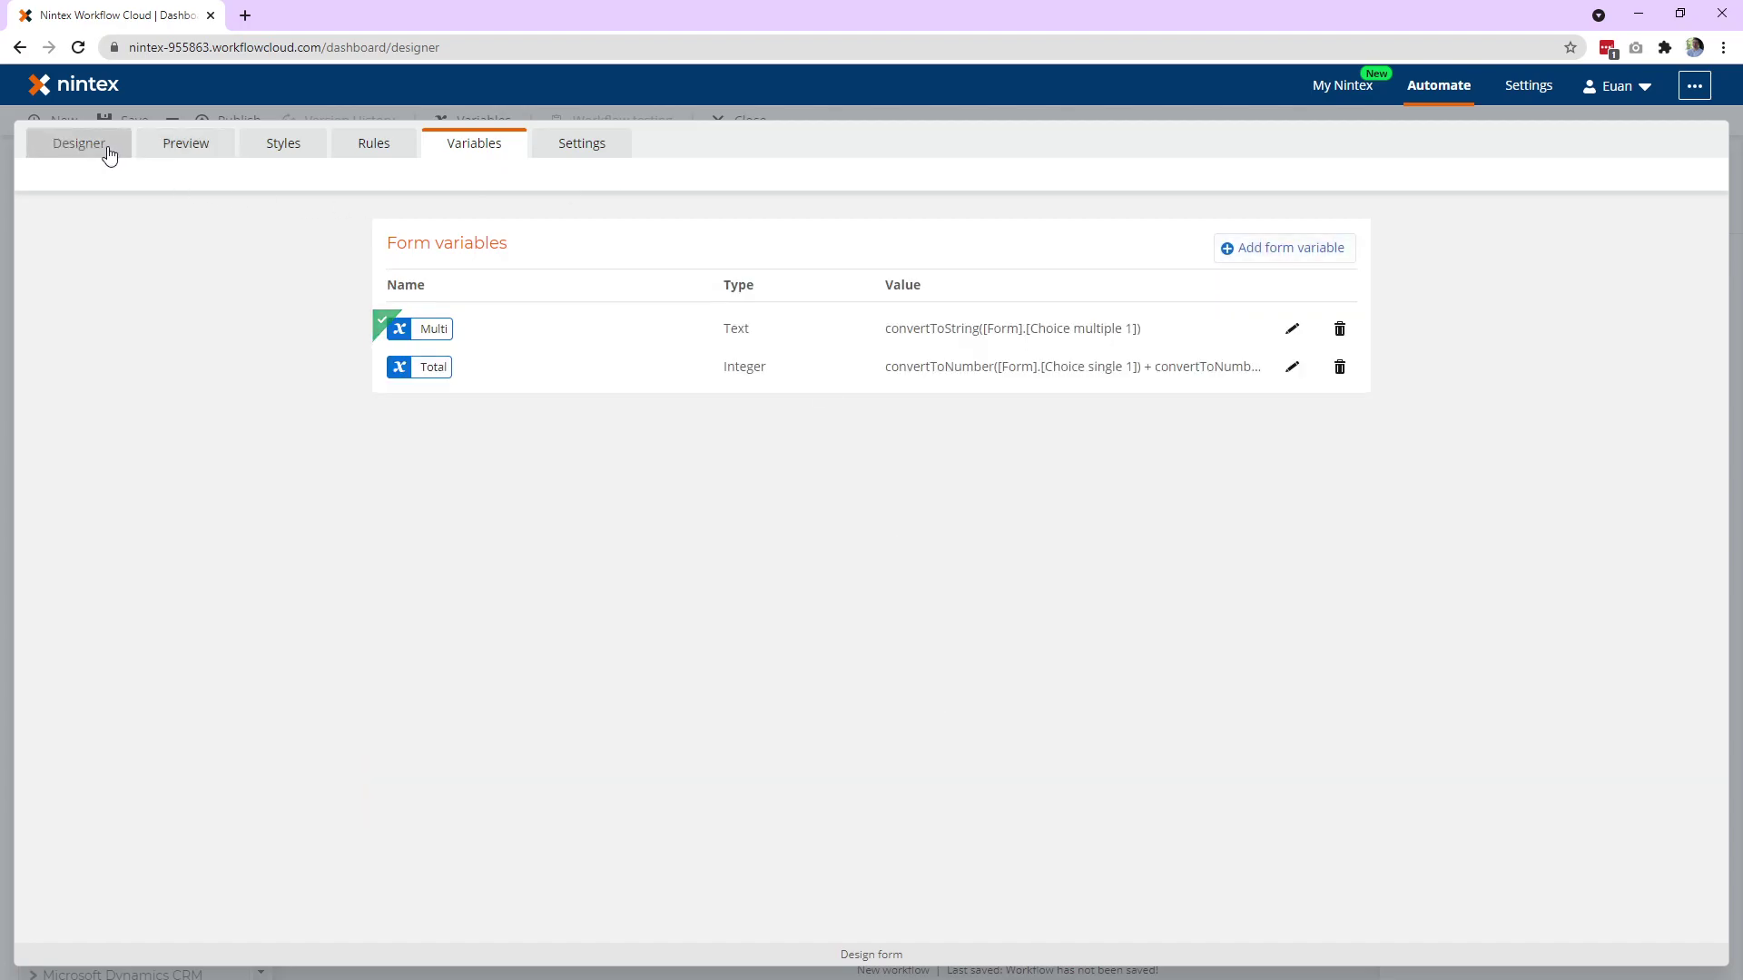
Preview the form with Options 1 and 2 ticked in Choice - multiple 1
{"action": "left_click", "coordinate": [182, 146]}
{"action": "left_click", "coordinate": [548, 510]}
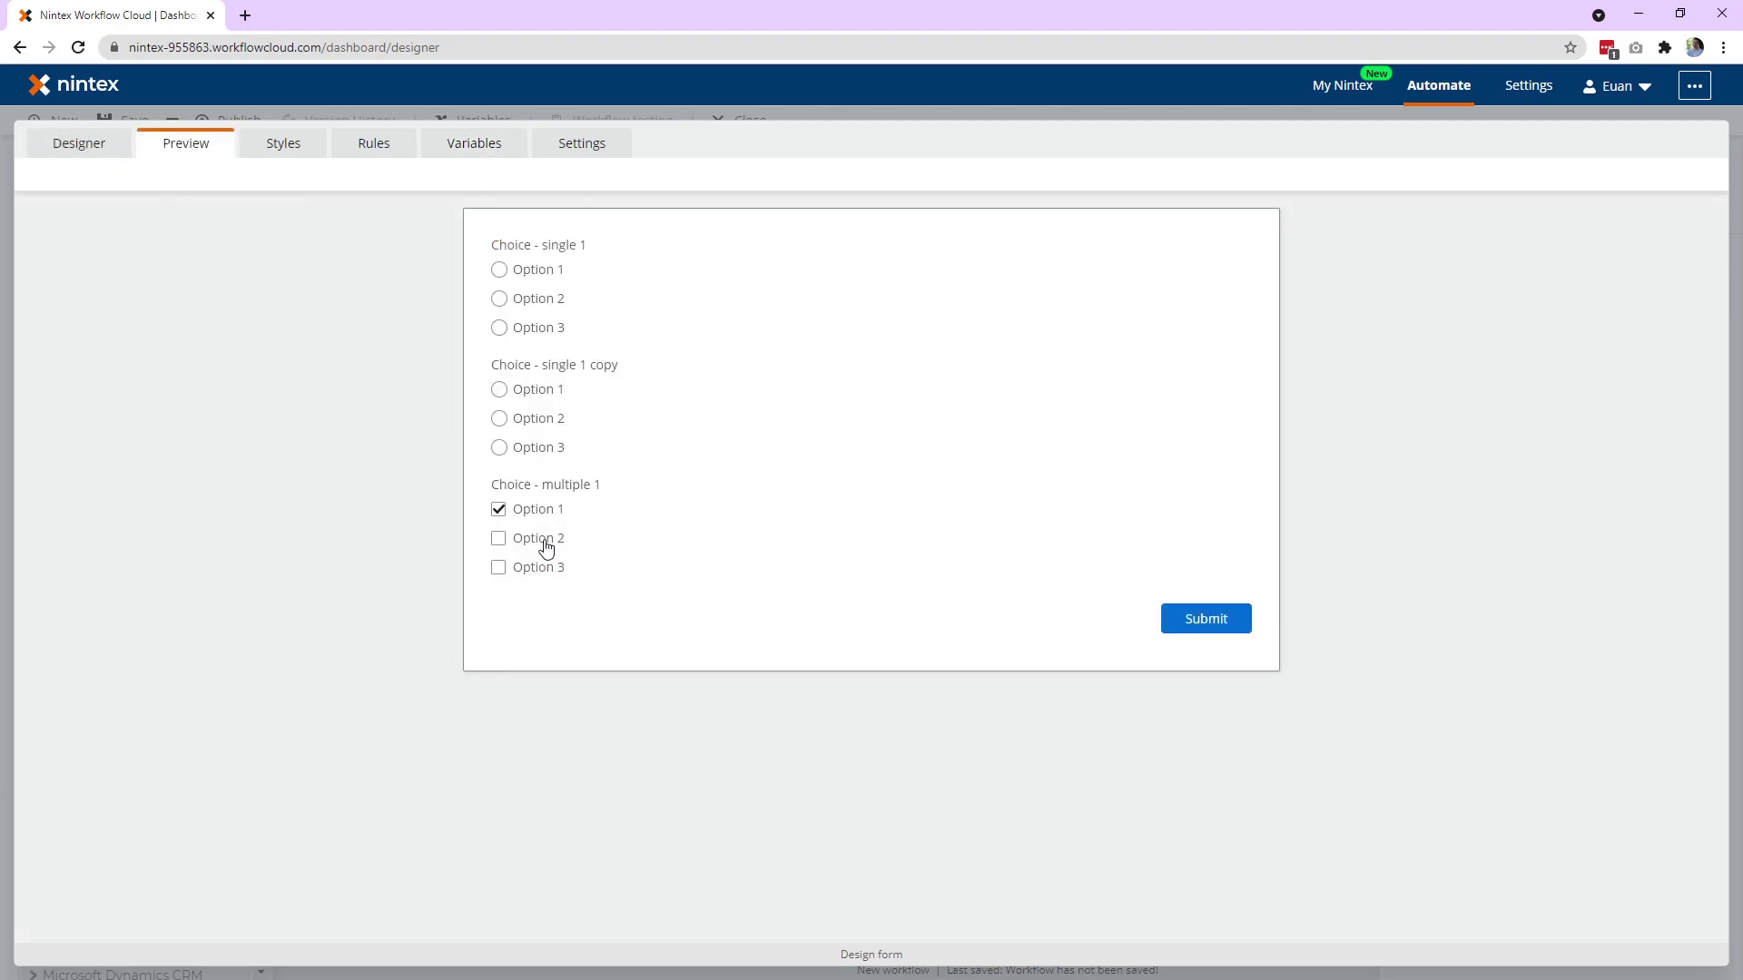
{"action": "left_click", "coordinate": [544, 542]}
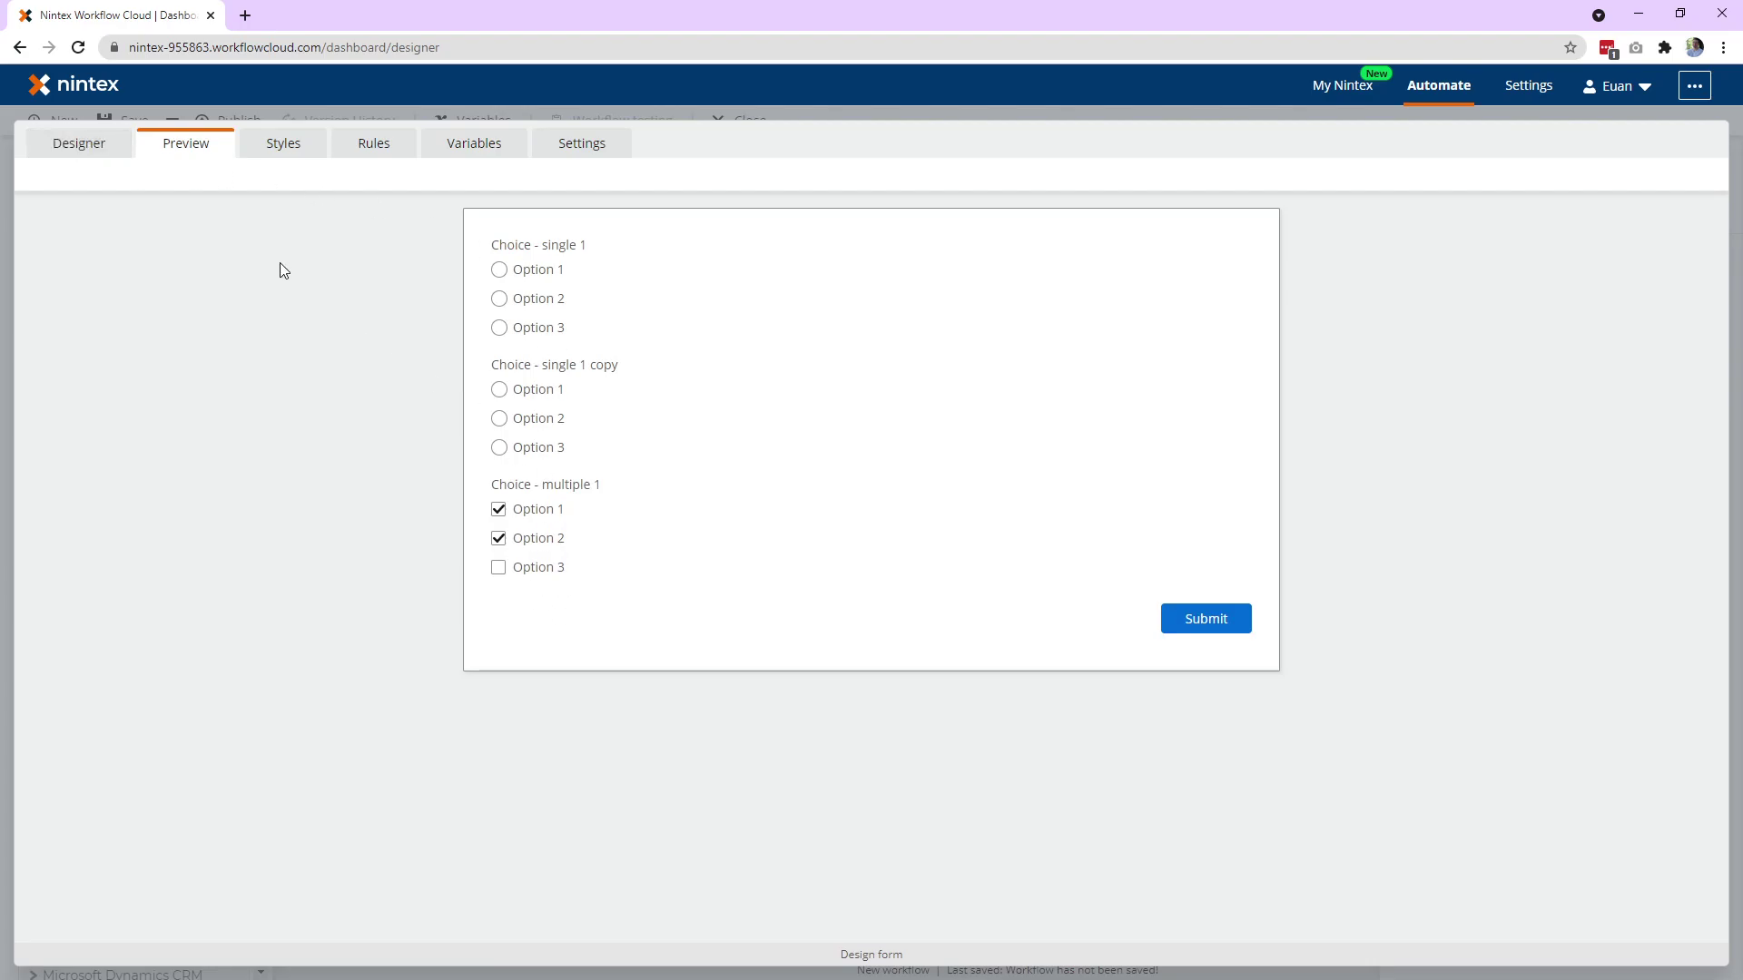
{"action": "left_click", "coordinate": [105, 152]}
Insert the Multi variable into the label on a line below Total
{"action": "left_click", "coordinate": [459, 650]}
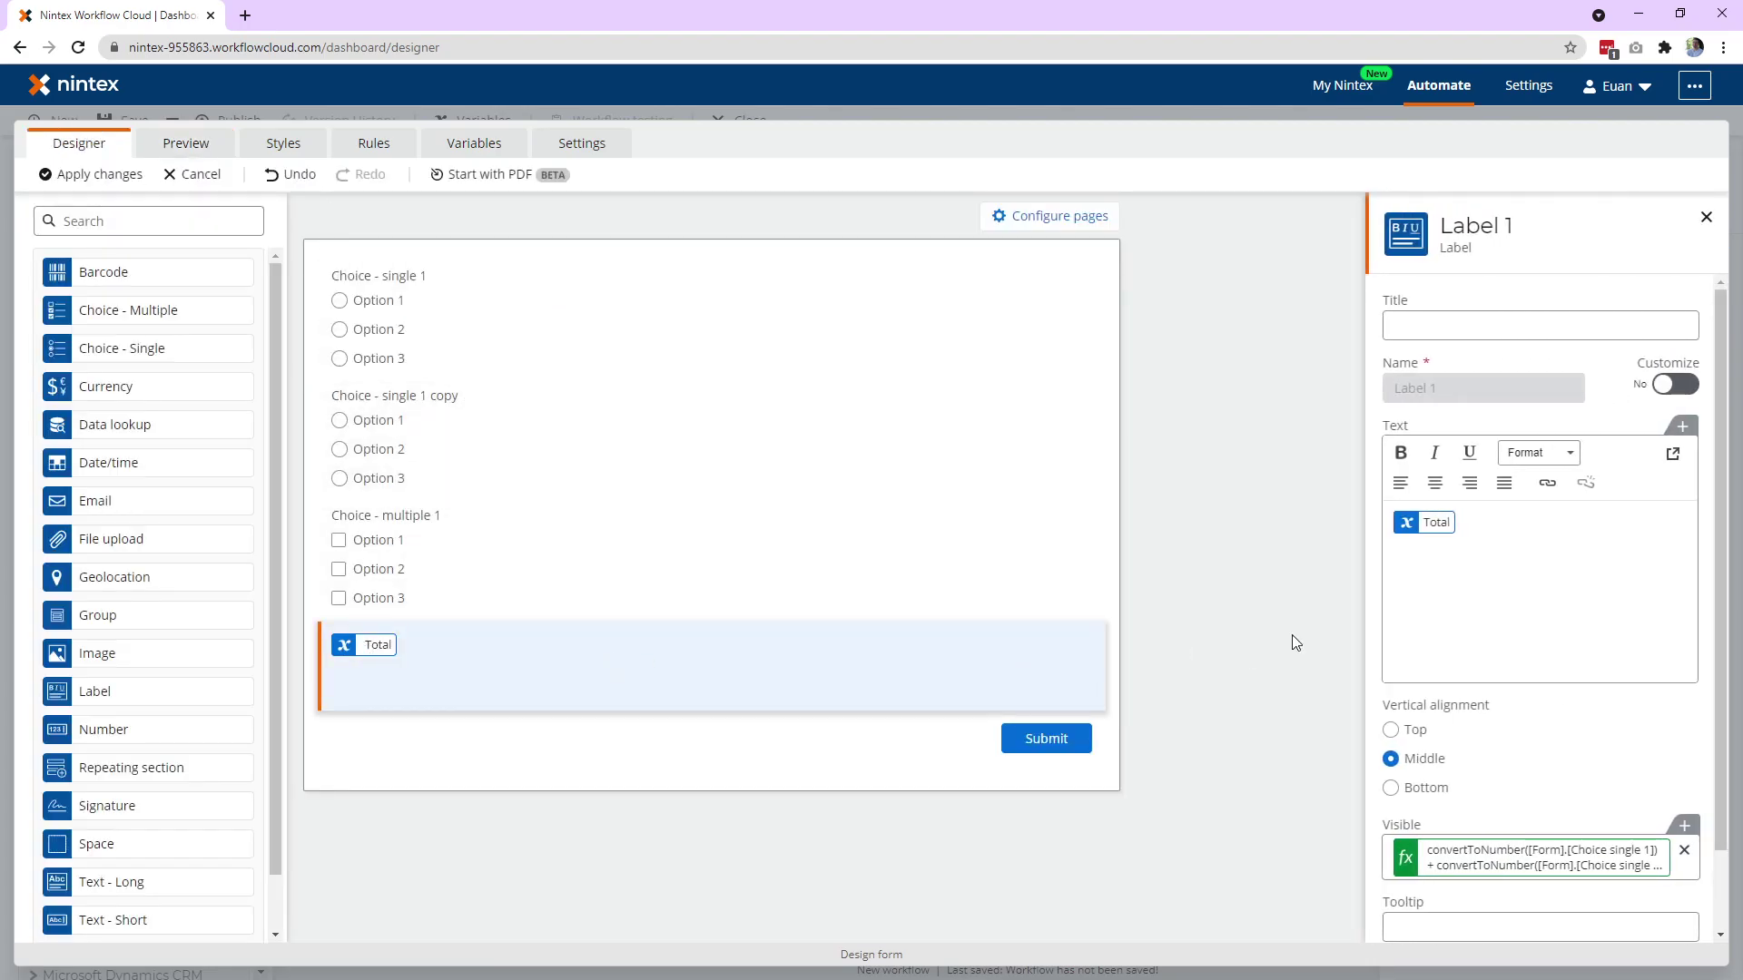
{"action": "left_click", "coordinate": [1486, 538]}
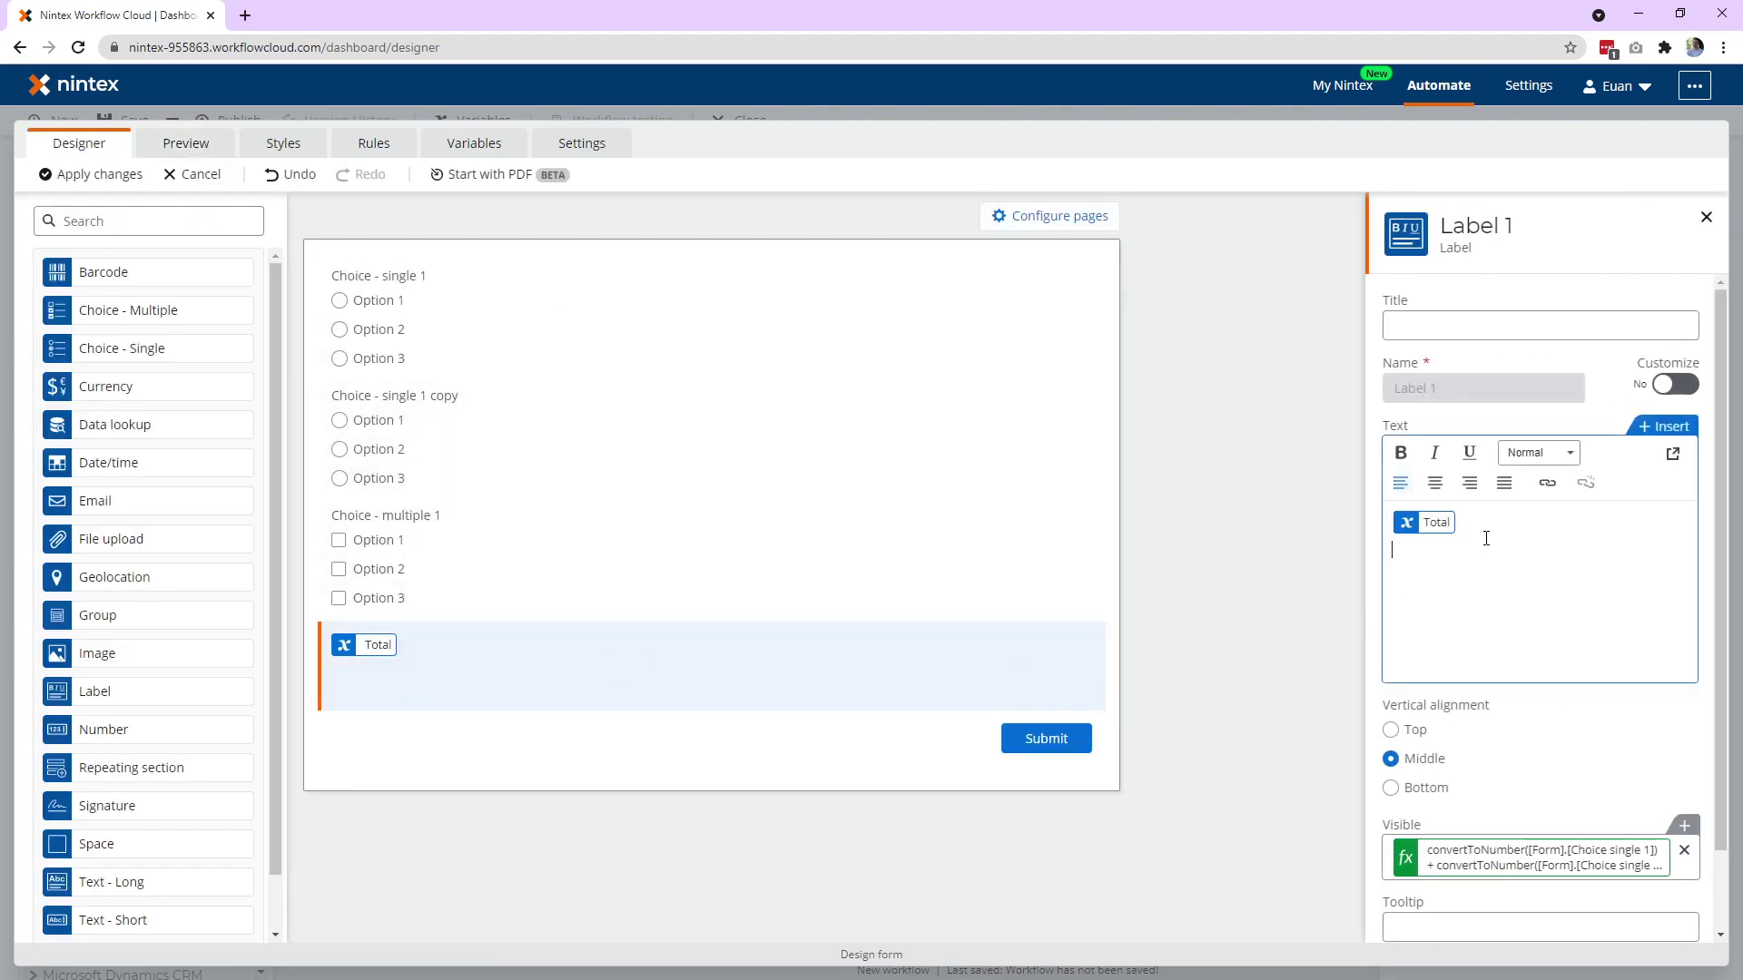
{"action": "left_click", "coordinate": [1667, 426]}
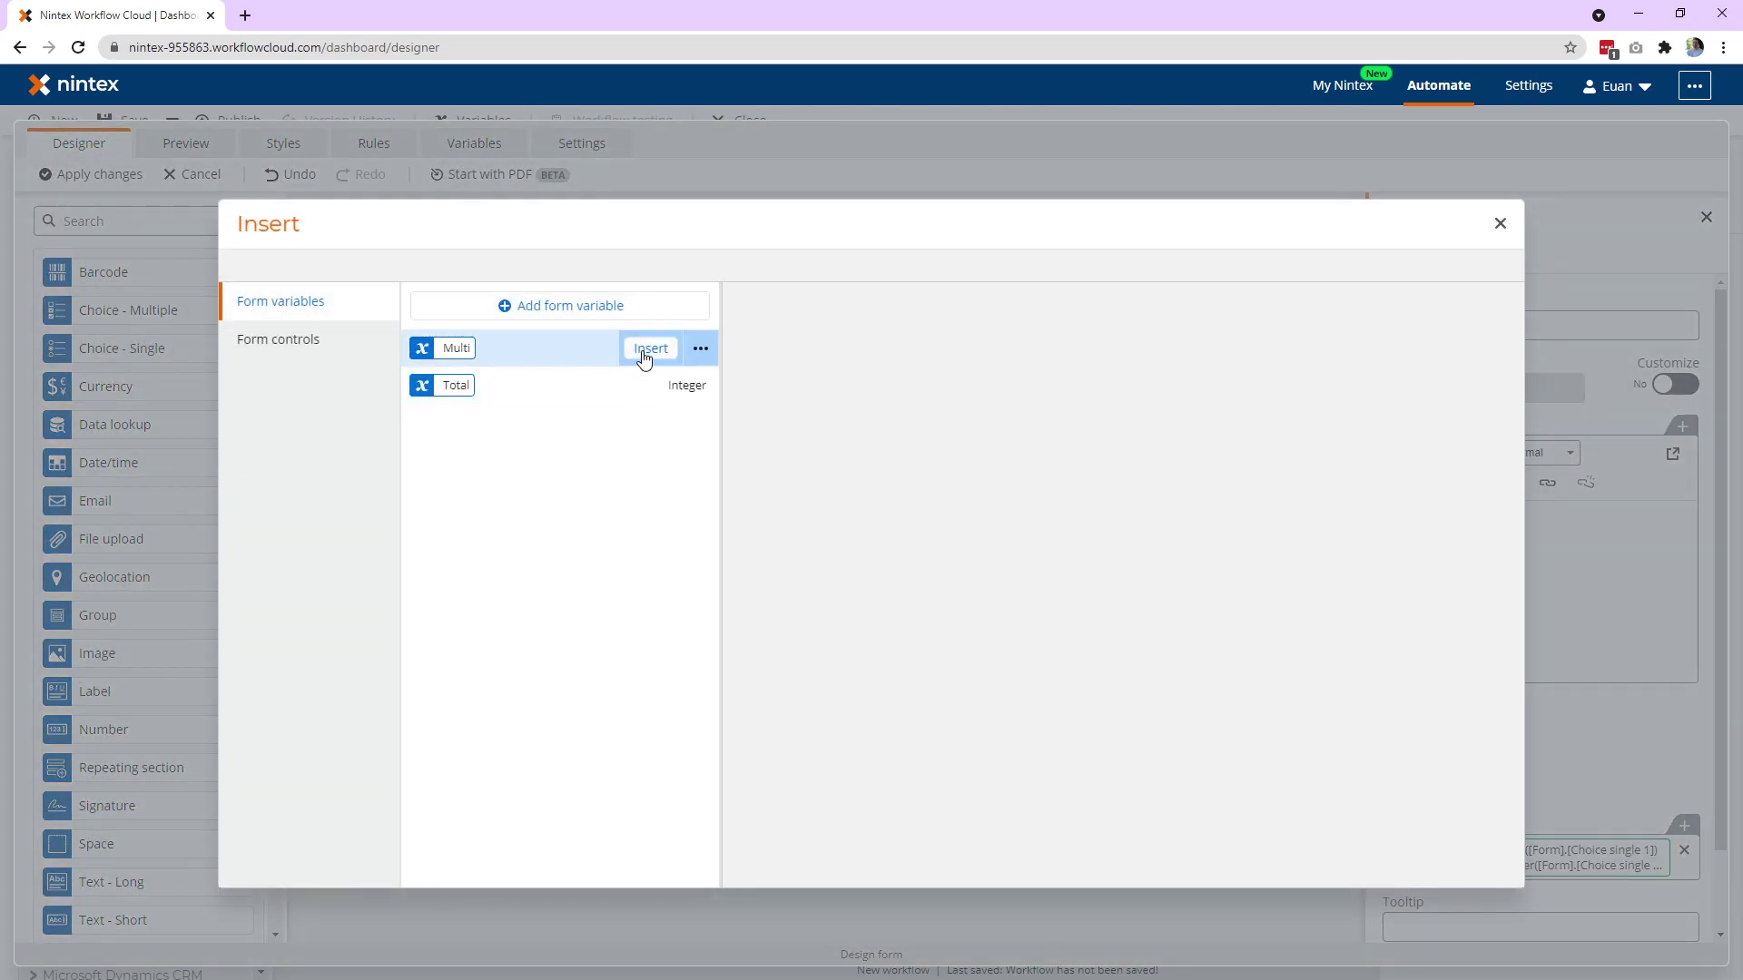
{"action": "left_click", "coordinate": [642, 355]}
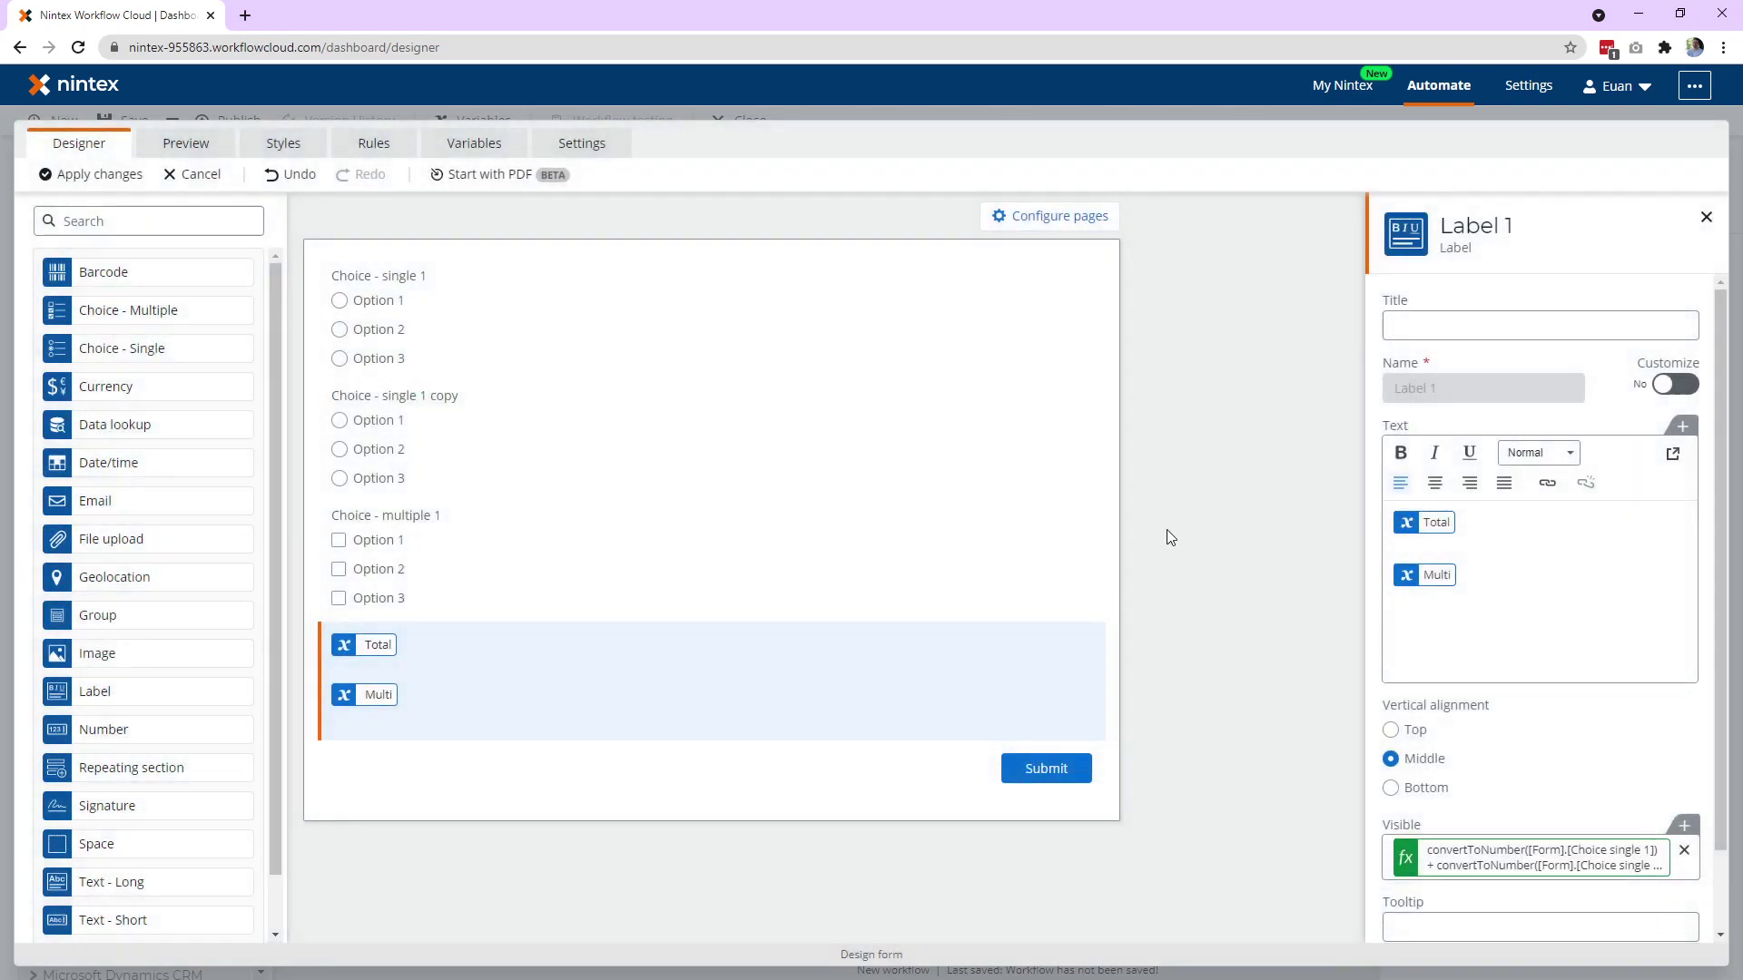
Replace the label's visibility formula with Yes so it always shows
{"action": "left_click", "coordinate": [1685, 851]}
{"action": "left_click", "coordinate": [1445, 858]}
{"action": "left_click", "coordinate": [1428, 881]}
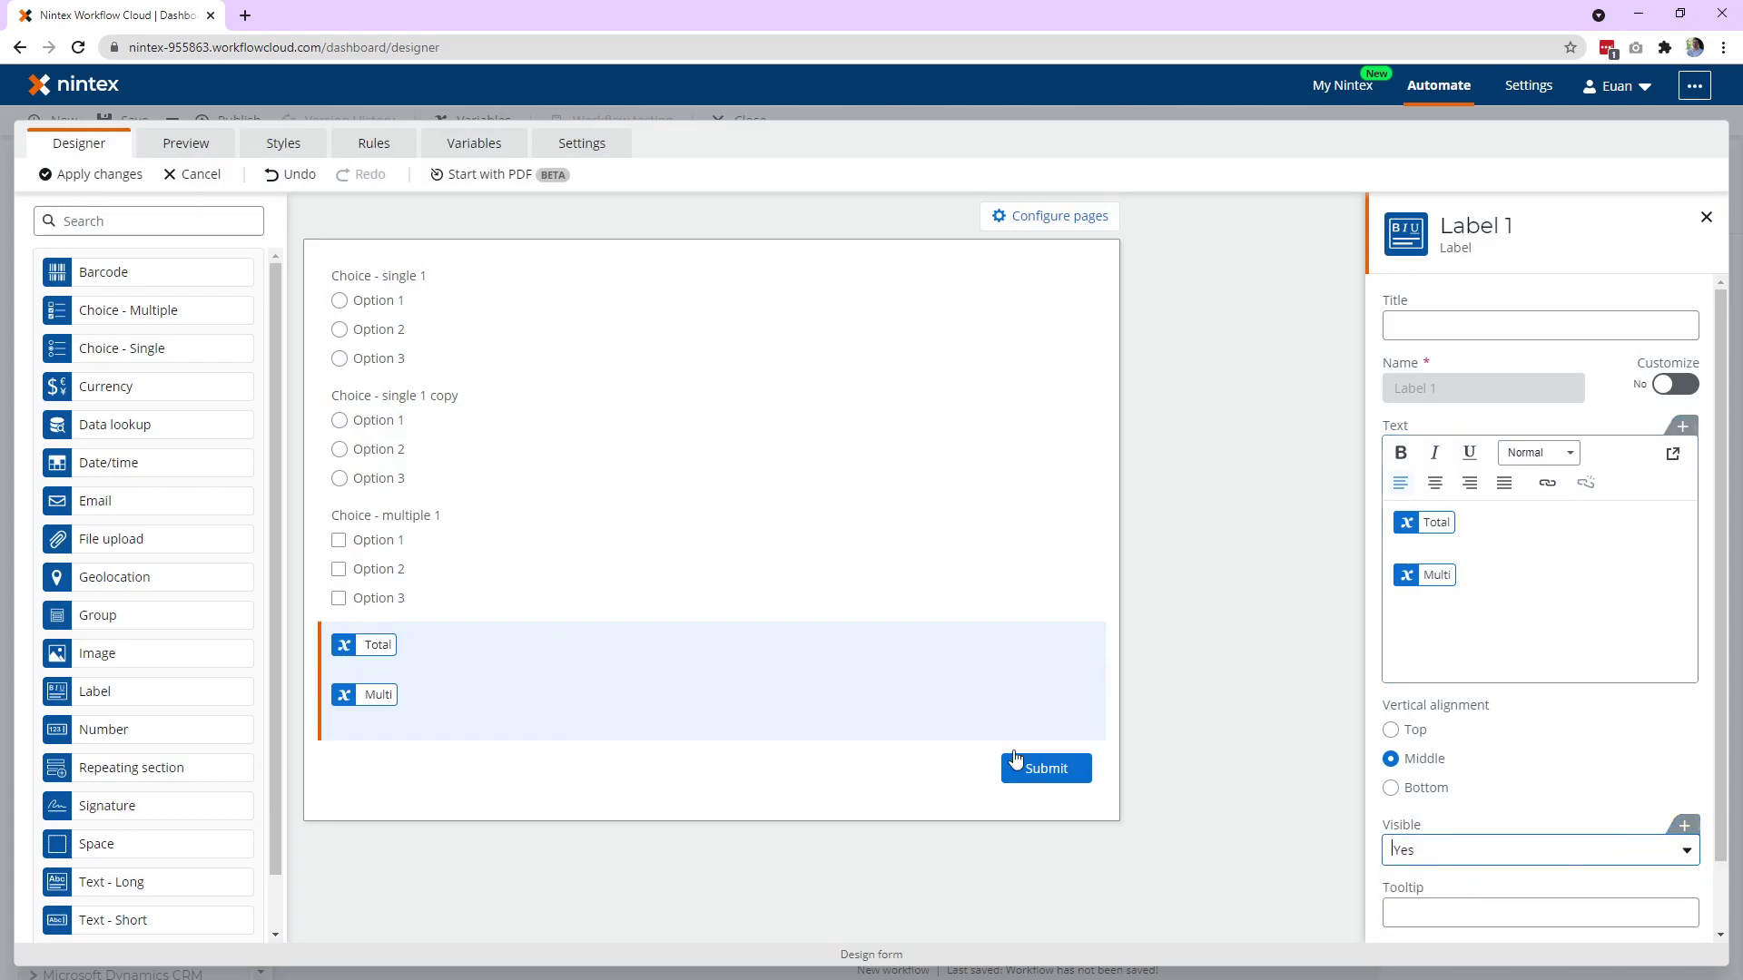
In preview, pick Option 1 in both single choices and tick all three boxes, showing 1,2,3
{"action": "left_click", "coordinate": [190, 145]}
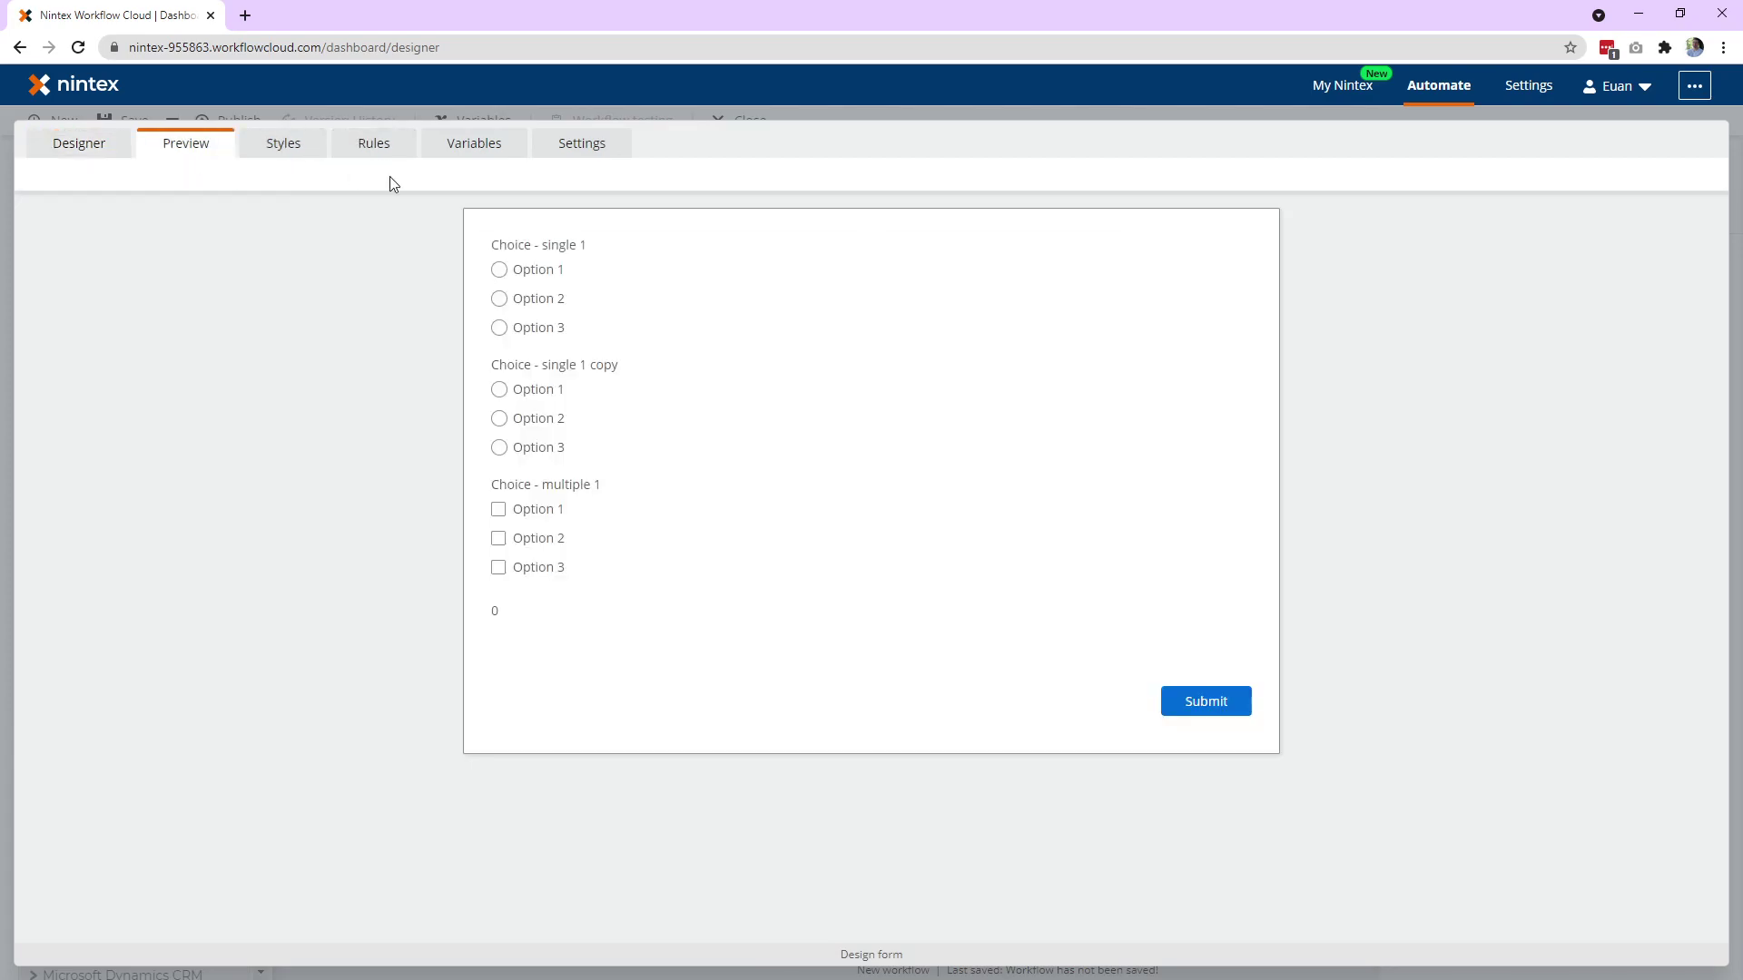
{"action": "left_click", "coordinate": [527, 270]}
{"action": "left_click", "coordinate": [523, 390]}
{"action": "left_click", "coordinate": [501, 514]}
{"action": "left_click", "coordinate": [500, 540]}
{"action": "left_click", "coordinate": [501, 569]}
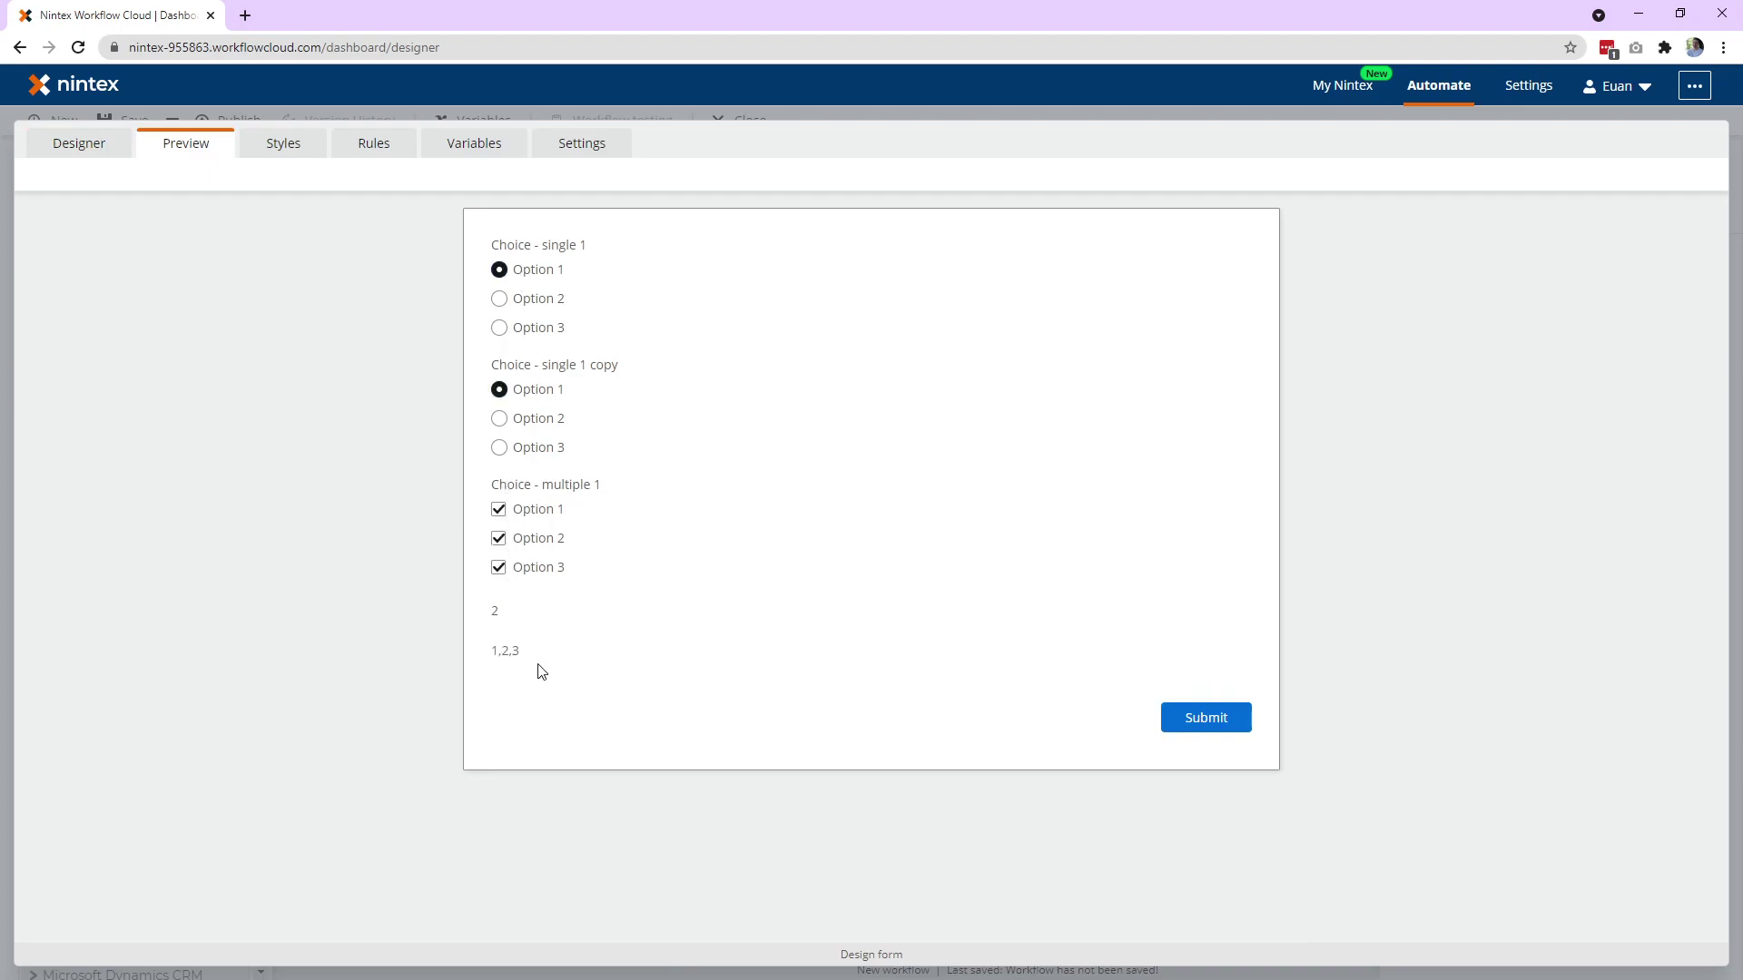
{"action": "mouse_move", "coordinate": [541, 672]}
{"action": "left_mouse_down"}
{"action": "mouse_move", "coordinate": [495, 647]}
{"action": "mouse_move", "coordinate": [534, 689]}
{"action": "left_mouse_up"}
{"action": "left_click", "coordinate": [512, 657]}
{"action": "double_click", "coordinate": [510, 652]}
Untick Options 2 and 3 so the label reads 2 and 1
{"action": "left_click", "coordinate": [498, 539]}
{"action": "left_click", "coordinate": [498, 567]}
{"action": "triple_click", "coordinate": [499, 645]}
{"action": "left_click", "coordinate": [496, 654]}
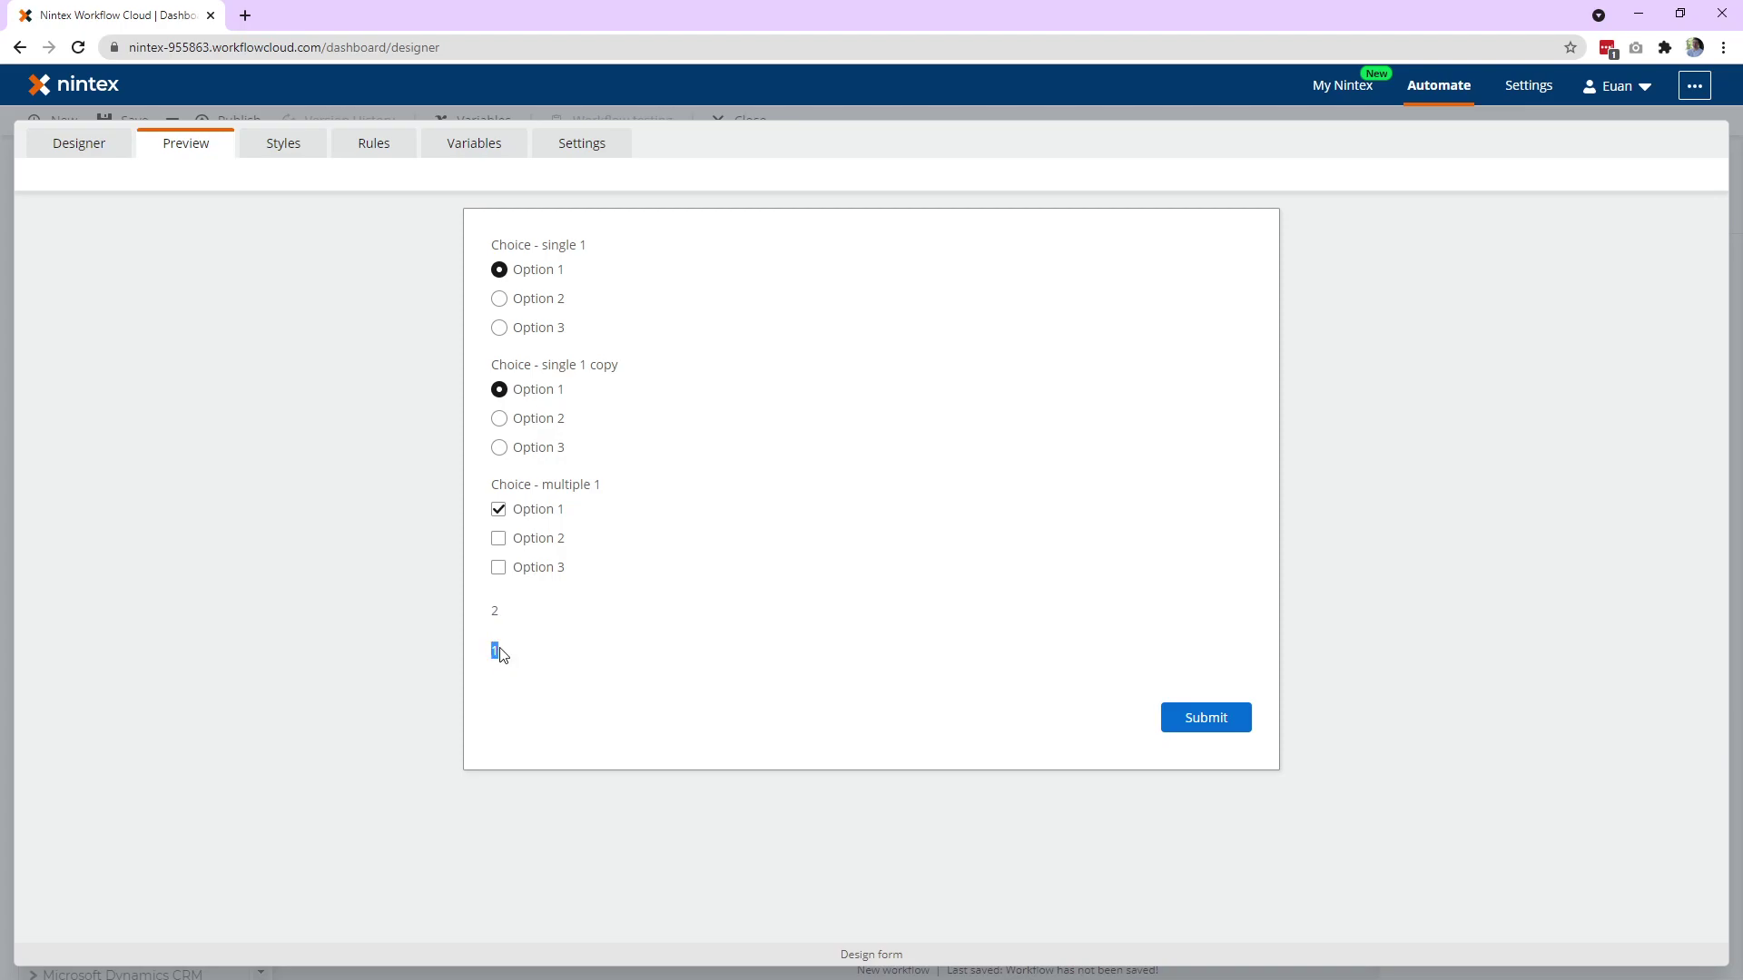